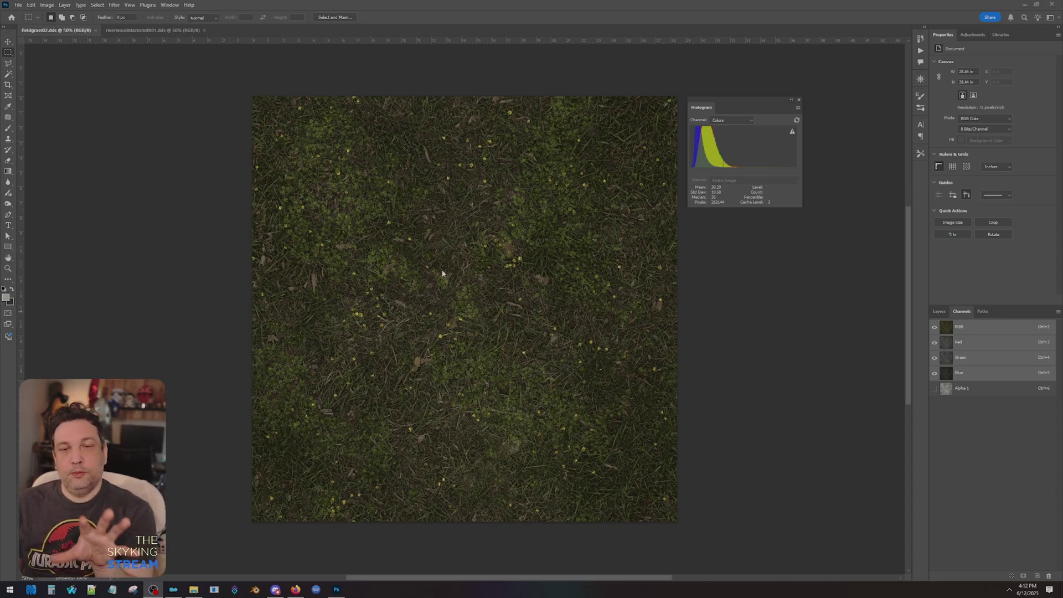
Inspect the grass's old Alpha 1 height channel, replace it with a new black alpha, and return to RGB
{"action": "left_click", "coordinate": [987, 394]}
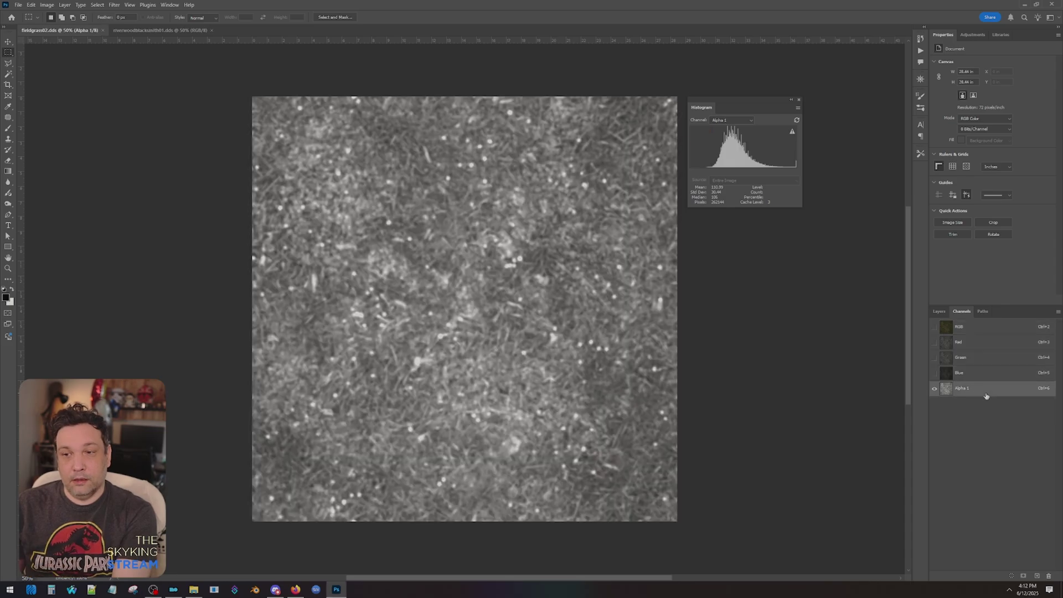
{"action": "left_click", "coordinate": [981, 330]}
{"action": "left_click", "coordinate": [939, 311]}
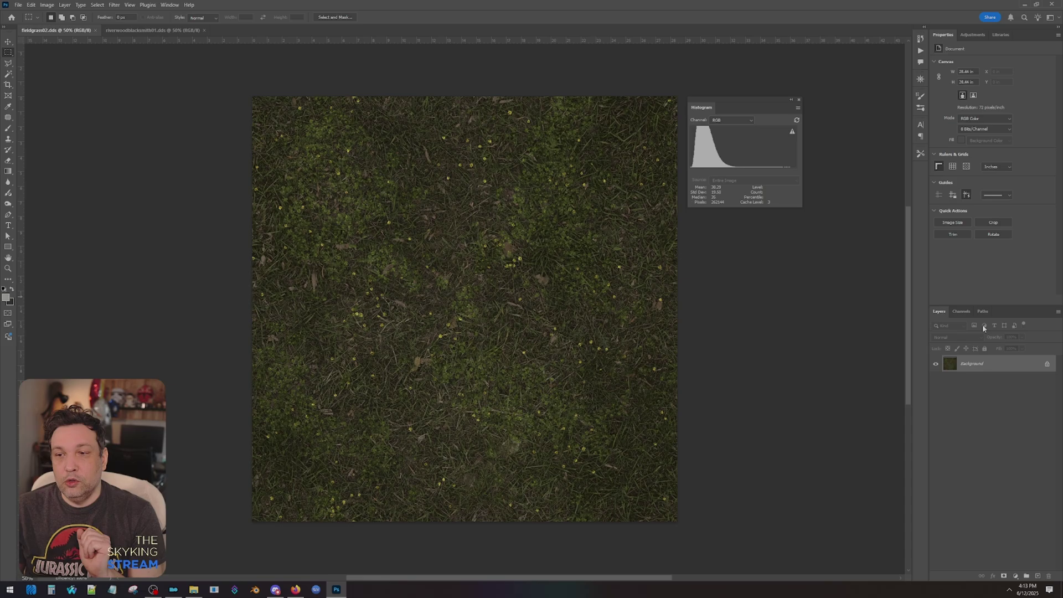
{"action": "left_click", "coordinate": [958, 312]}
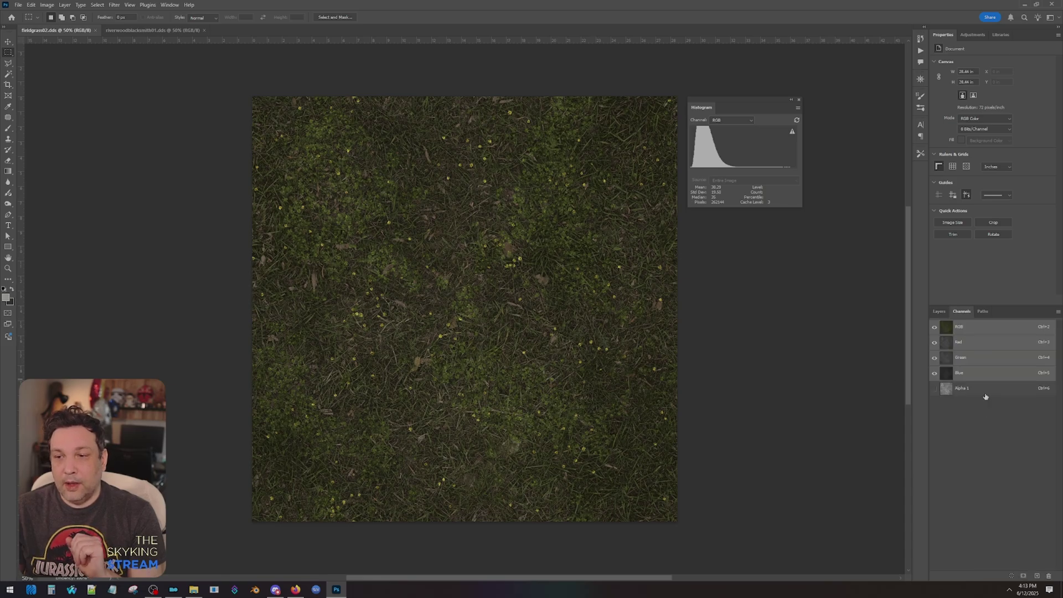
{"action": "left_click", "coordinate": [1037, 576]}
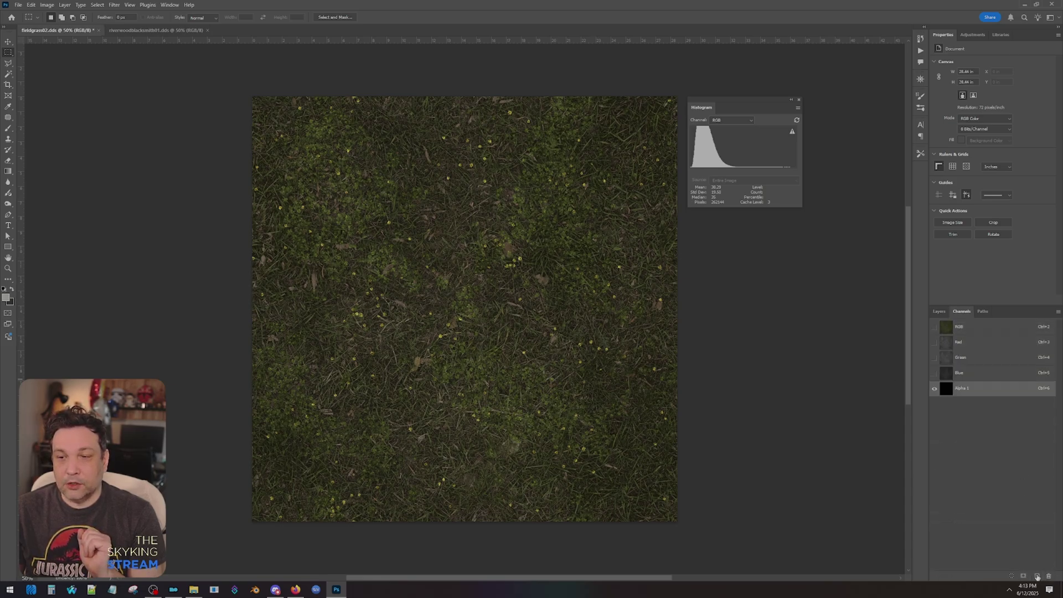
{"action": "left_click", "coordinate": [969, 323]}
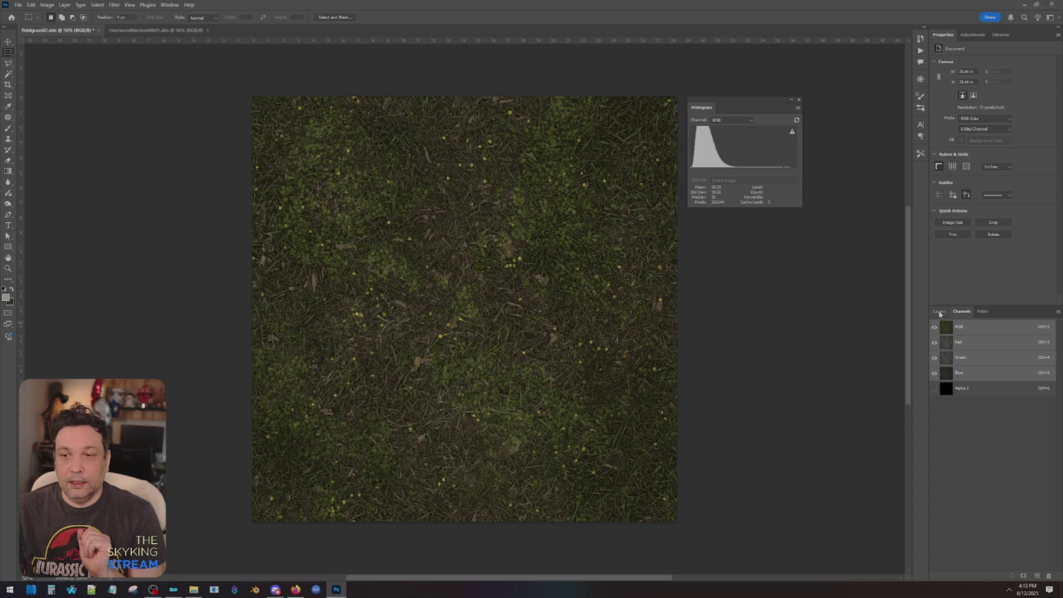
{"action": "left_click", "coordinate": [939, 312]}
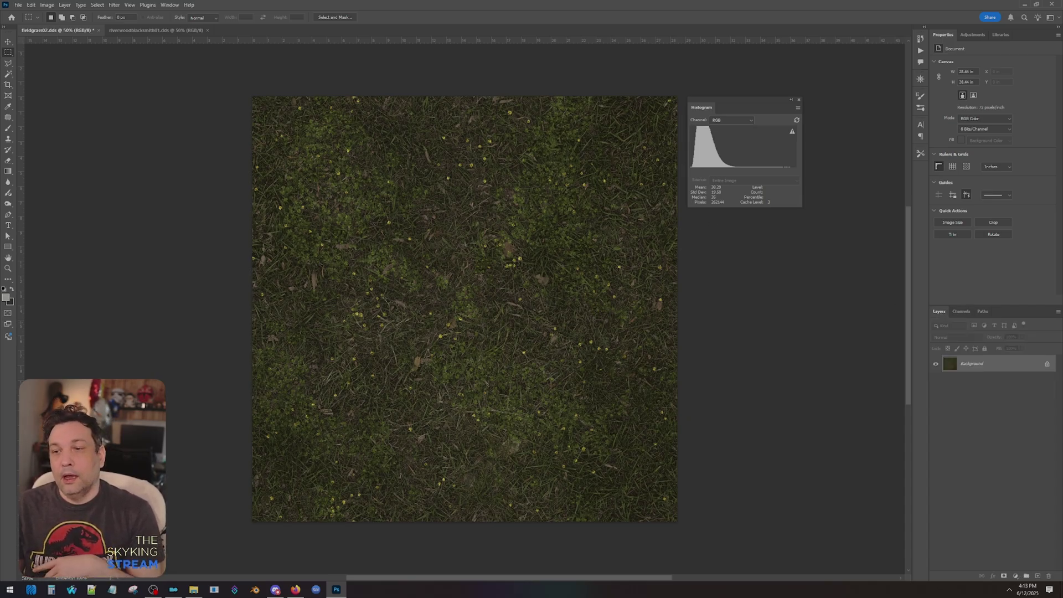
Duplicate the grass Background layer, desaturate the copy, and set Levels white input to 182
{"action": "left_click", "coordinate": [997, 370]}
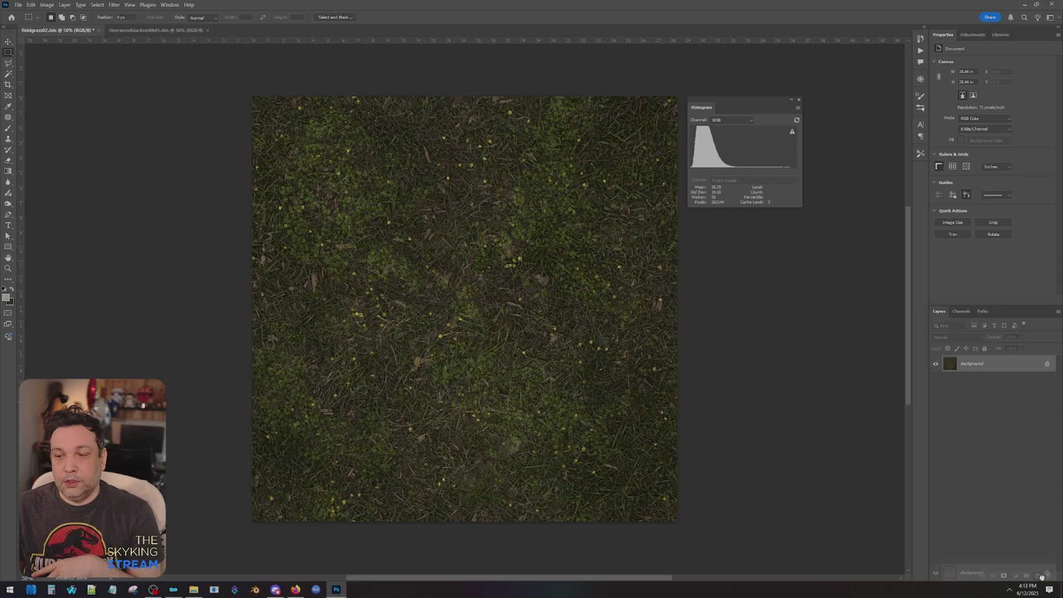
{"action": "left_click_drag", "start_coordinate": [1035, 562], "coordinate": [1038, 576]}
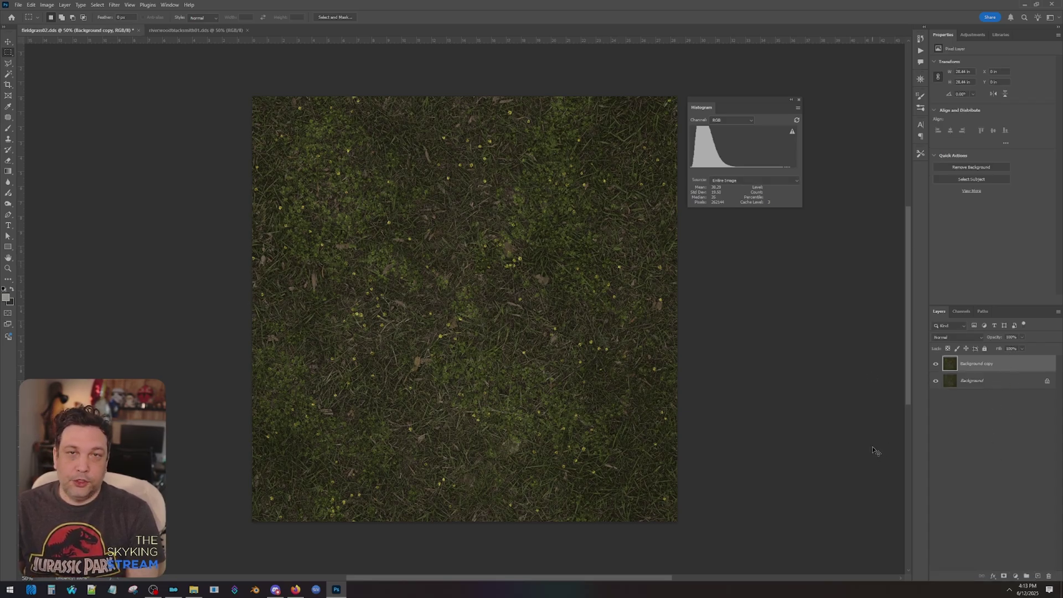
{"action": "key", "text": "ctrl+shift+u"}
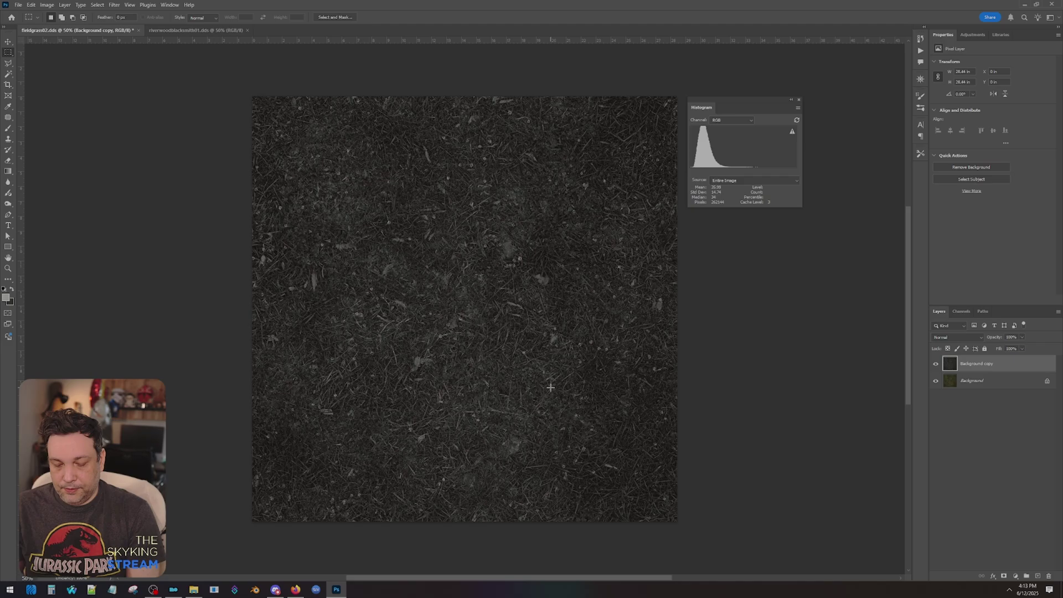
{"action": "key", "text": "ctrl+l"}
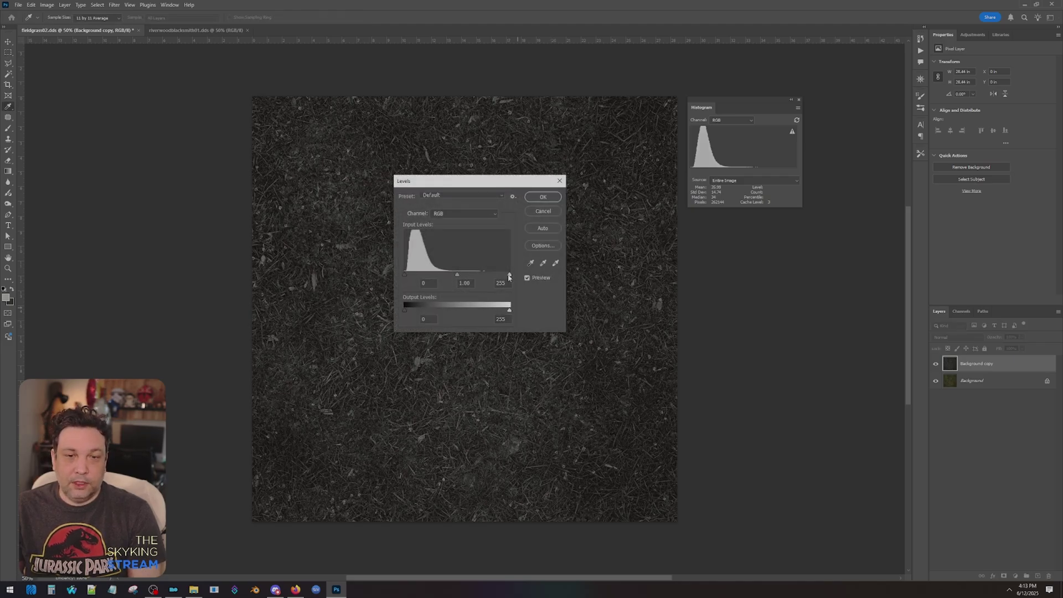
{"action": "left_click_drag", "start_coordinate": [509, 276], "coordinate": [480, 275]}
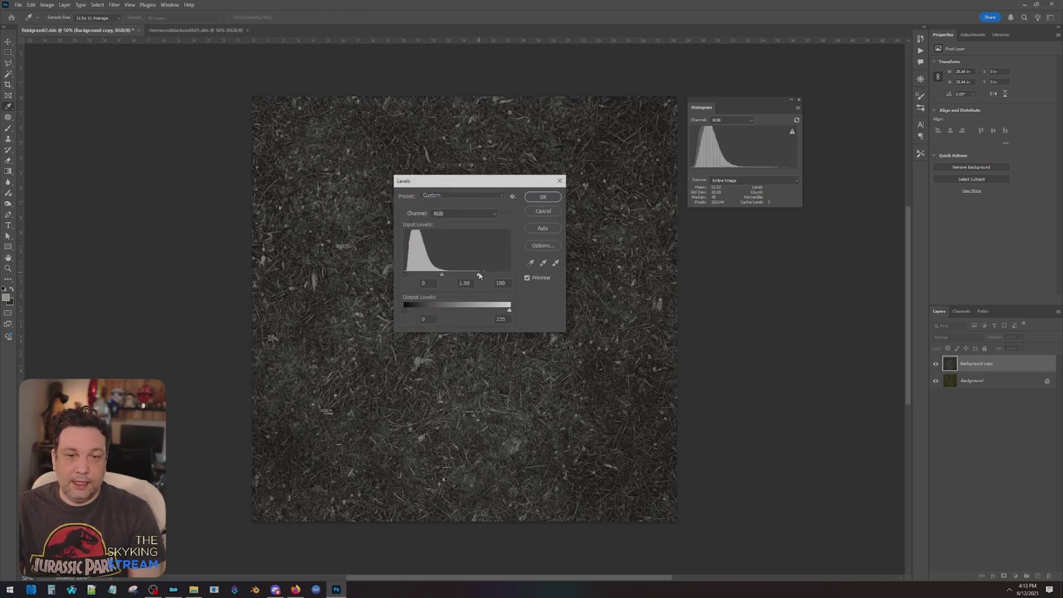
{"action": "left_click", "coordinate": [535, 197]}
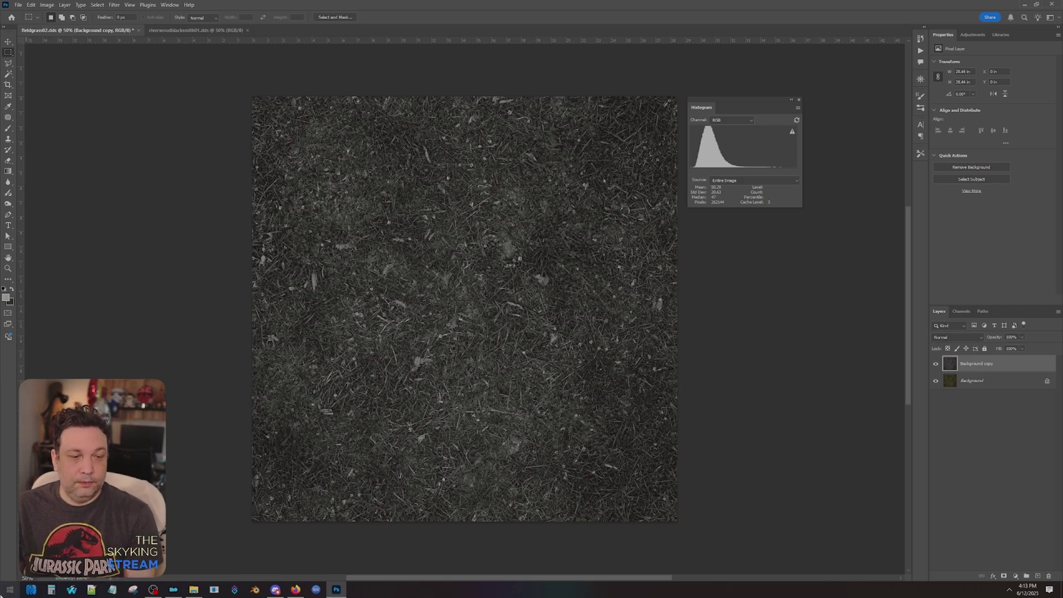
Launch Materialize, then raise the grey copy's brightness with Brightness/Contrast
{"action": "key", "text": "super"}
{"action": "left_click", "coordinate": [211, 357]}
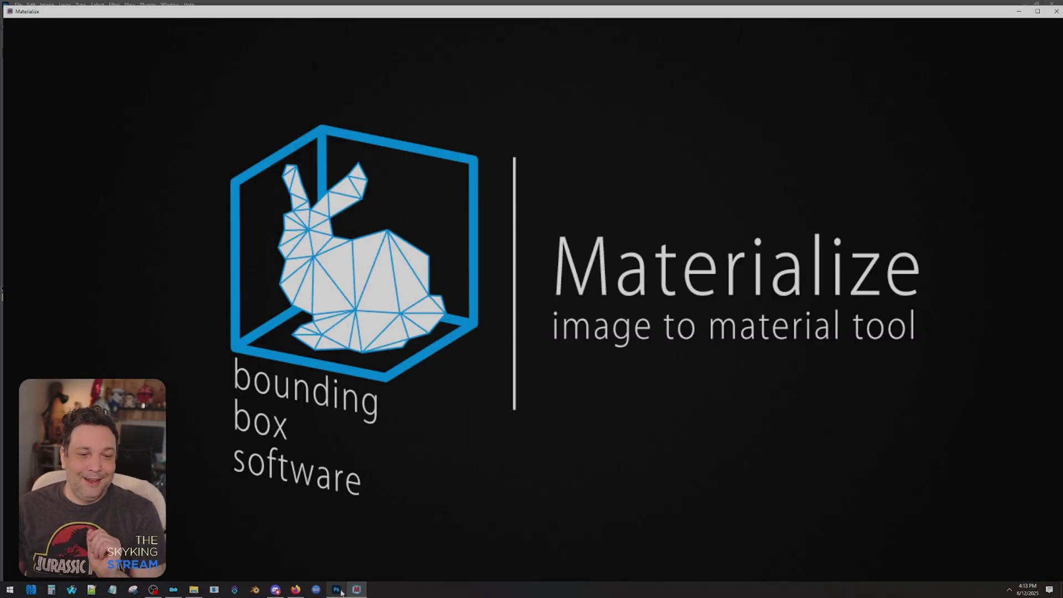
{"action": "left_click", "coordinate": [336, 590]}
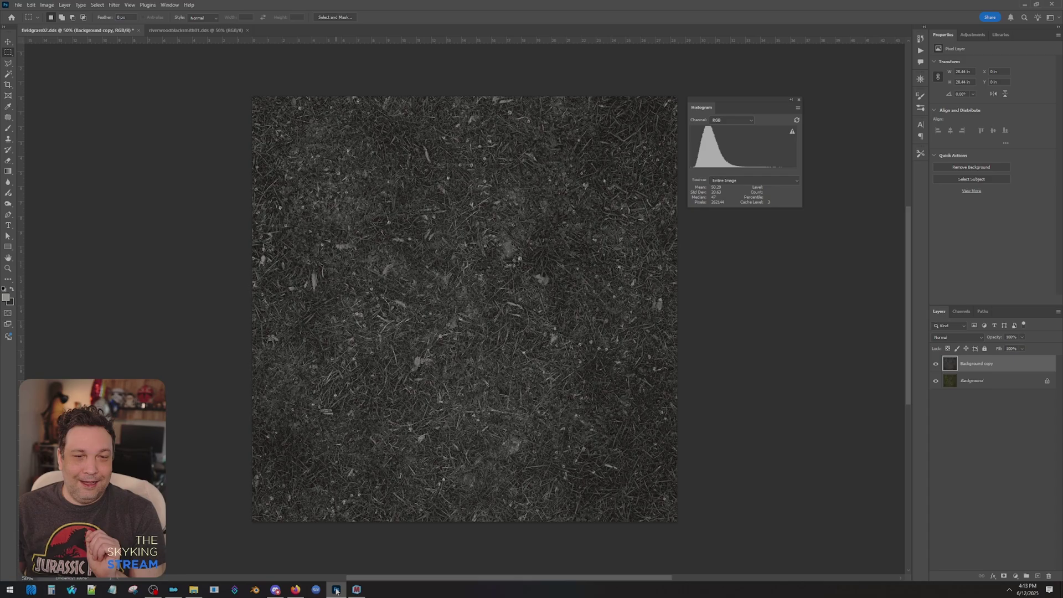
{"action": "left_click", "coordinate": [49, 4]}
{"action": "mouse_move", "coordinate": [59, 28]}
{"action": "left_click", "coordinate": [157, 26]}
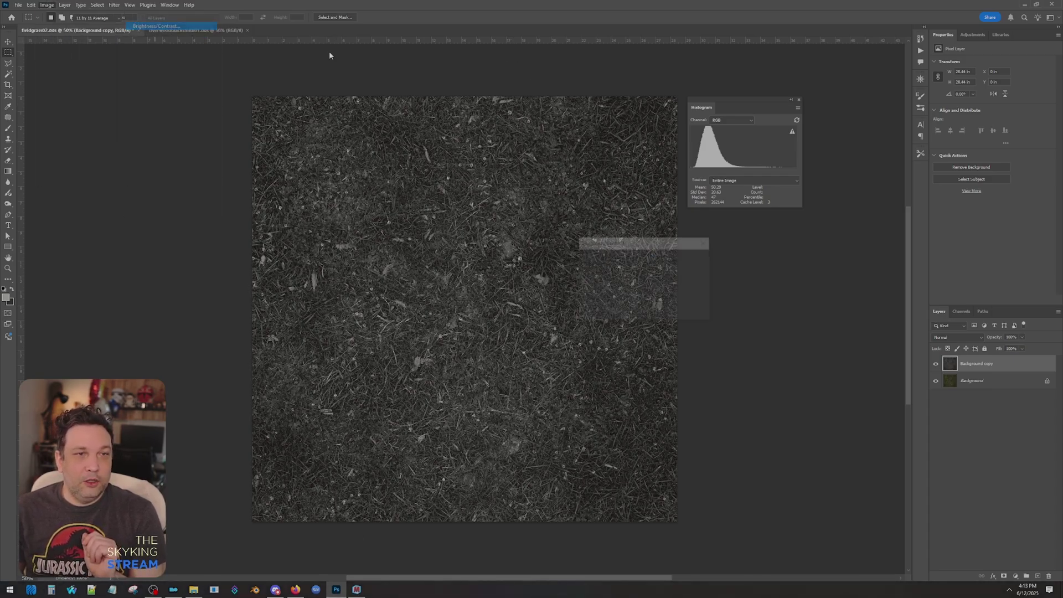
{"action": "left_click_drag", "start_coordinate": [625, 268], "coordinate": [633, 290]}
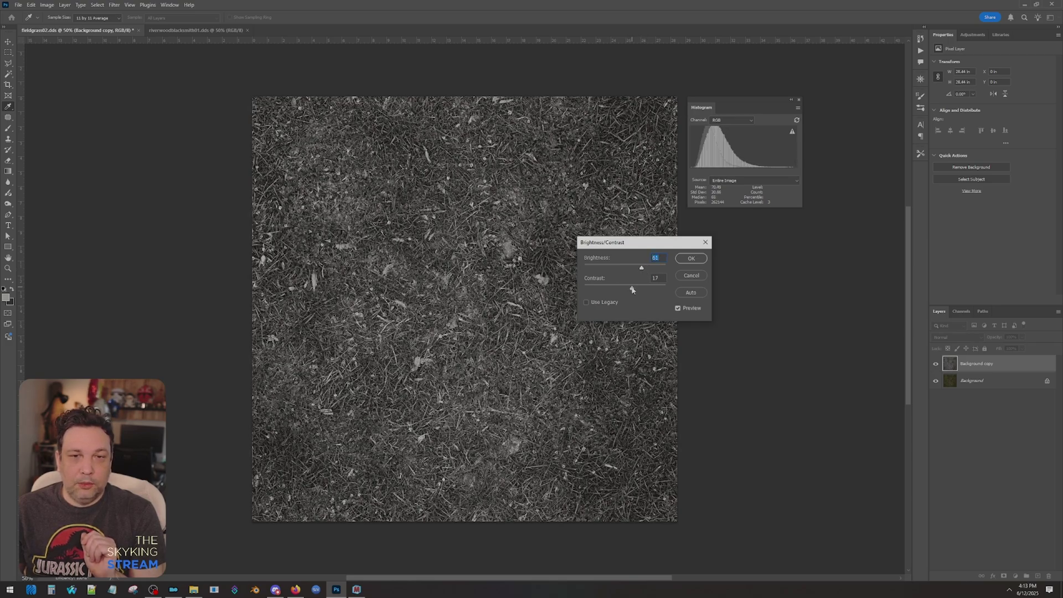
{"action": "left_click", "coordinate": [691, 258]}
Save a PNG copy of the greyscale grass texture named fieldgrass02 to the Desktop
{"action": "key", "text": "m"}
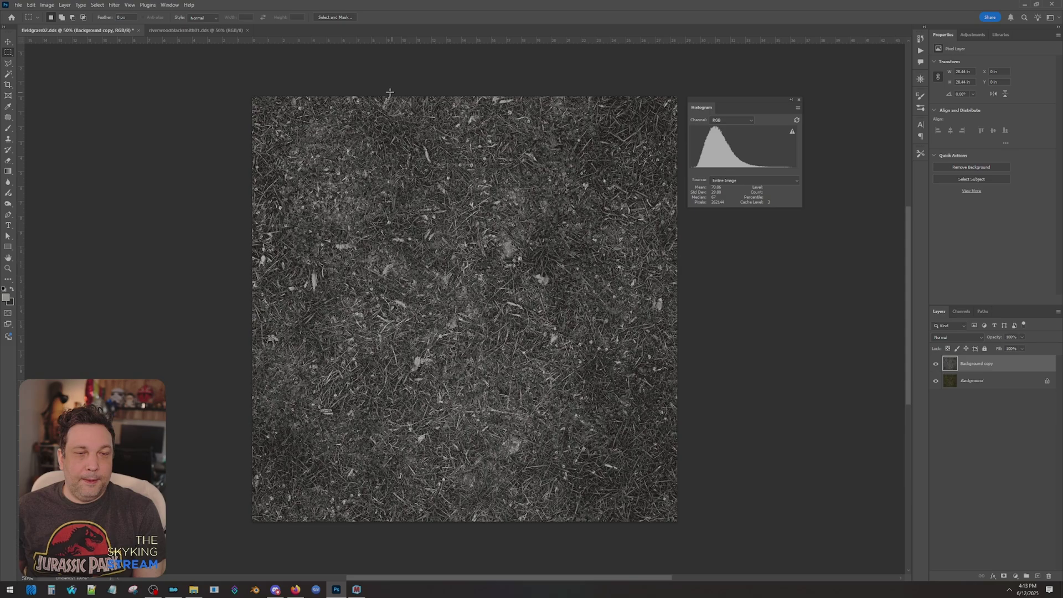
{"action": "left_click", "coordinate": [18, 4]}
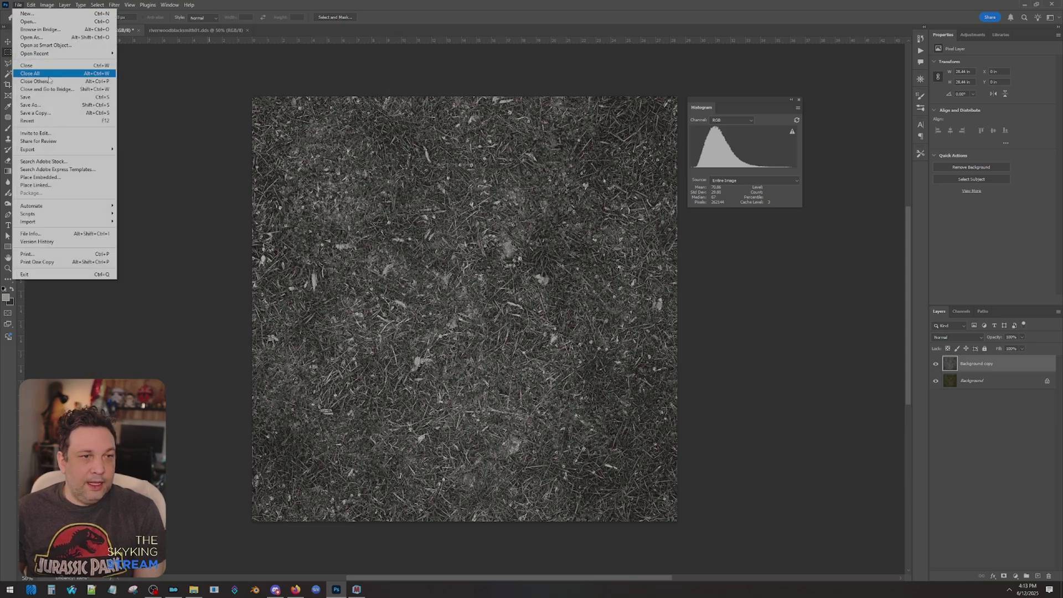
{"action": "left_click", "coordinate": [39, 113]}
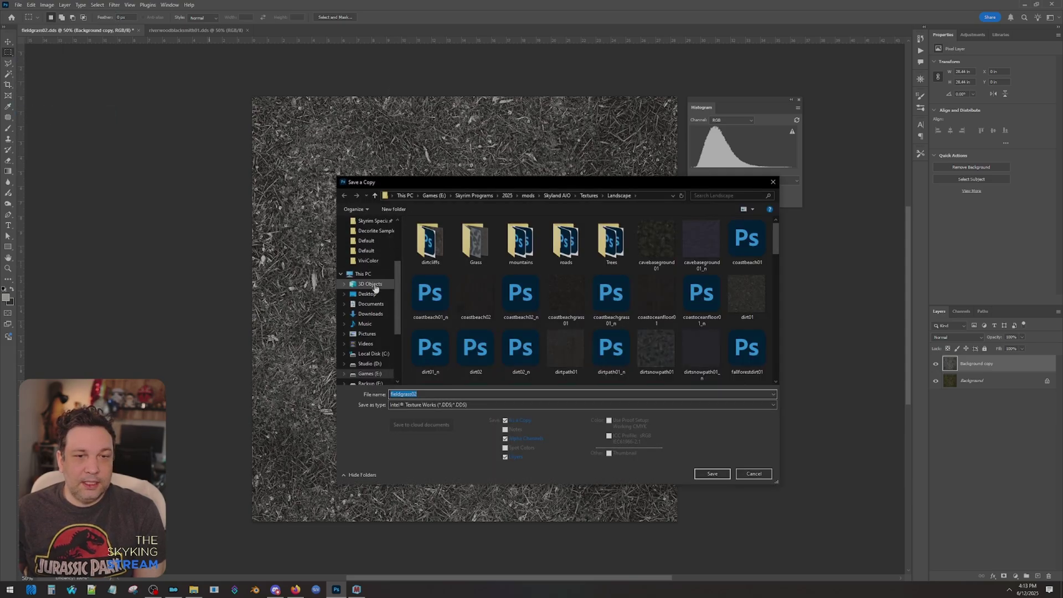
{"action": "left_click", "coordinate": [367, 293]}
{"action": "left_click", "coordinate": [498, 405]}
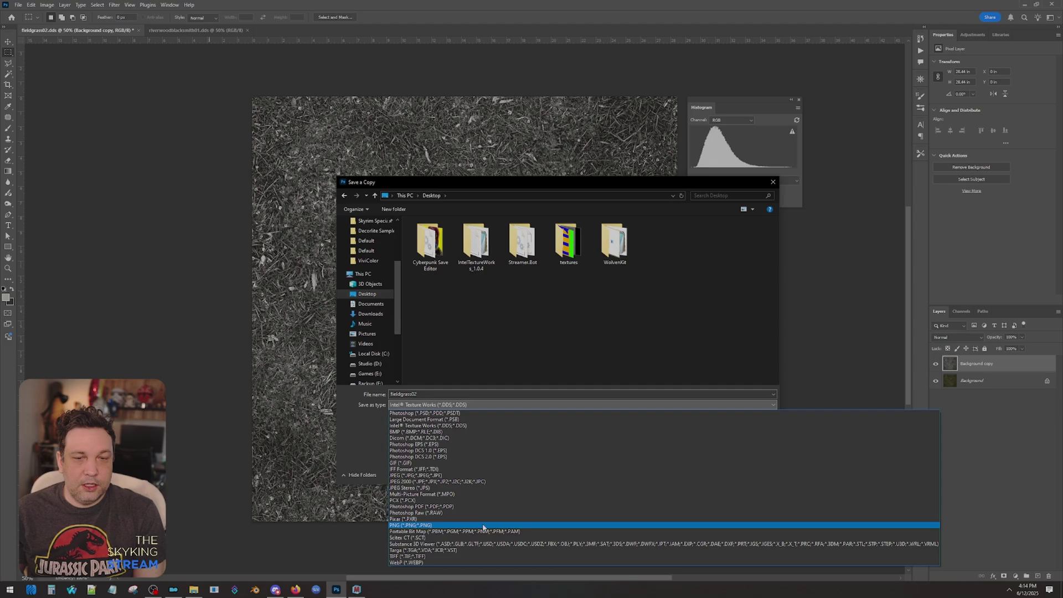
{"action": "left_click", "coordinate": [483, 525]}
{"action": "left_click", "coordinate": [713, 476]}
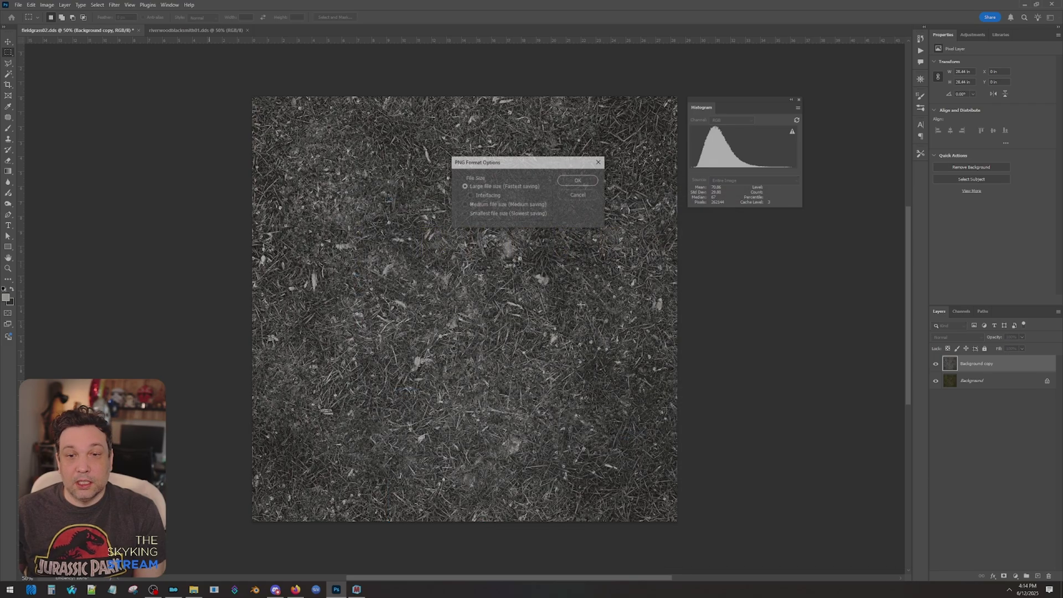
{"action": "left_click", "coordinate": [567, 180]}
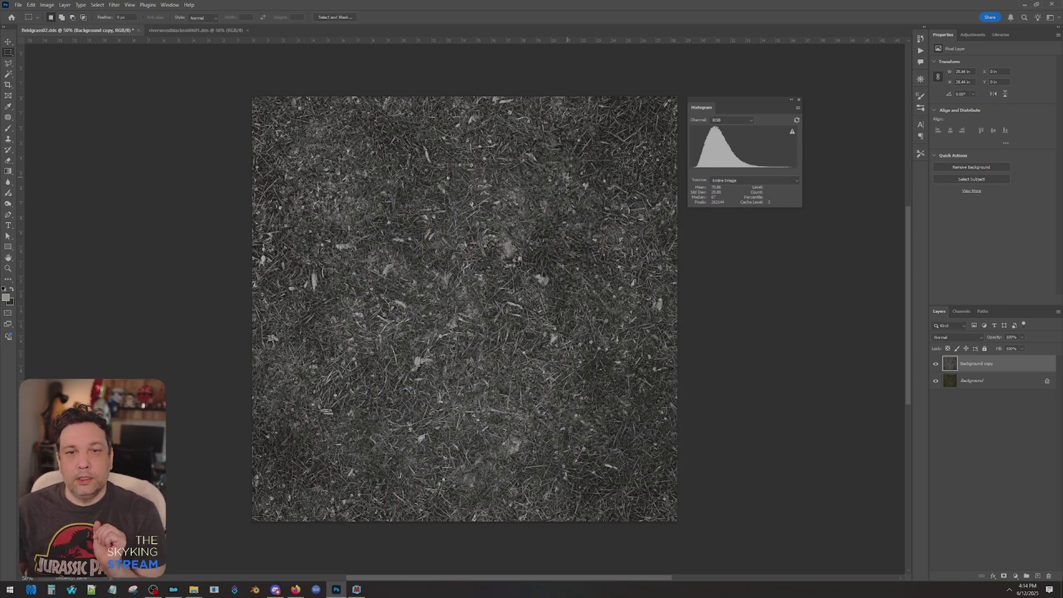
Maximise Materialize and load Desktop's fieldgrass02.png as the diffuse map
{"action": "left_click", "coordinate": [357, 590]}
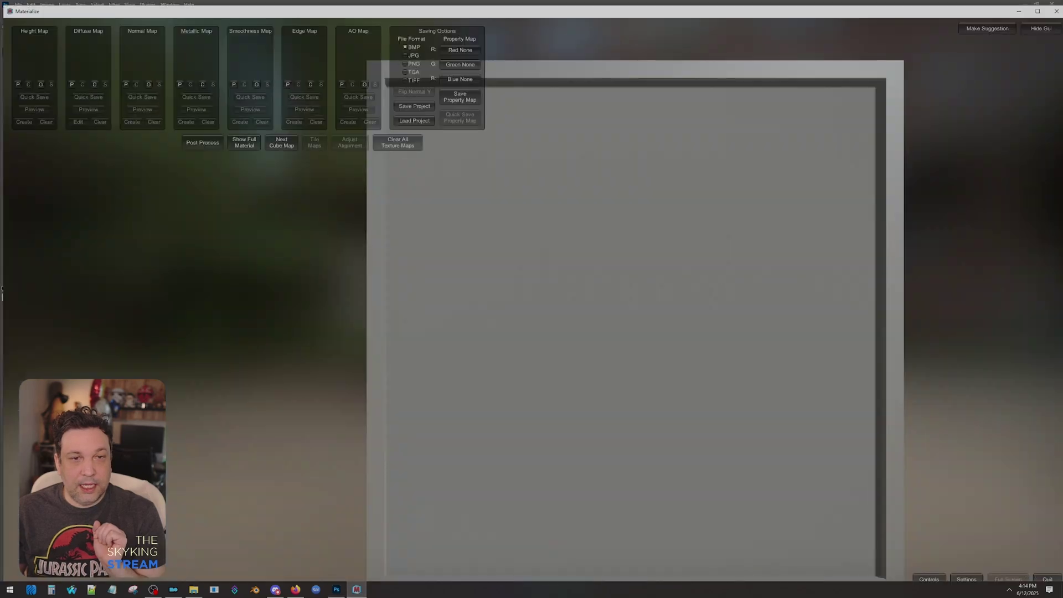
{"action": "double_click", "coordinate": [35, 15]}
{"action": "left_click", "coordinate": [91, 76]}
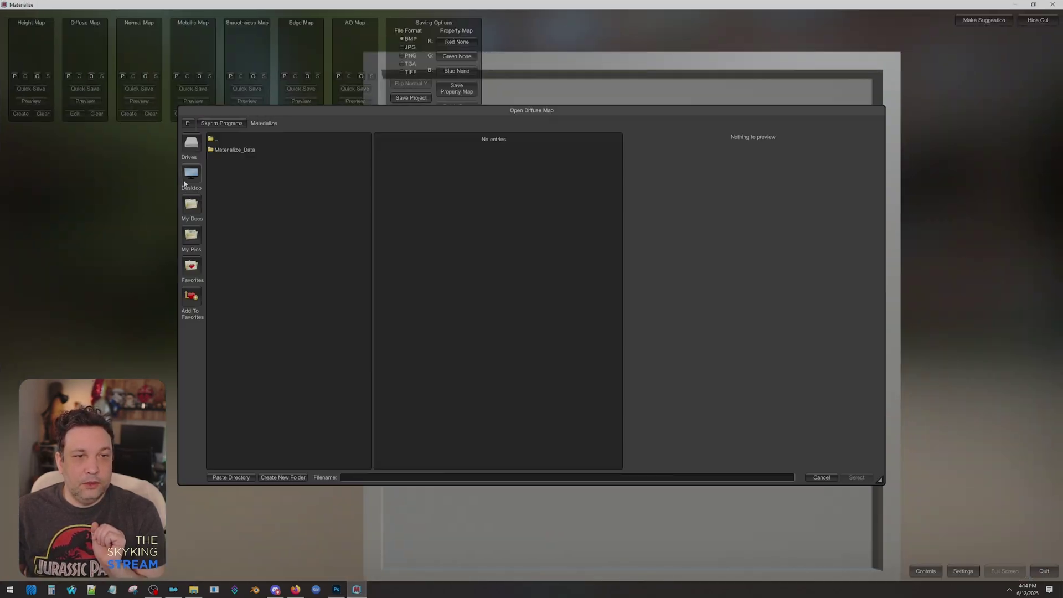
{"action": "left_click", "coordinate": [186, 183]}
{"action": "left_click", "coordinate": [431, 171]}
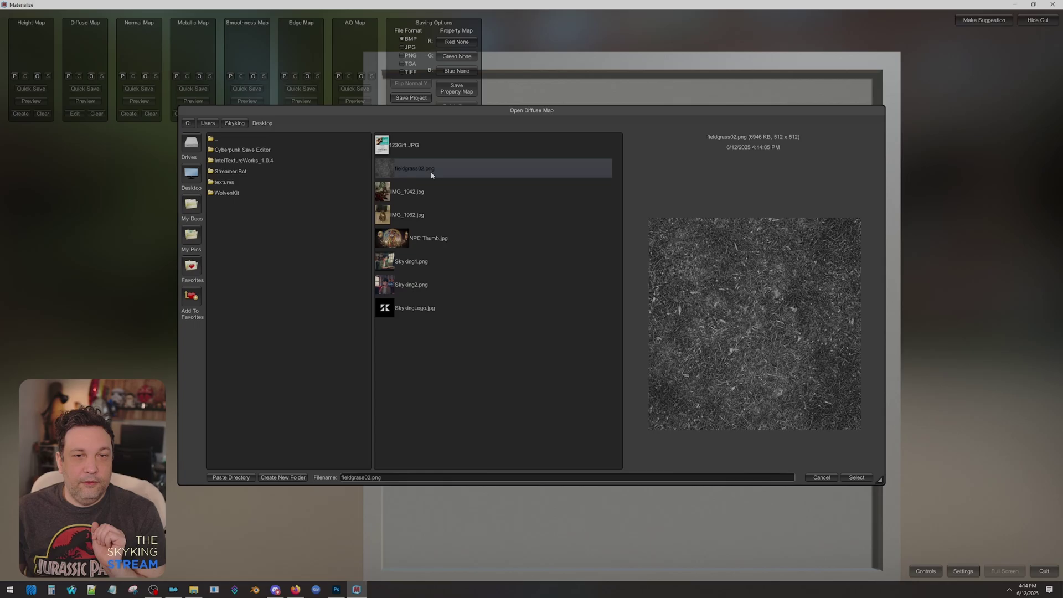
{"action": "double_click", "coordinate": [431, 172]}
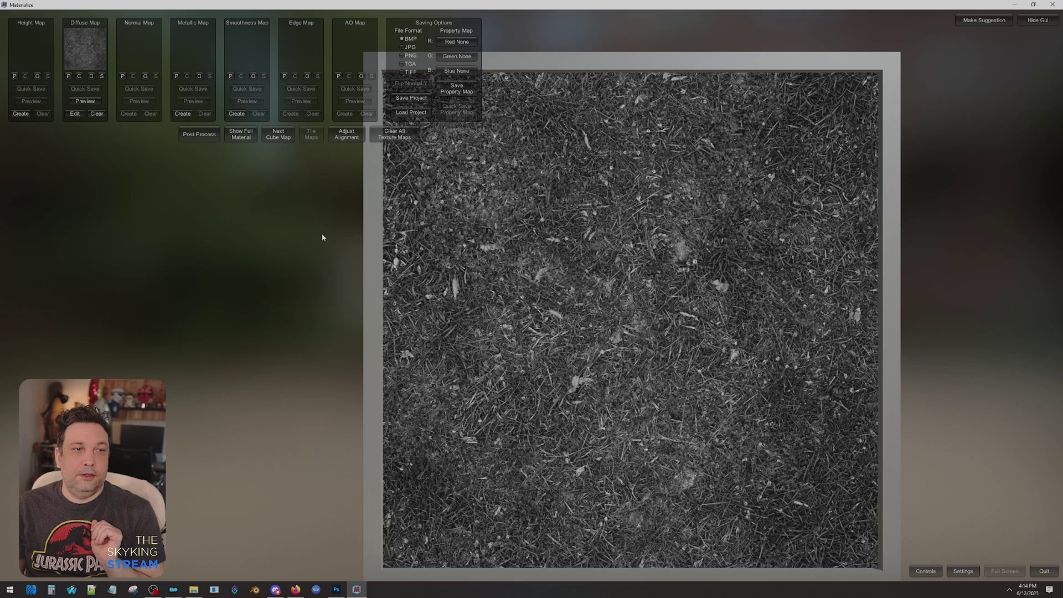
Generate a height map with the Displace preset and Final Contrast 1.5
{"action": "left_click", "coordinate": [20, 113]}
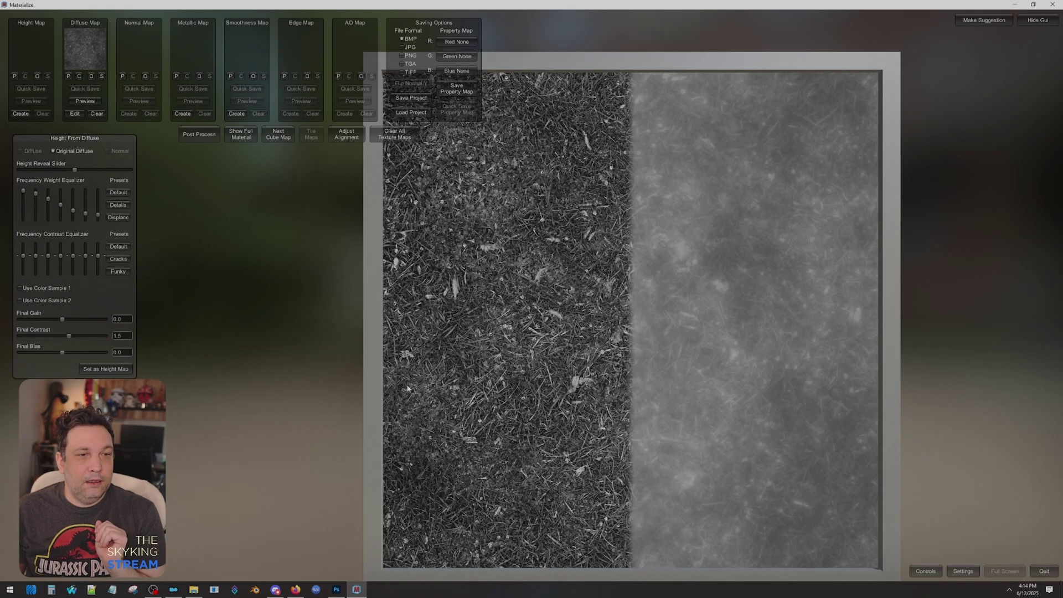
{"action": "left_click", "coordinate": [119, 218]}
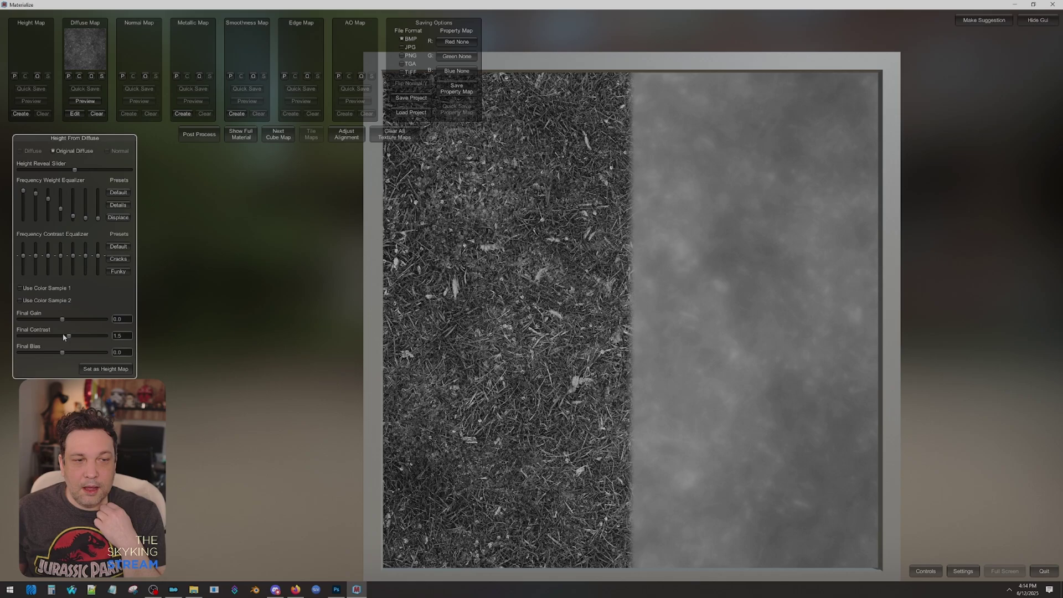
{"action": "left_click", "coordinate": [119, 337]}
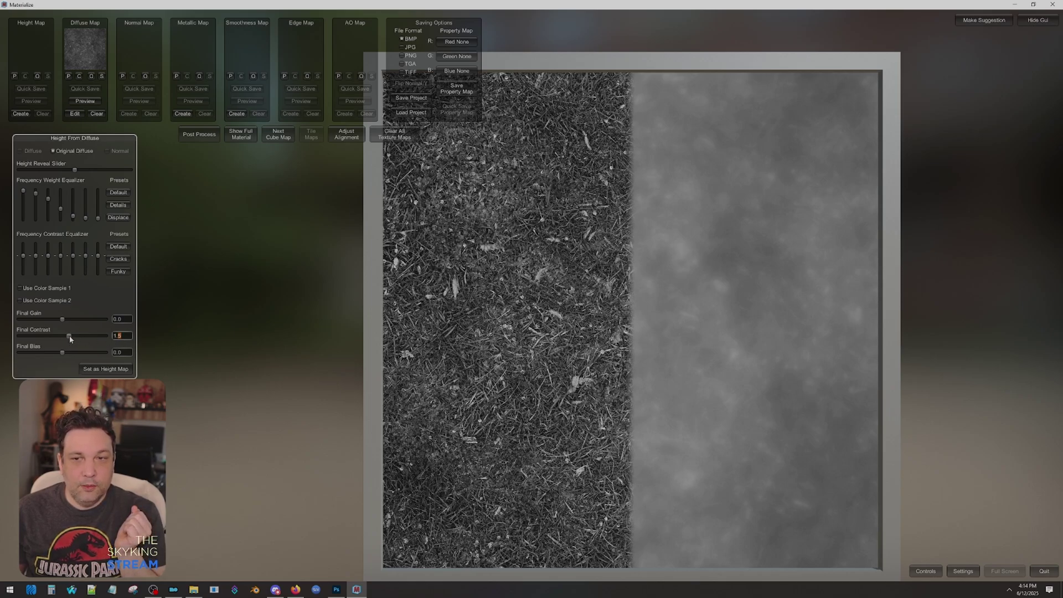
{"action": "left_click_drag", "start_coordinate": [69, 335], "coordinate": [70, 337]}
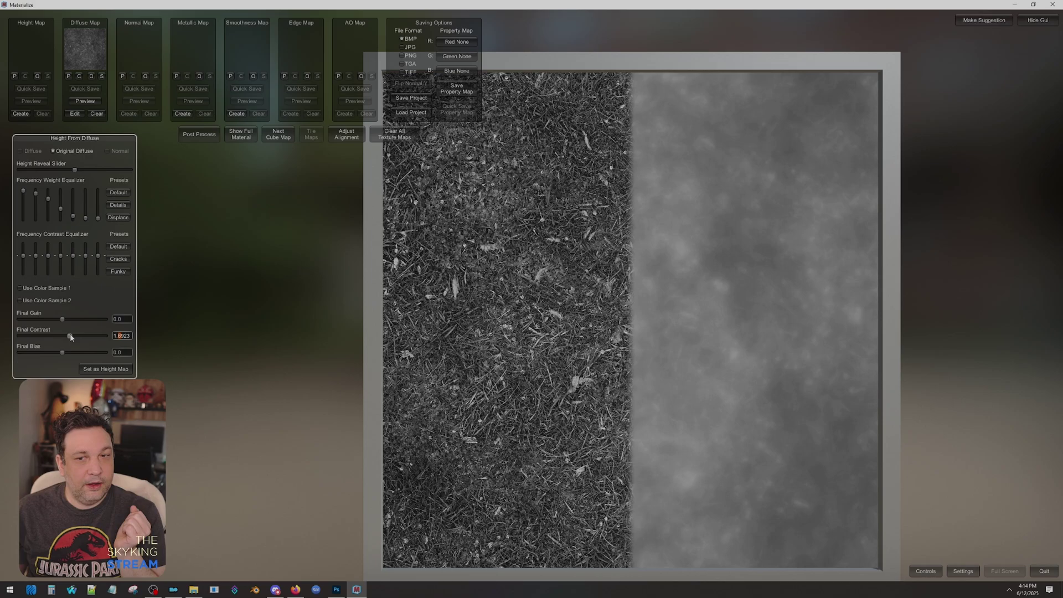
{"action": "left_click", "coordinate": [130, 336]}
{"action": "key", "text": "BackSpace"}
{"action": "key", "text": "BackSpace"}
{"action": "key", "text": "BackSpace"}
{"action": "key", "text": "BackSpace"}
{"action": "key", "text": "BackSpace"}
{"action": "key", "text": "BackSpace"}
{"action": "type", "text": "1.5"}
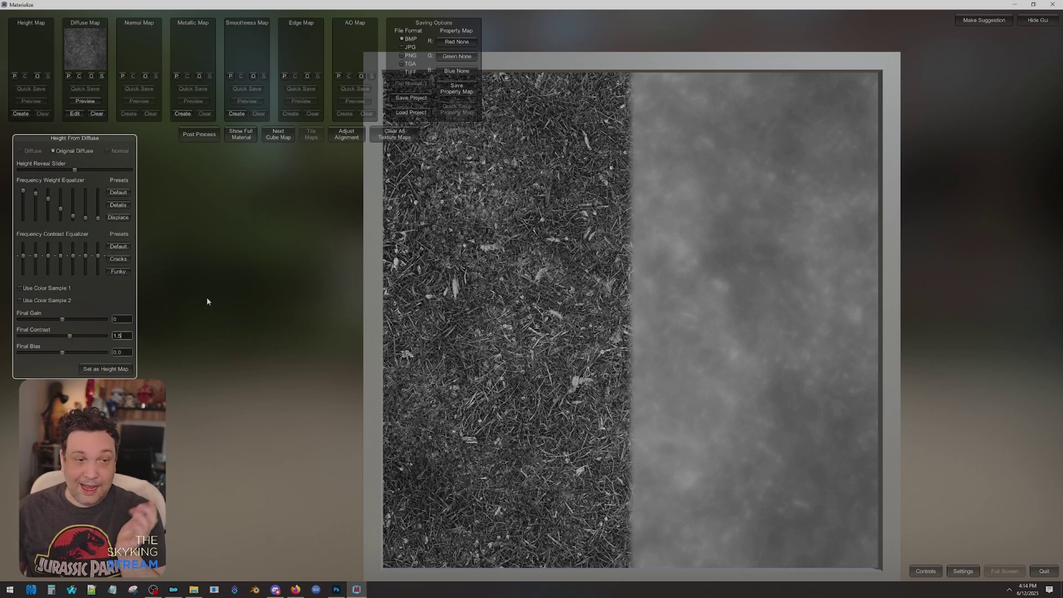
{"action": "left_click", "coordinate": [109, 370]}
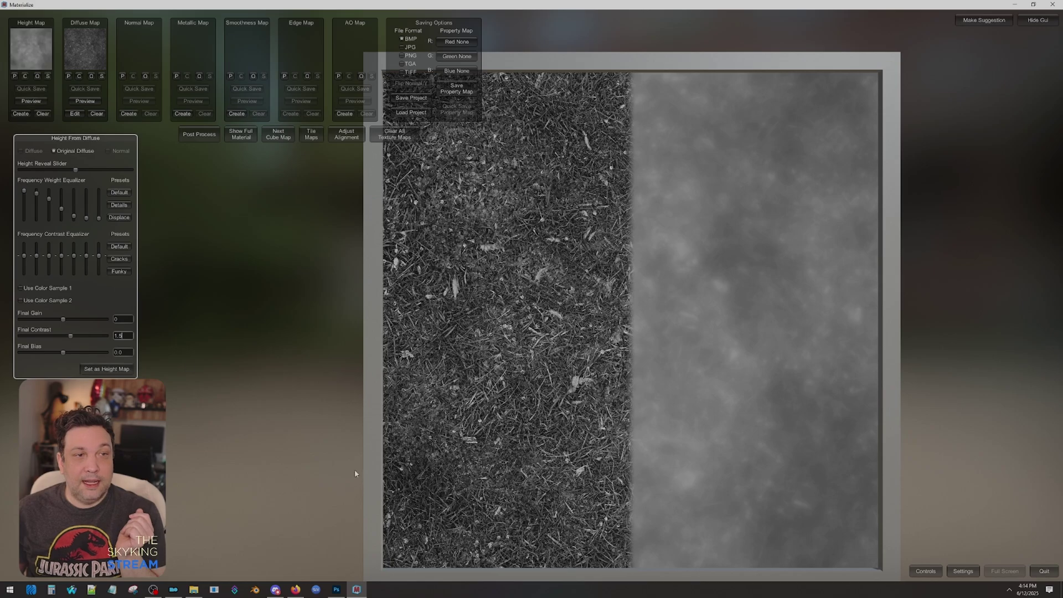
Save the height map as PNG over fieldgrass02.png and delete Photoshop's Background copy layer
{"action": "left_click", "coordinate": [413, 56]}
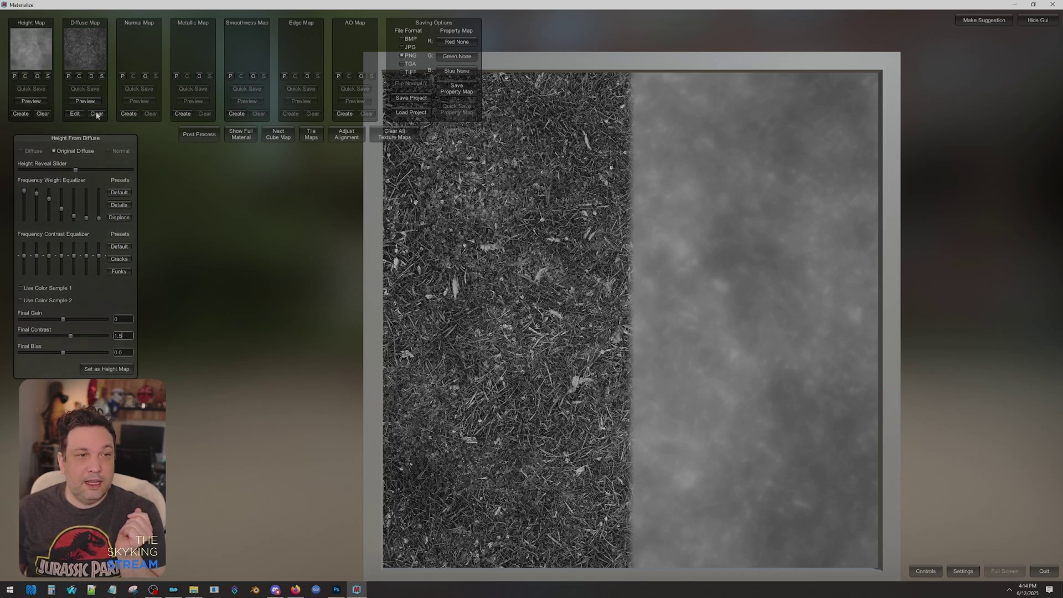
{"action": "left_click", "coordinate": [48, 78]}
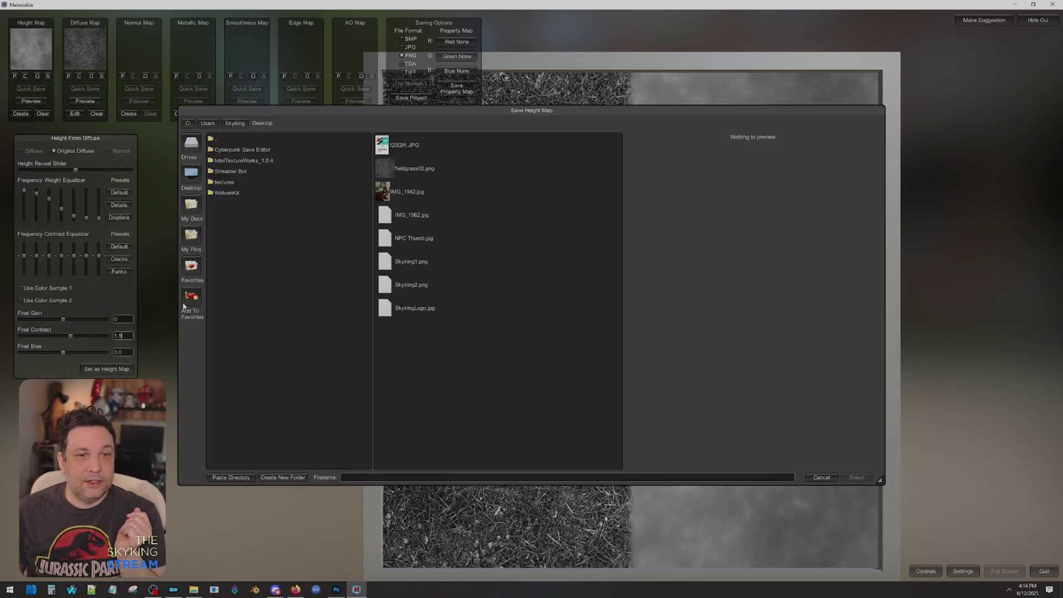
{"action": "double_click", "coordinate": [438, 169]}
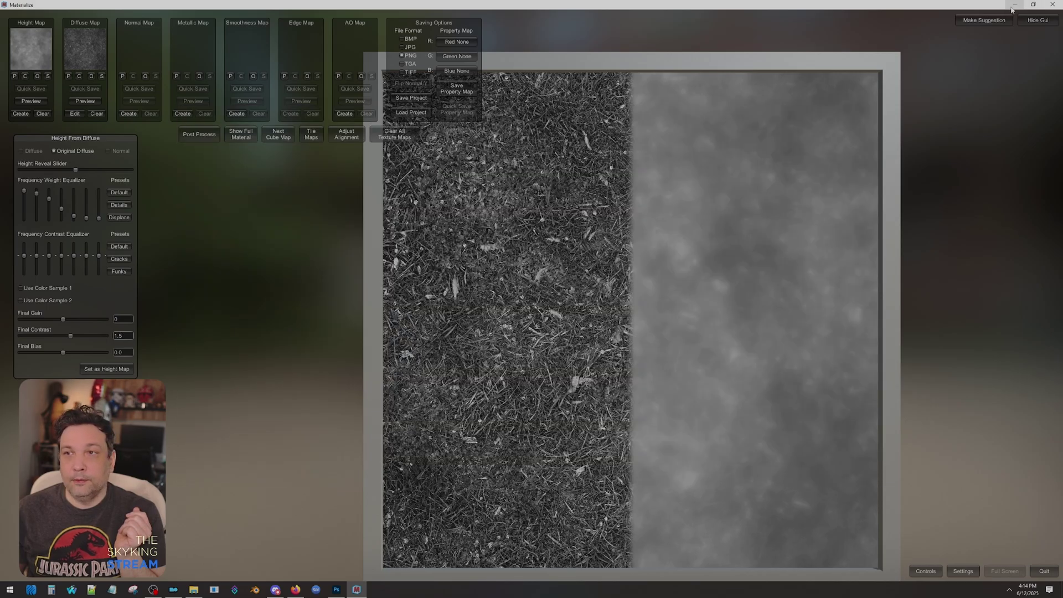
{"action": "left_click", "coordinate": [1014, 5]}
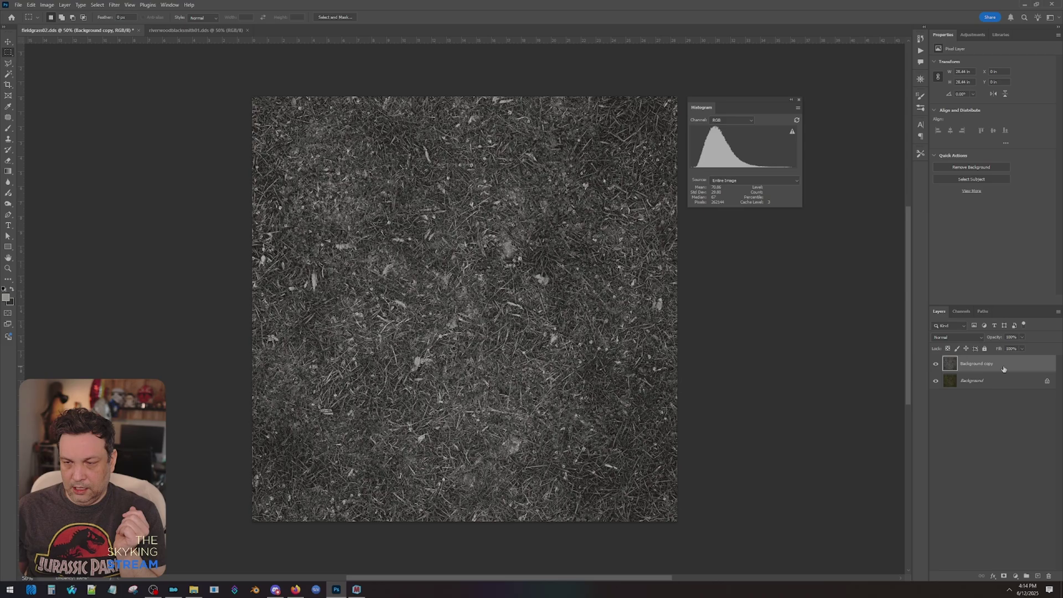
{"action": "left_click_drag", "start_coordinate": [1004, 369], "coordinate": [1048, 576]}
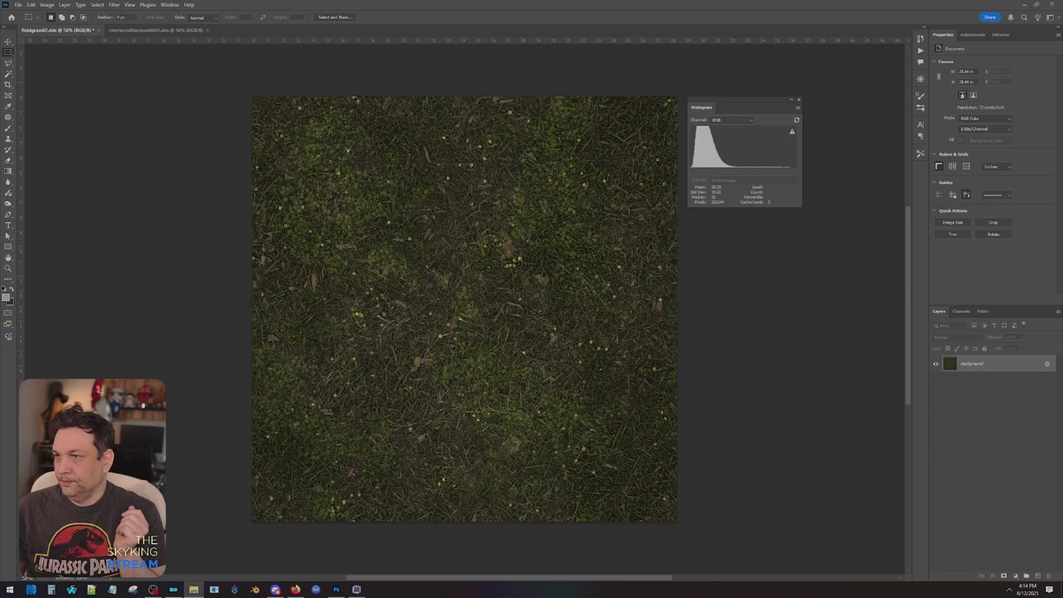
Place fieldgrass02.png onto the grass canvas and rasterize the new fieldgrass02 layer
{"action": "left_click_drag", "start_coordinate": [1062, 277], "coordinate": [534, 280]}
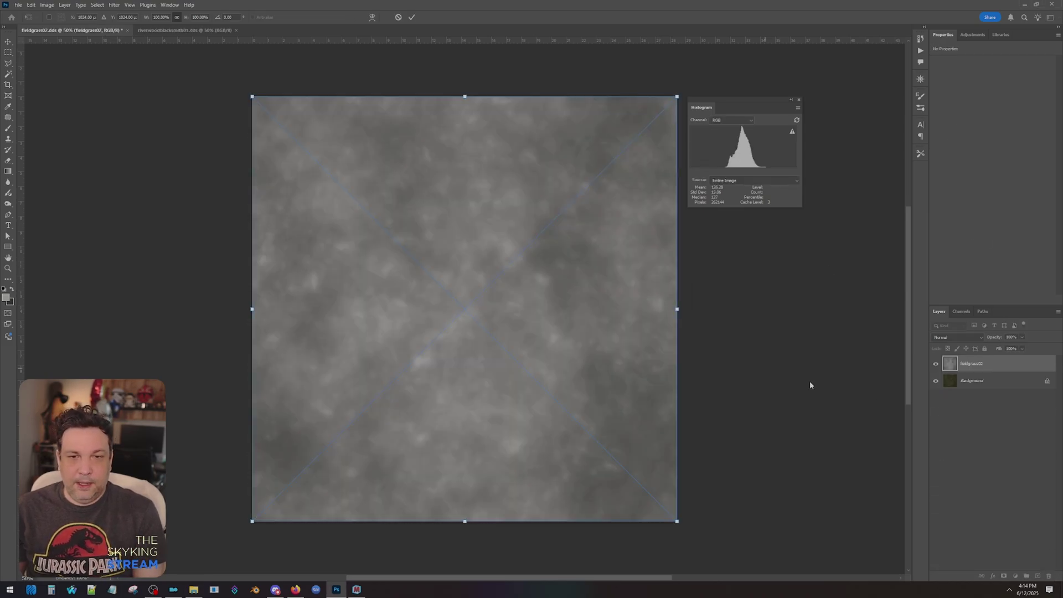
{"action": "key", "text": "Return"}
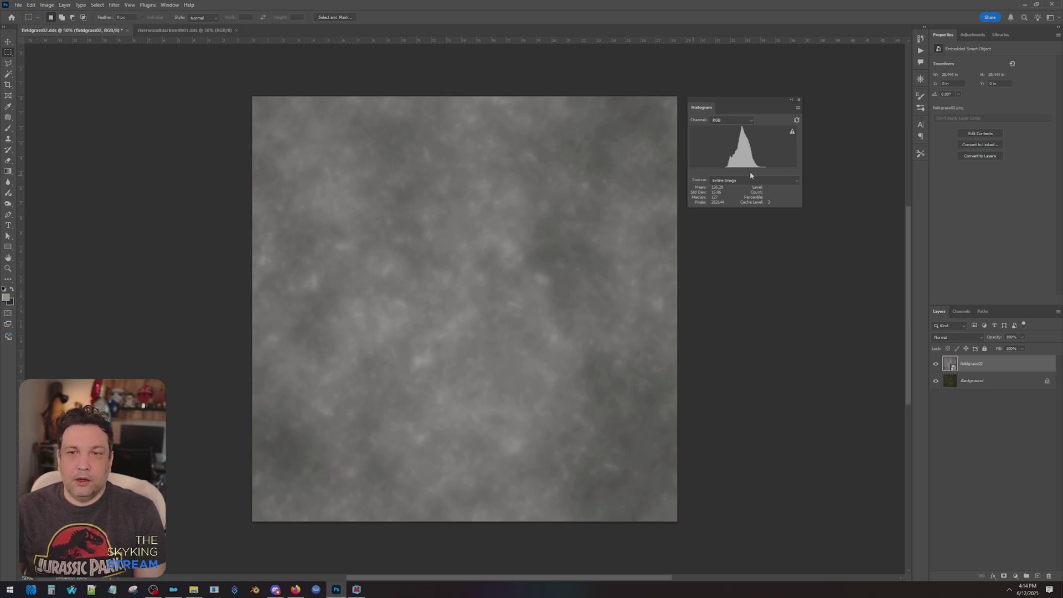
{"action": "left_click", "coordinate": [169, 7]}
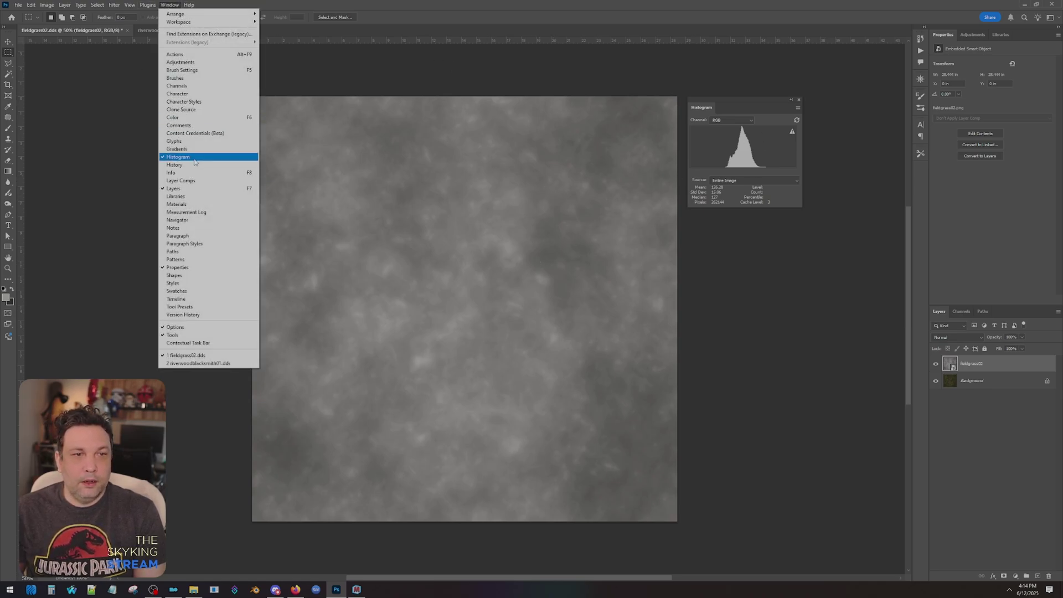
{"action": "left_click", "coordinate": [733, 157]}
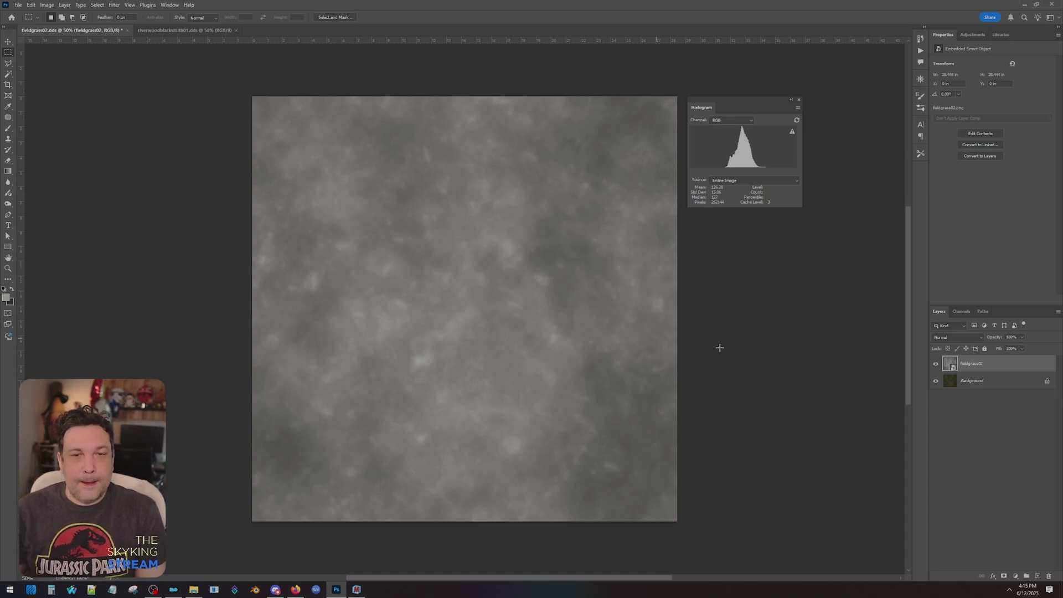
{"action": "right_click", "coordinate": [1009, 364]}
{"action": "left_click", "coordinate": [980, 202]}
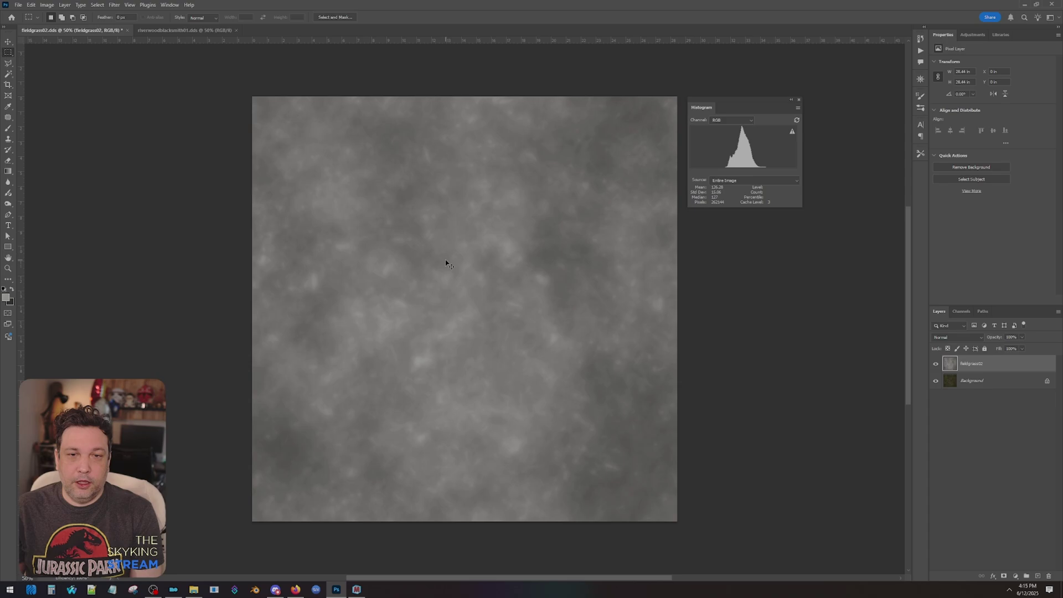
Apply Curves to the height layer, lowering the white output to 185 and raising the black point
{"action": "key", "text": "ctrl+m"}
{"action": "left_click_drag", "start_coordinate": [824, 354], "coordinate": [835, 381]}
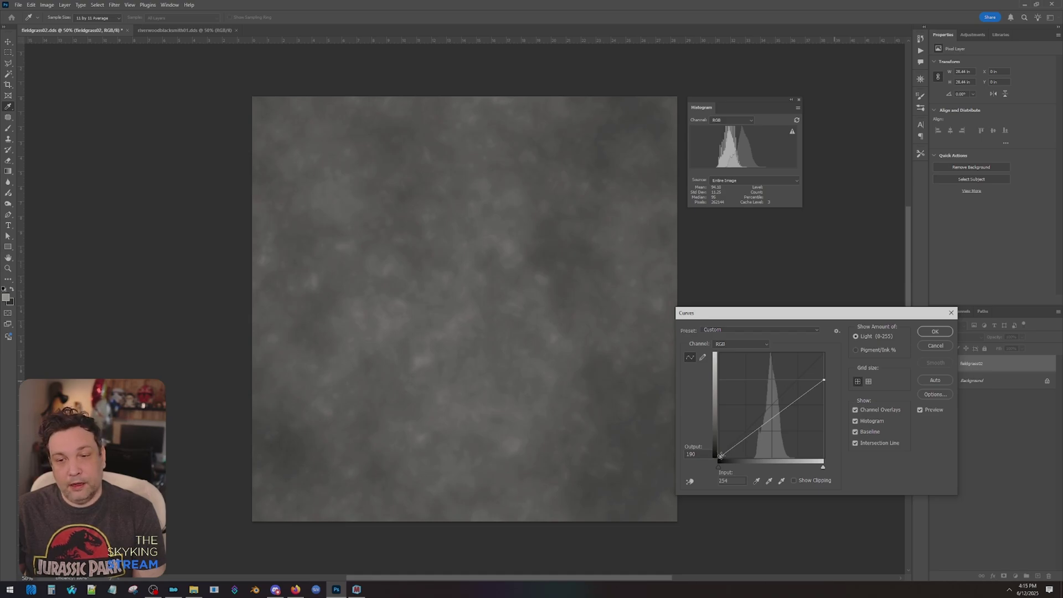
{"action": "left_click_drag", "start_coordinate": [719, 453], "coordinate": [710, 430]}
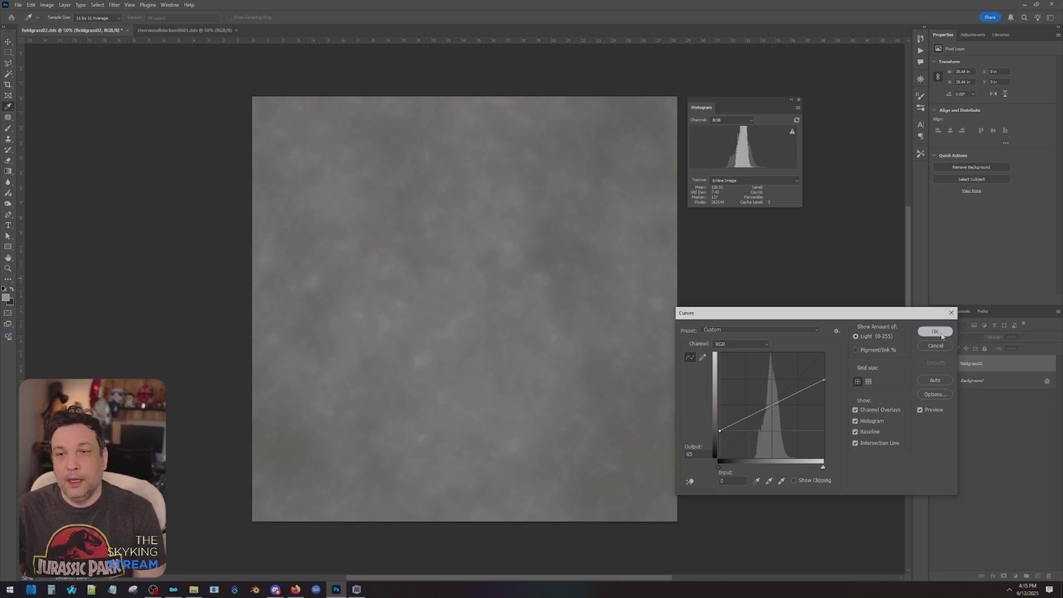
{"action": "left_click", "coordinate": [935, 331]}
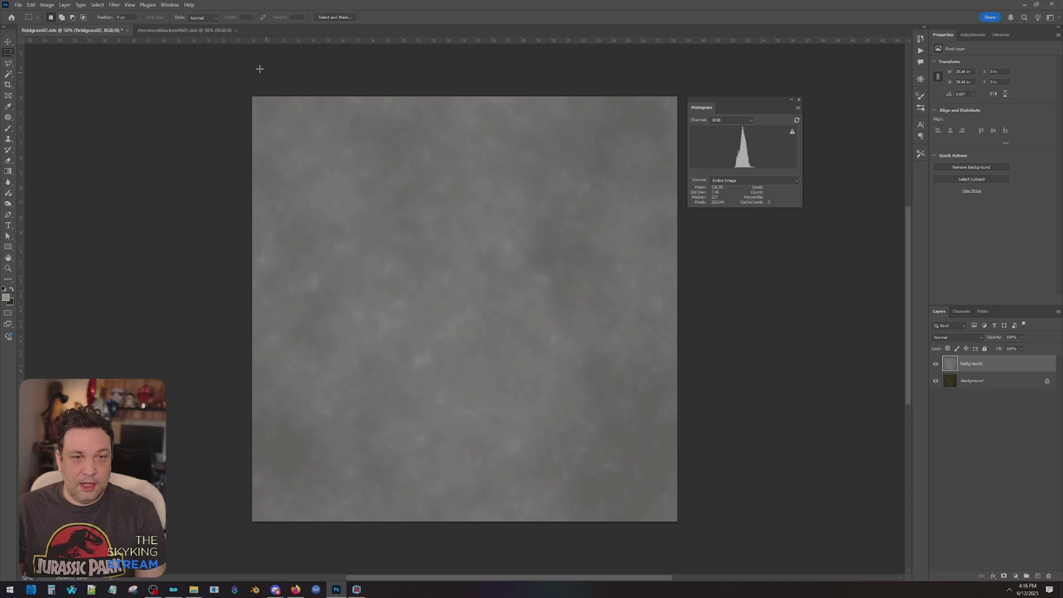
Raise the height layer's brightness with Brightness/Contrast and select the whole canvas
{"action": "left_click", "coordinate": [47, 5]}
{"action": "mouse_move", "coordinate": [63, 27]}
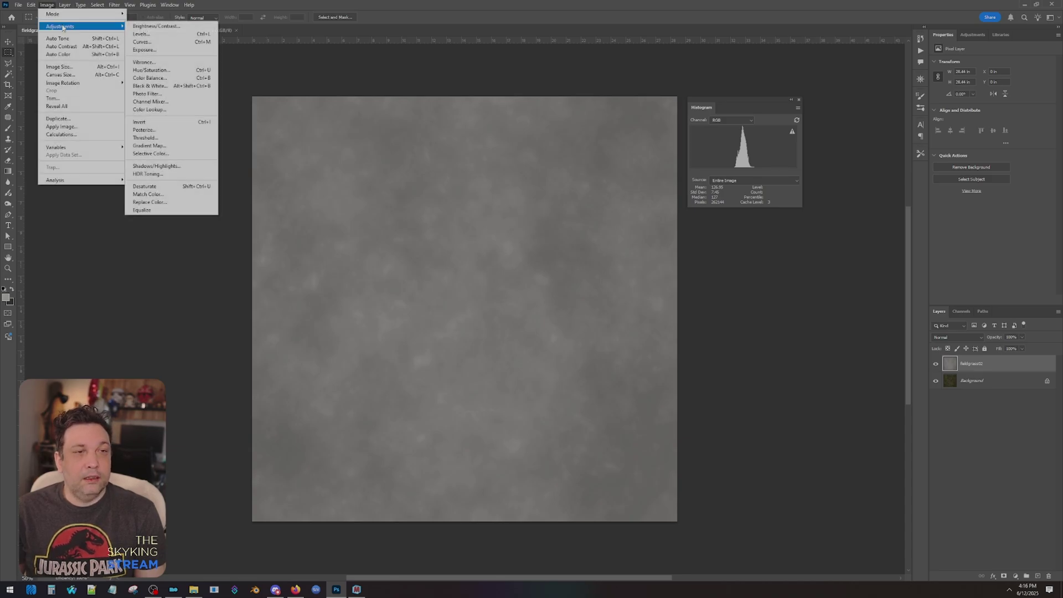
{"action": "left_click", "coordinate": [196, 26]}
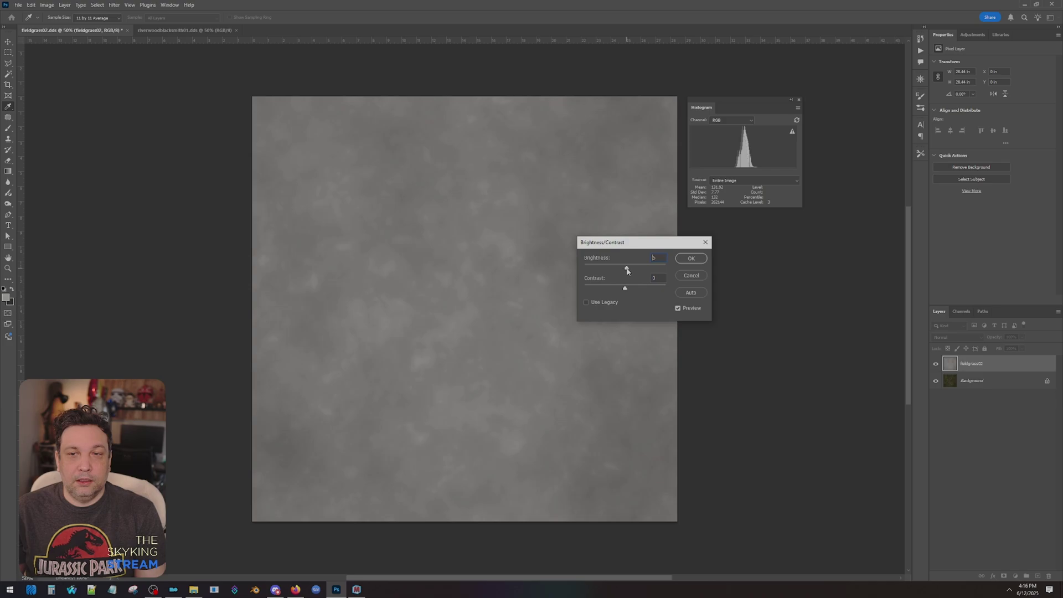
{"action": "left_click", "coordinate": [697, 260]}
{"action": "key", "text": "m"}
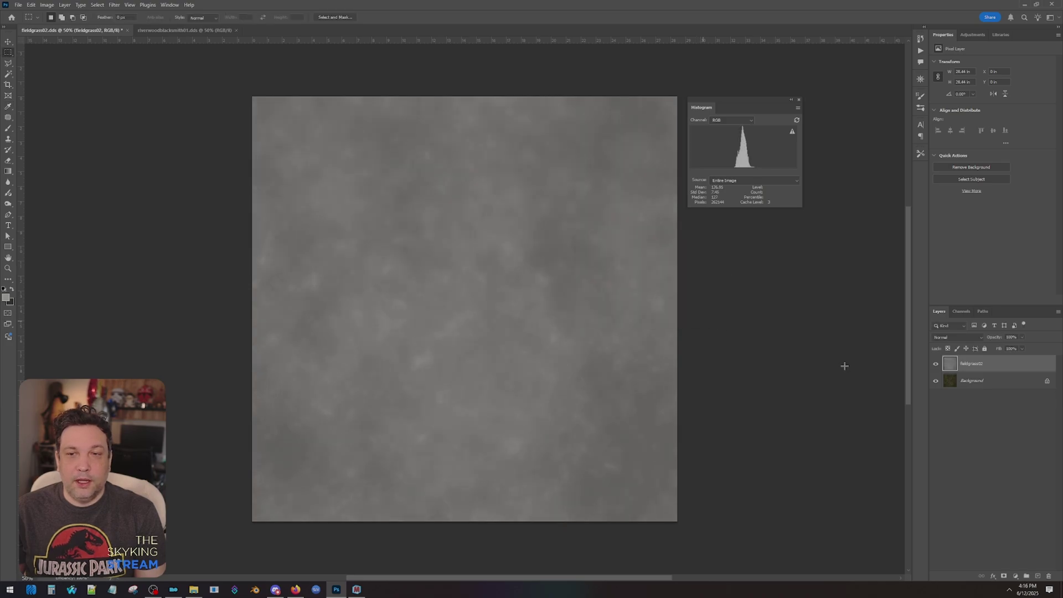
{"action": "left_click", "coordinate": [957, 368], "text": "ctrl"}
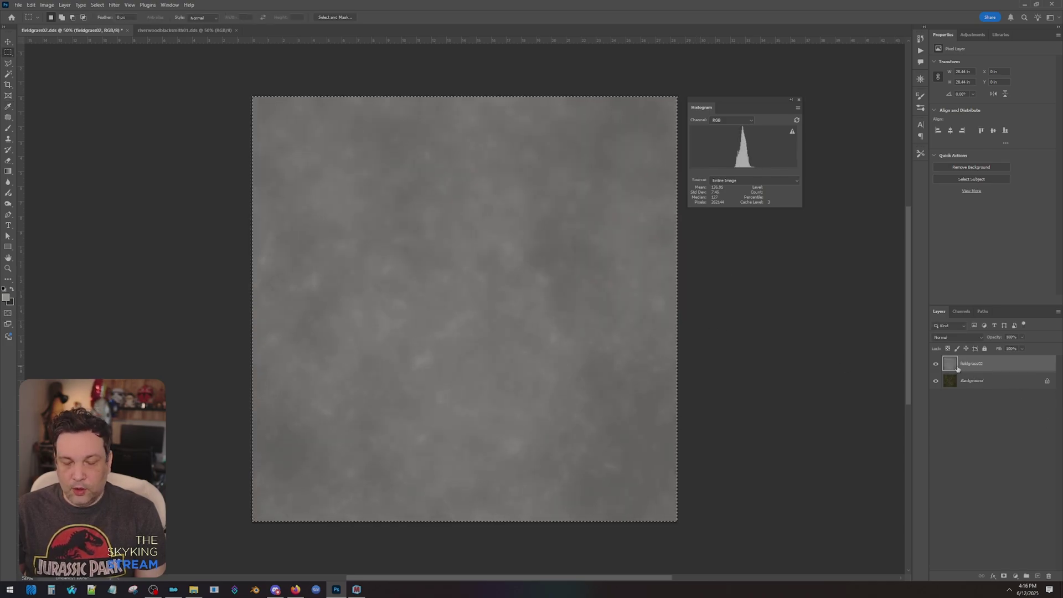
Hide fieldgrass02, paste the height map into the Background's Alpha 1 channel, and return to RGB
{"action": "left_click", "coordinate": [936, 364]}
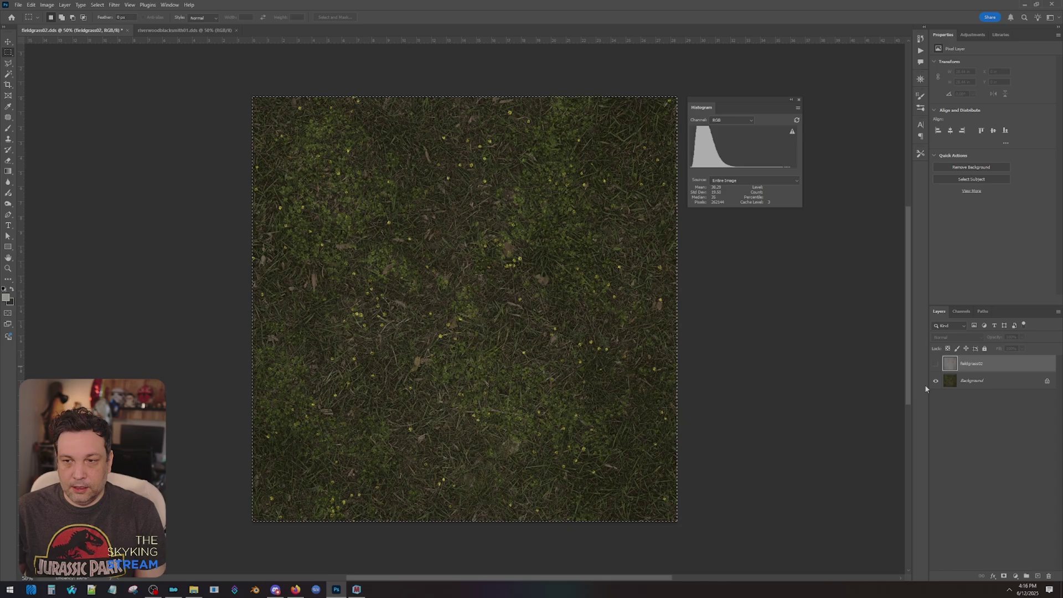
{"action": "left_click", "coordinate": [954, 383]}
{"action": "left_click", "coordinate": [963, 311]}
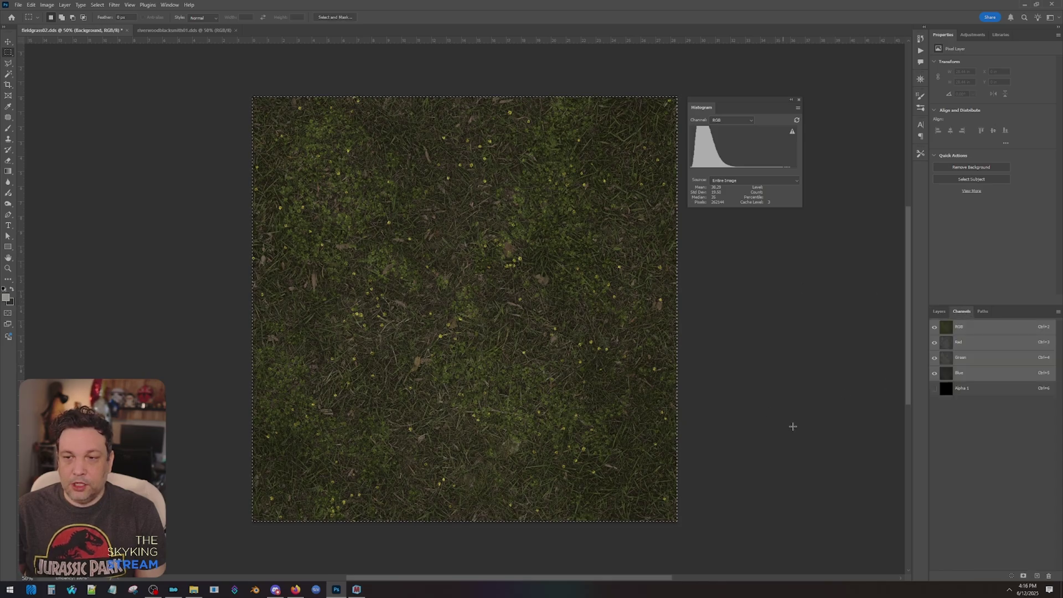
{"action": "key", "text": "ctrl+6"}
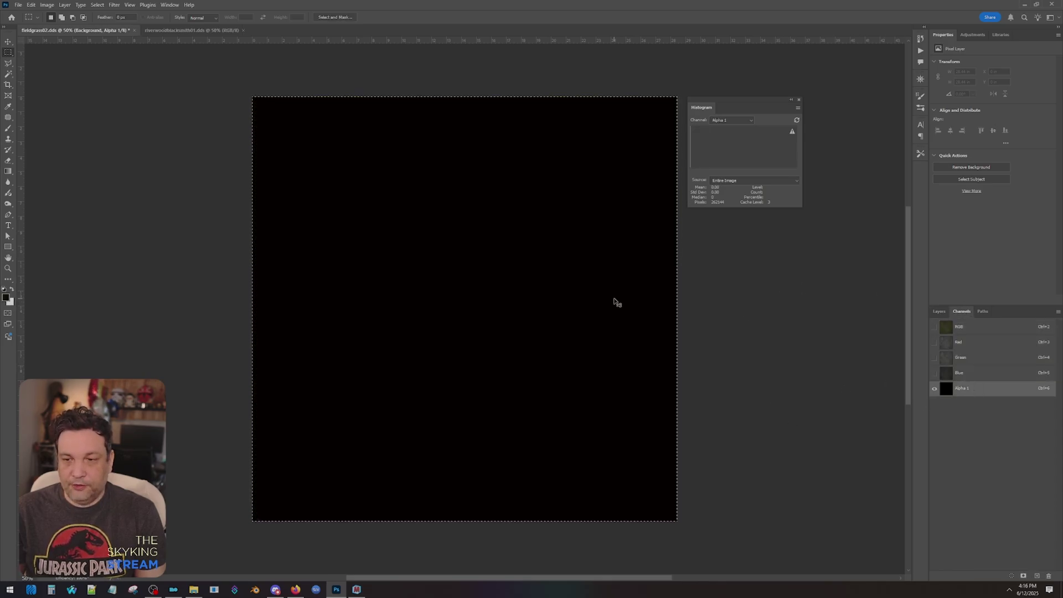
{"action": "key", "text": "ctrl+v"}
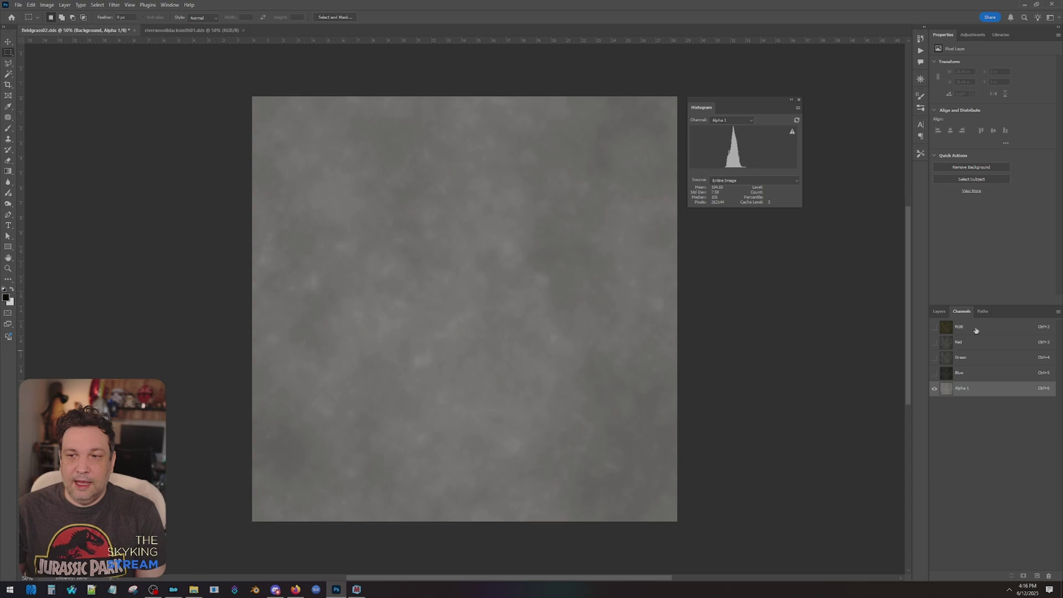
{"action": "left_click", "coordinate": [976, 331]}
{"action": "left_click", "coordinate": [939, 311]}
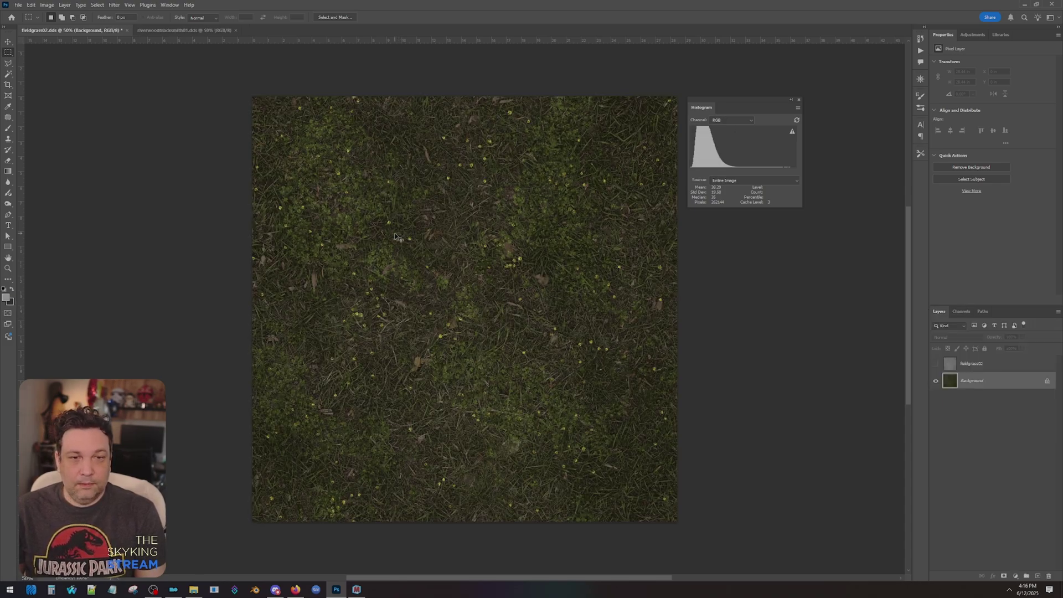
Save the grass as fieldgrass02 DDS replacing the old file, cancel the export, then open riverwoodblacksmith01
{"action": "key", "text": "ctrl+shift+s"}
{"action": "left_click", "coordinate": [701, 472]}
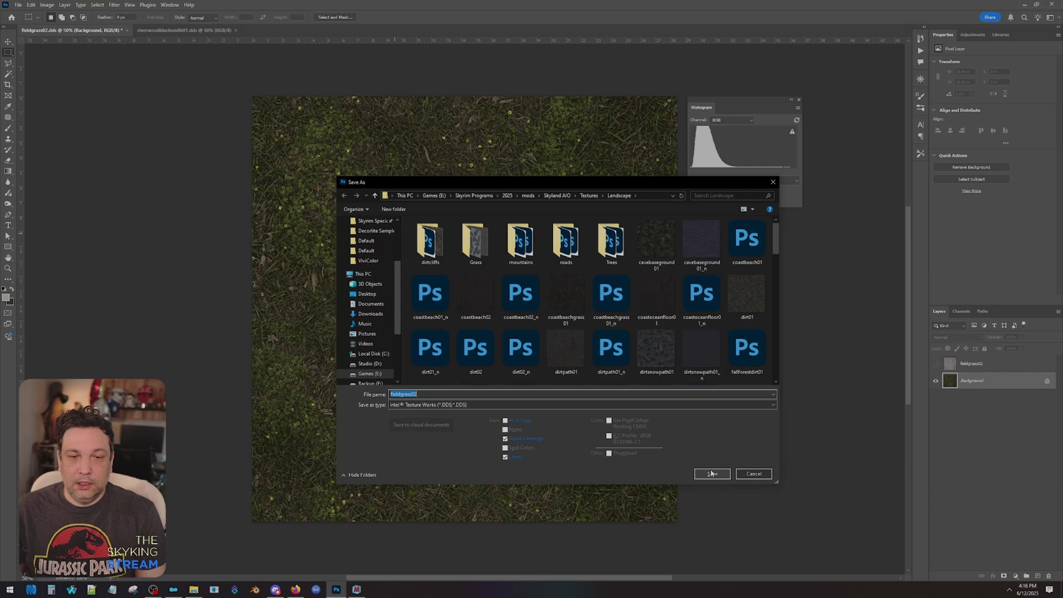
{"action": "left_click", "coordinate": [544, 293]}
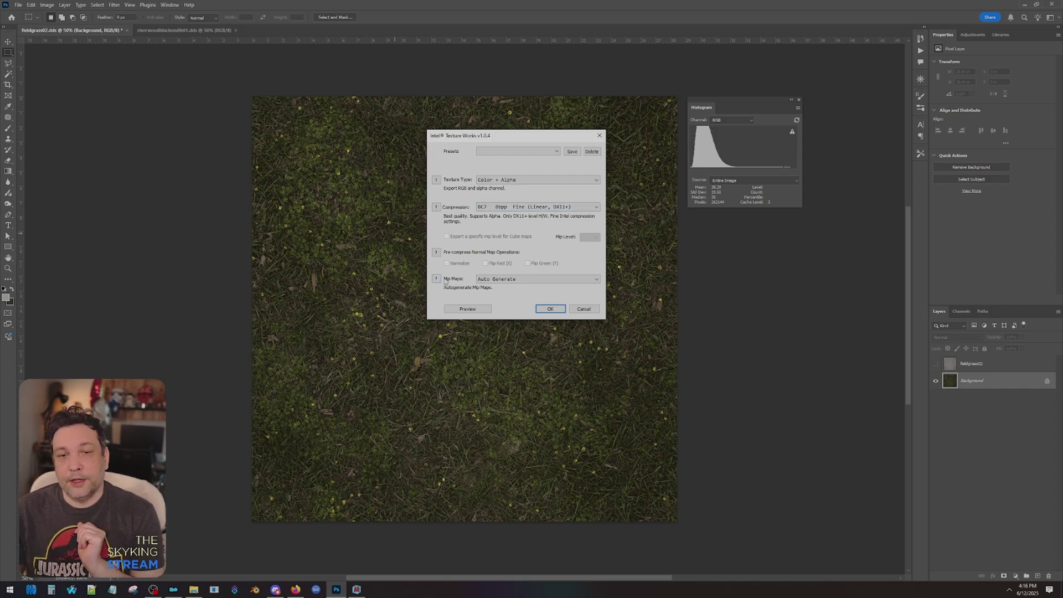
{"action": "left_click", "coordinate": [584, 309]}
{"action": "left_click", "coordinate": [175, 31]}
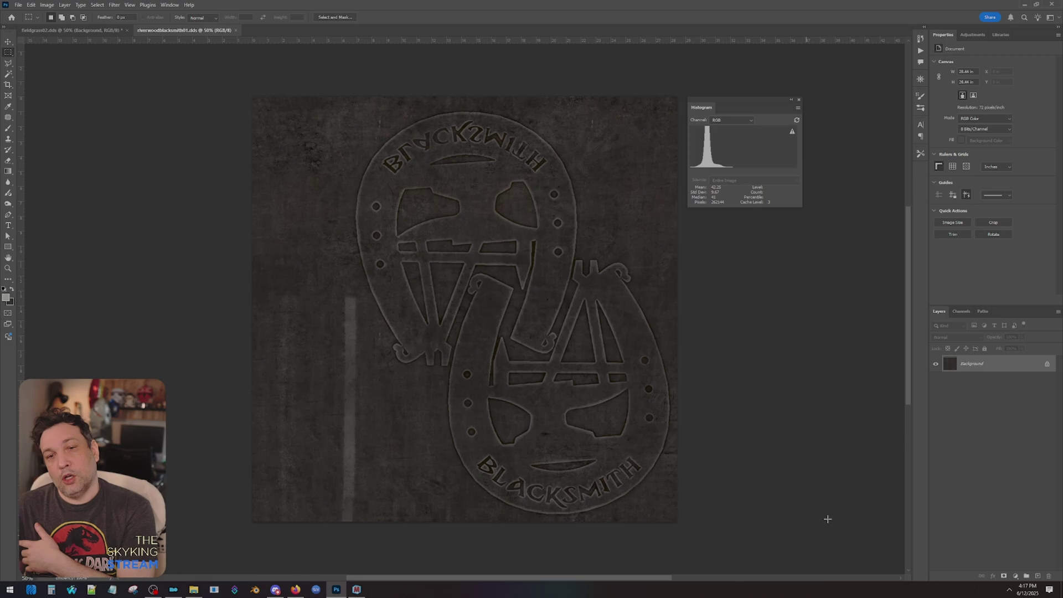
Inspect the sign's Alpha 1, Blue, Green and Red channels, ending on the Channels list
{"action": "left_click", "coordinate": [961, 312]}
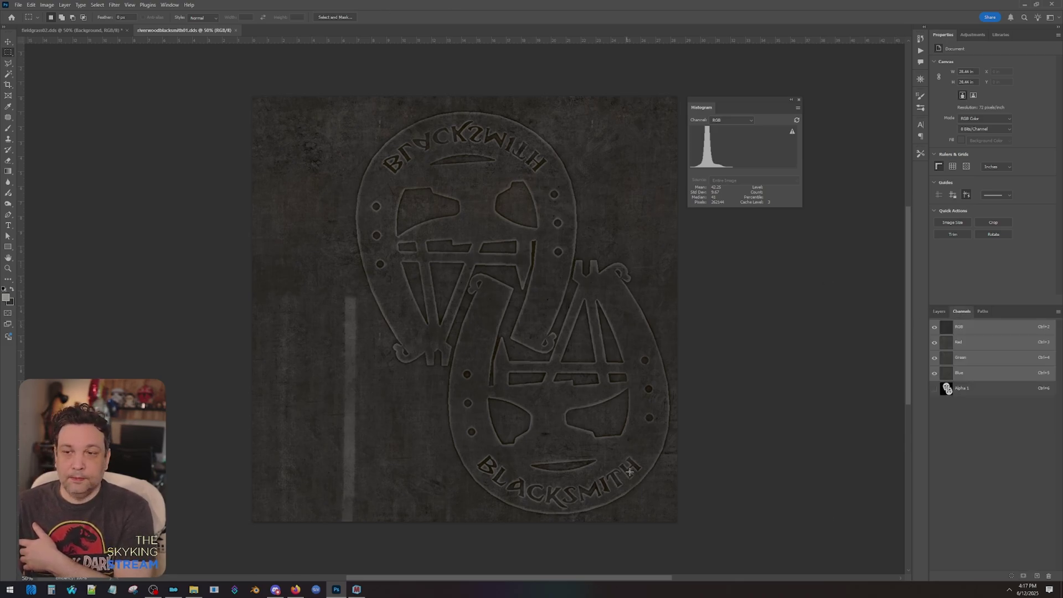
{"action": "left_click", "coordinate": [994, 393]}
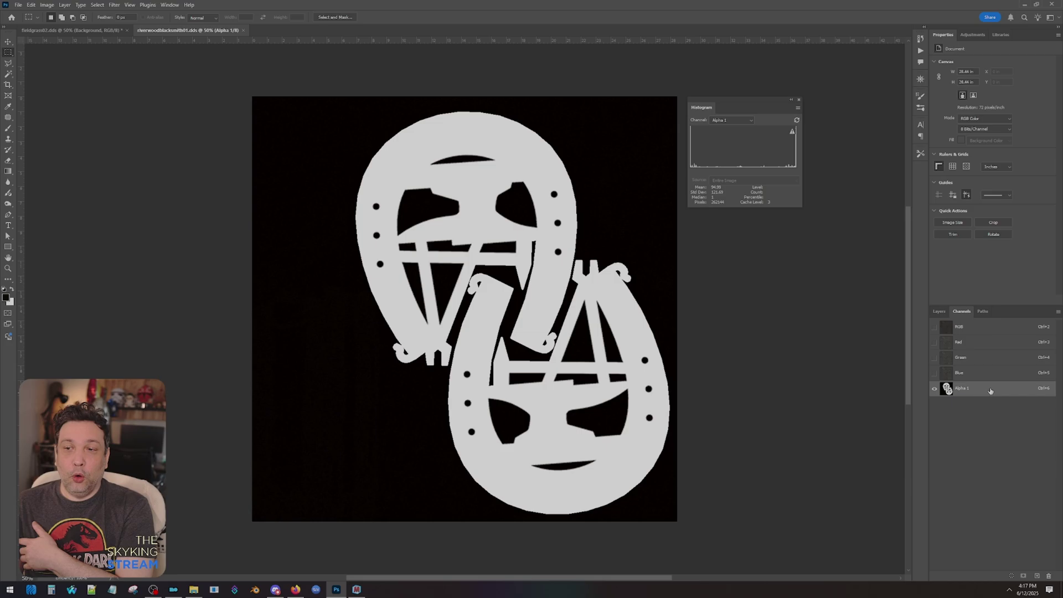
{"action": "left_click", "coordinate": [972, 372]}
{"action": "left_click", "coordinate": [973, 357]}
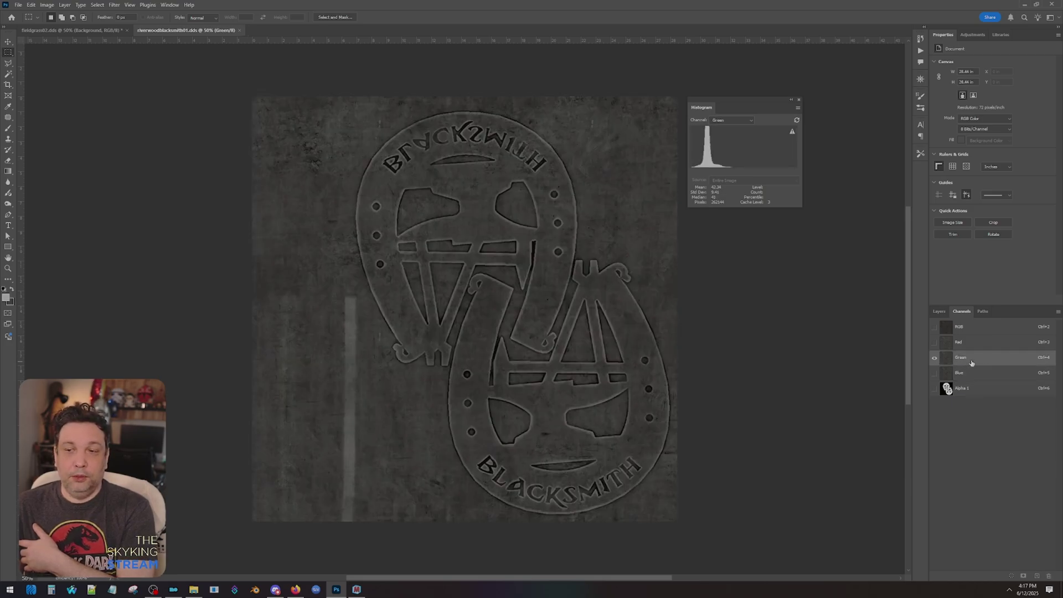
{"action": "left_click", "coordinate": [976, 342]}
{"action": "left_click", "coordinate": [939, 312]}
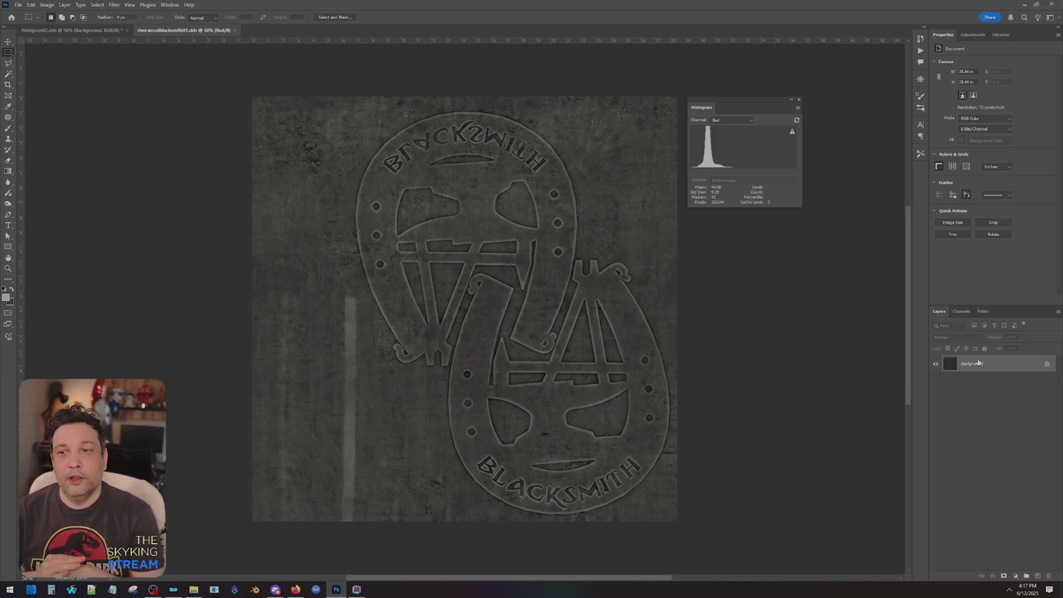
{"action": "left_click", "coordinate": [962, 312]}
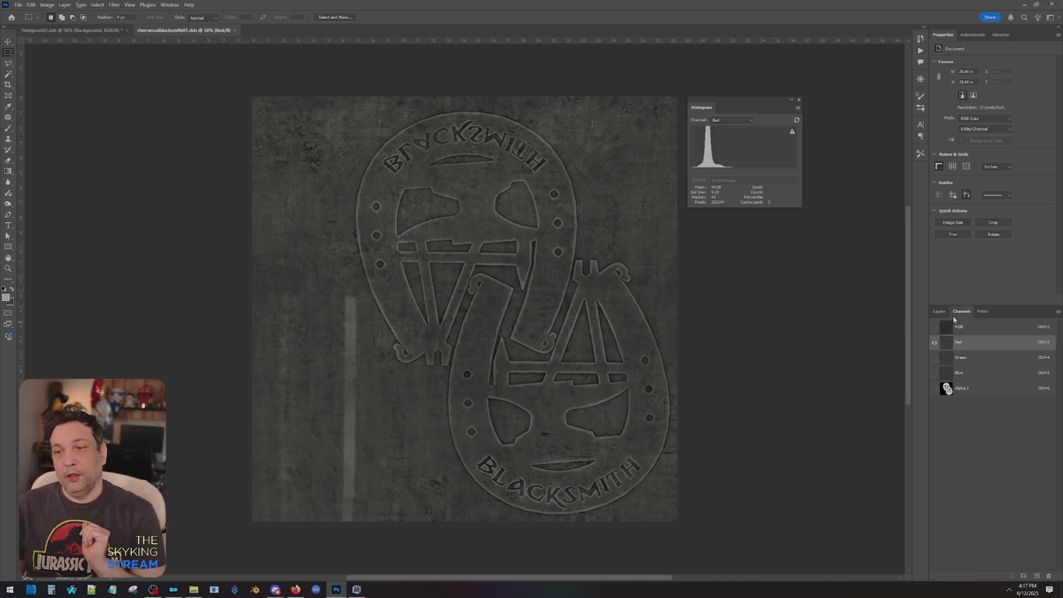
Convert the sign's locked Background into the editable Layer 0
{"action": "left_click", "coordinate": [938, 312]}
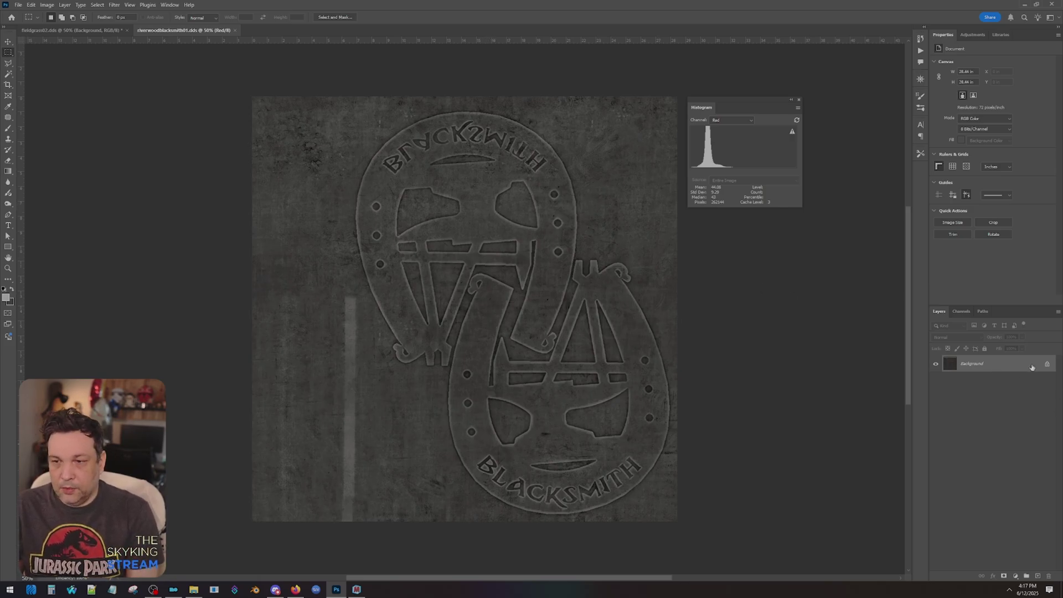
{"action": "left_click_drag", "start_coordinate": [1014, 368], "coordinate": [1012, 365]}
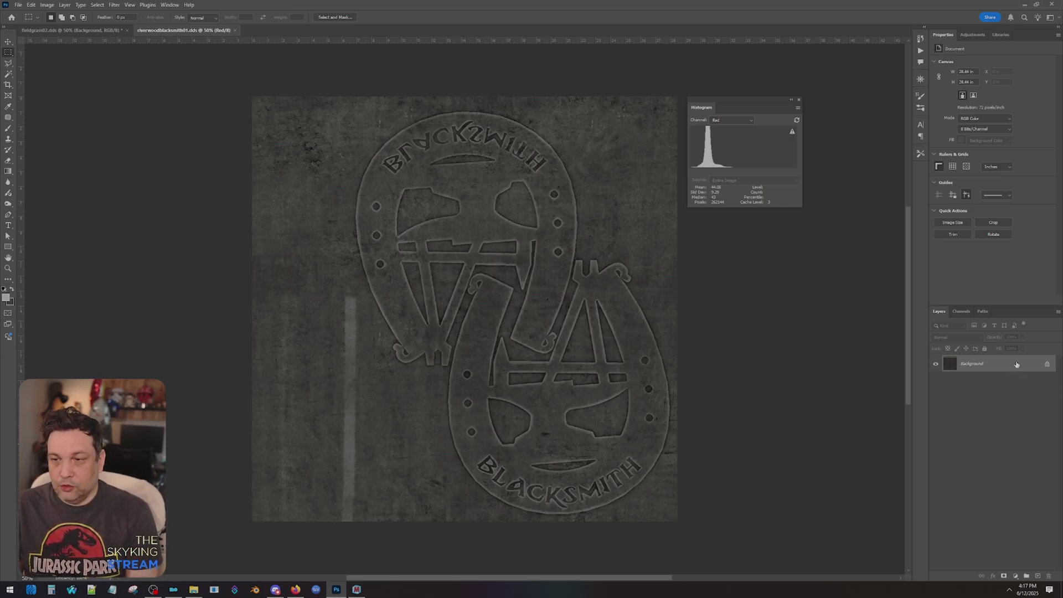
{"action": "double_click", "coordinate": [1016, 364]}
{"action": "key", "text": "Return"}
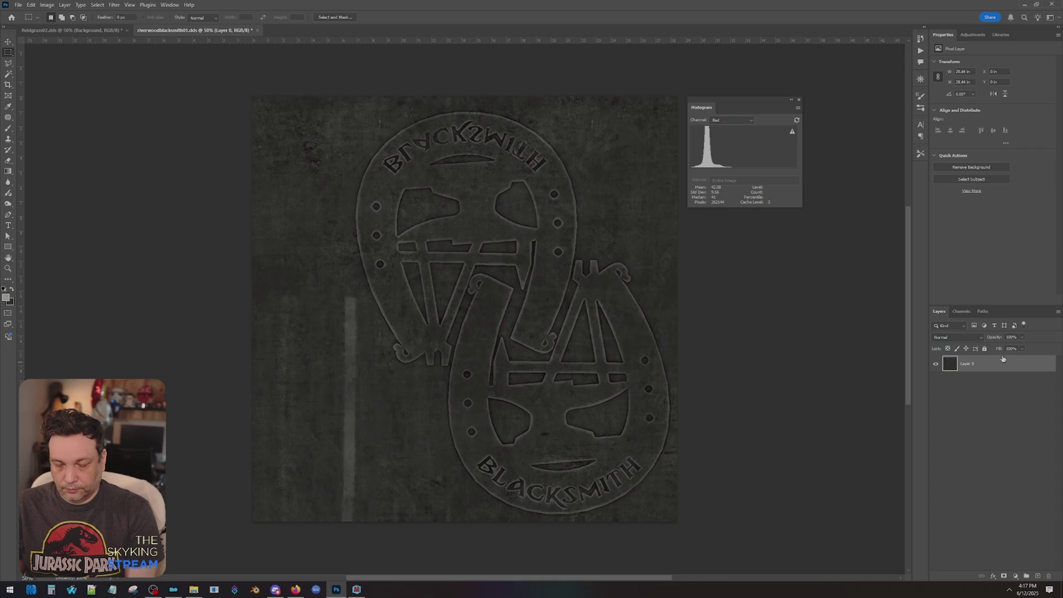
Brighten Layer 0 with Levels, setting the white input to 107
{"action": "key", "text": "ctrl+l"}
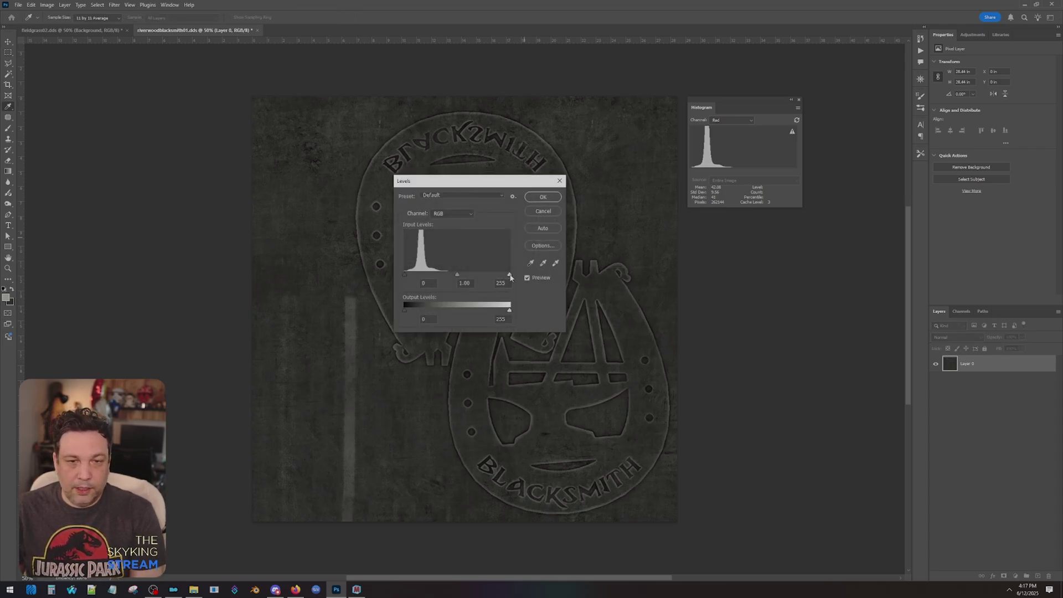
{"action": "left_click_drag", "start_coordinate": [509, 275], "coordinate": [448, 275]}
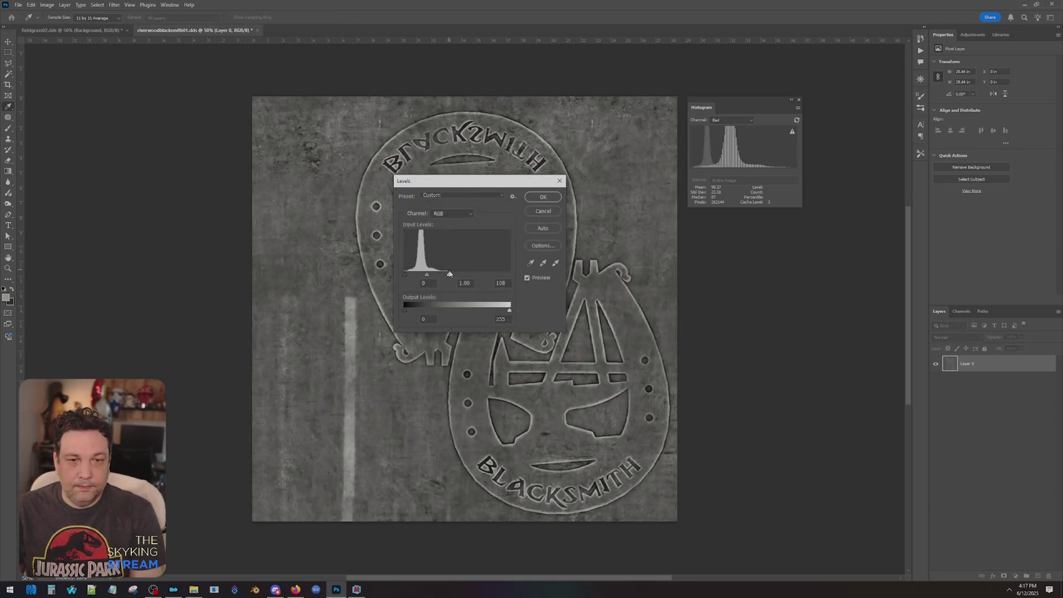
{"action": "left_click", "coordinate": [403, 274]}
{"action": "left_click", "coordinate": [544, 197]}
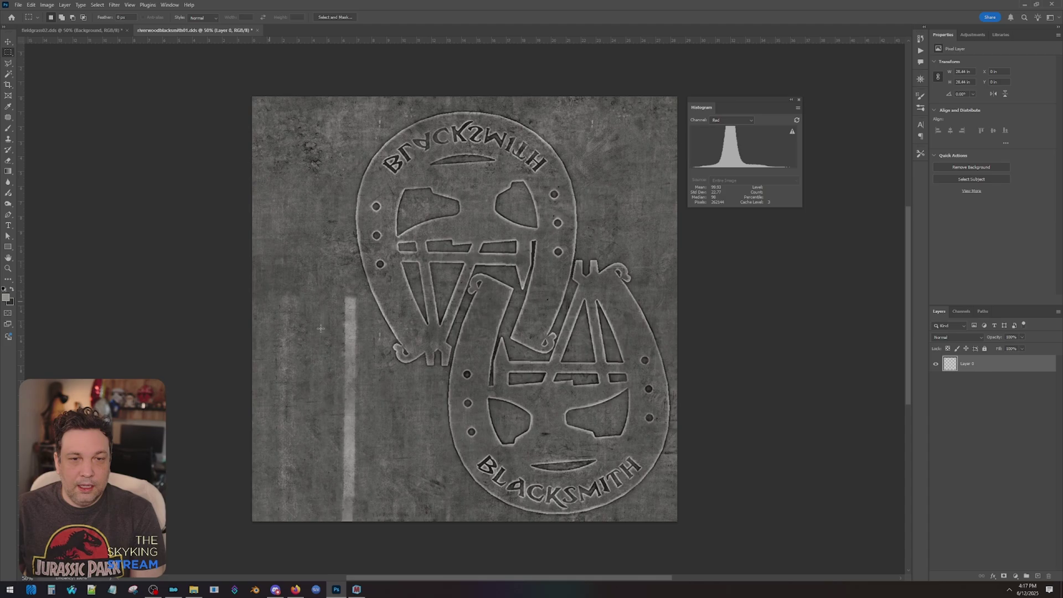
{"action": "key", "text": "m"}
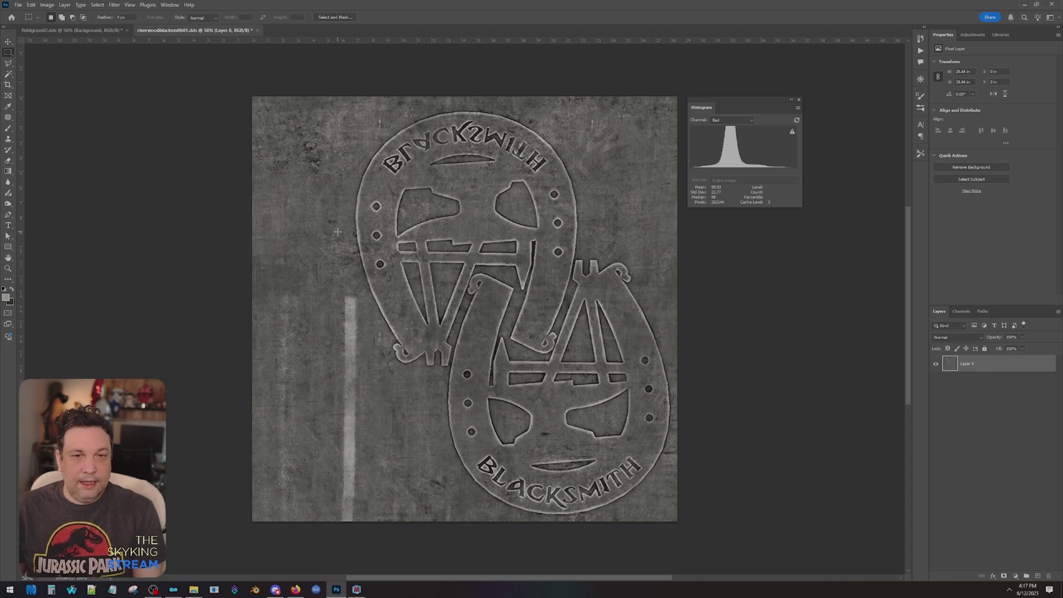
Apply a Curves adjustment that lowers the white output to 189 and raises the black output to 66
{"action": "left_click", "coordinate": [18, 5]}
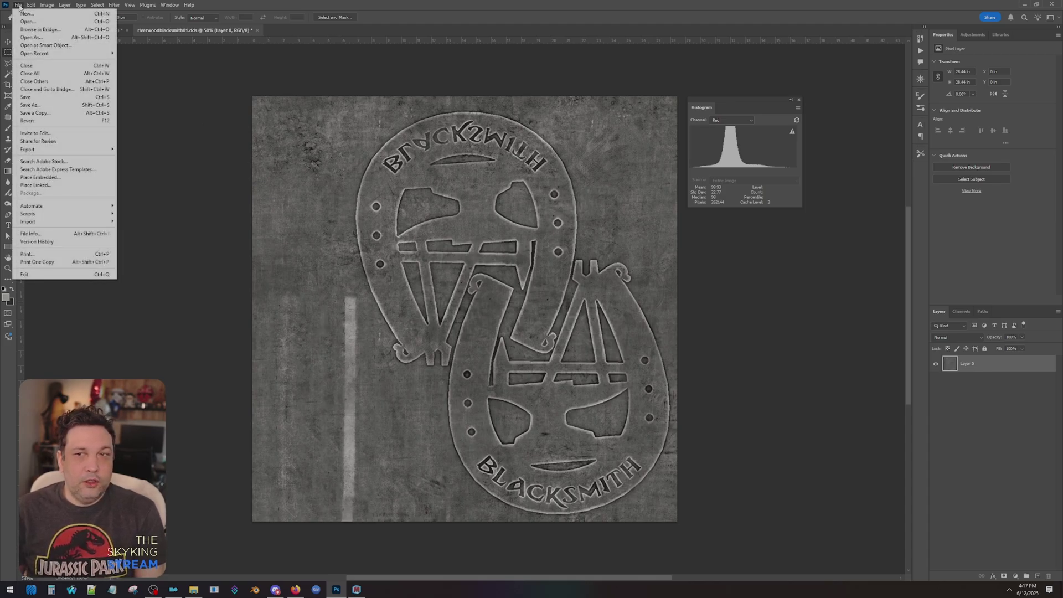
{"action": "left_click", "coordinate": [18, 5]}
{"action": "left_click", "coordinate": [47, 5]}
{"action": "mouse_move", "coordinate": [100, 26]}
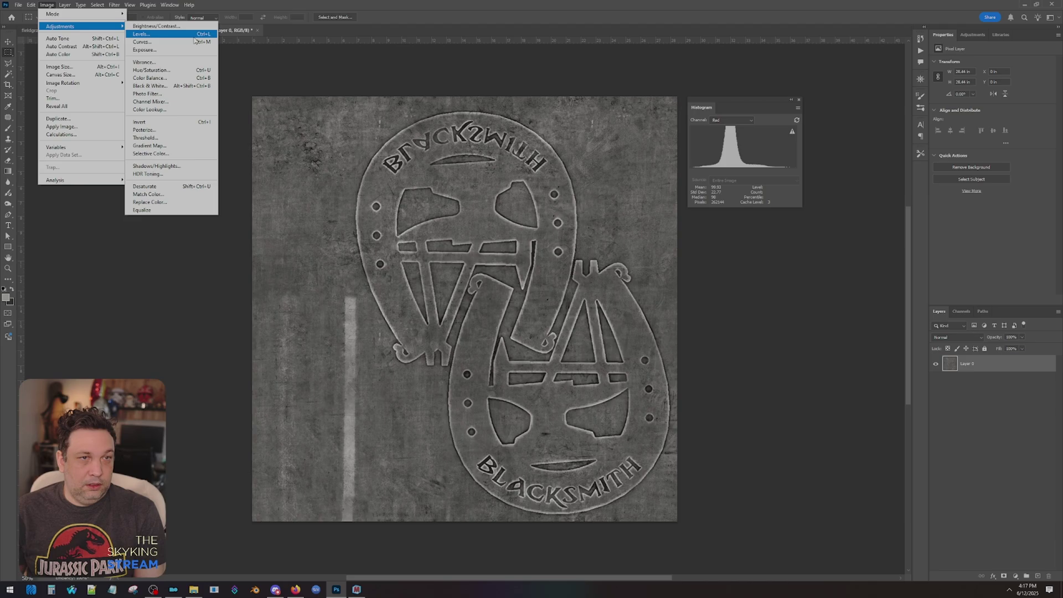
{"action": "left_click", "coordinate": [196, 42]}
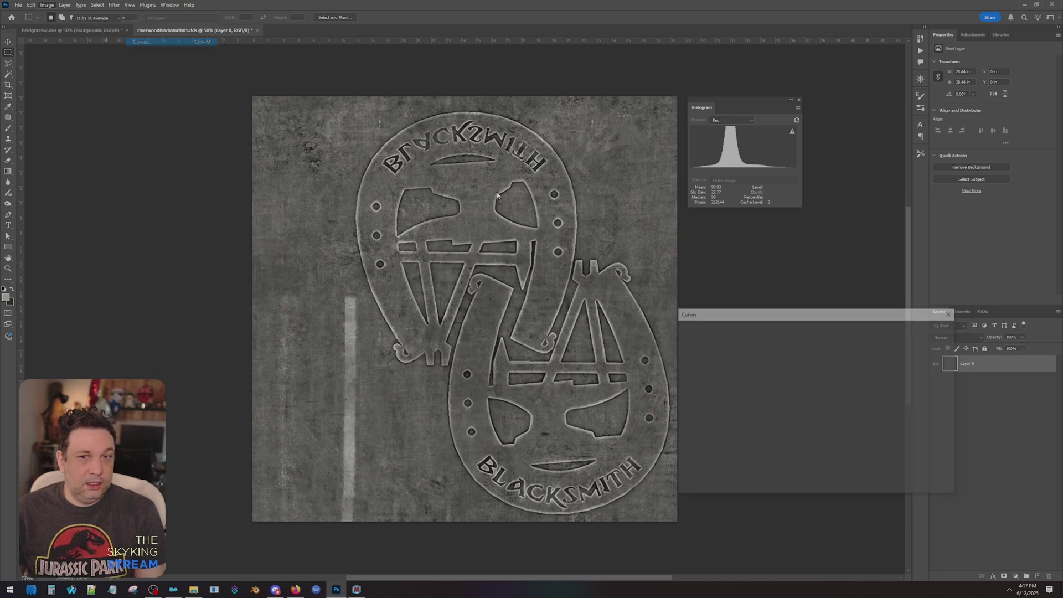
{"action": "left_click_drag", "start_coordinate": [824, 353], "coordinate": [834, 381]}
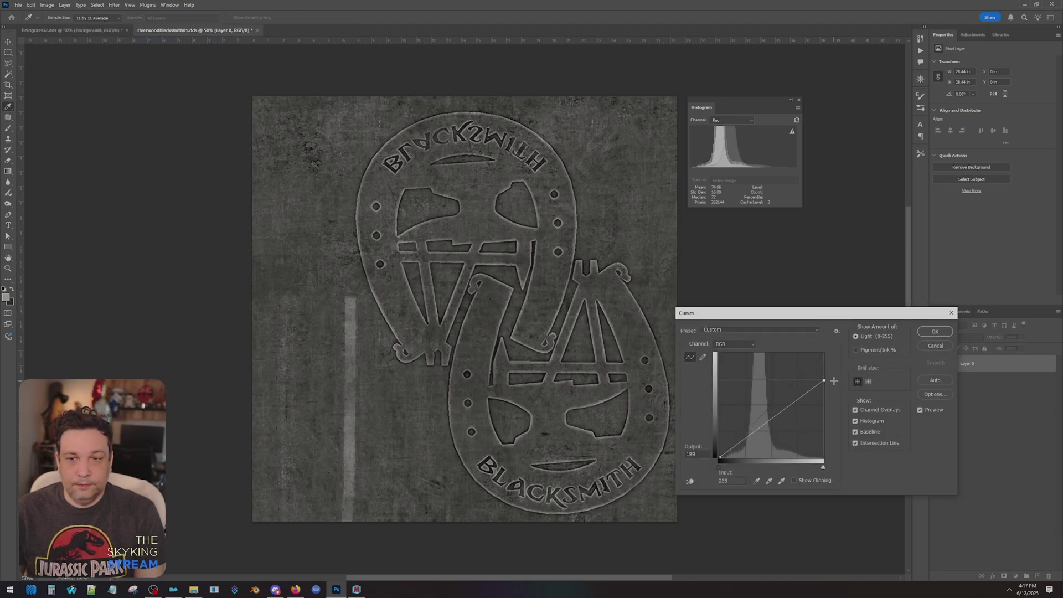
{"action": "left_click_drag", "start_coordinate": [720, 458], "coordinate": [699, 431]}
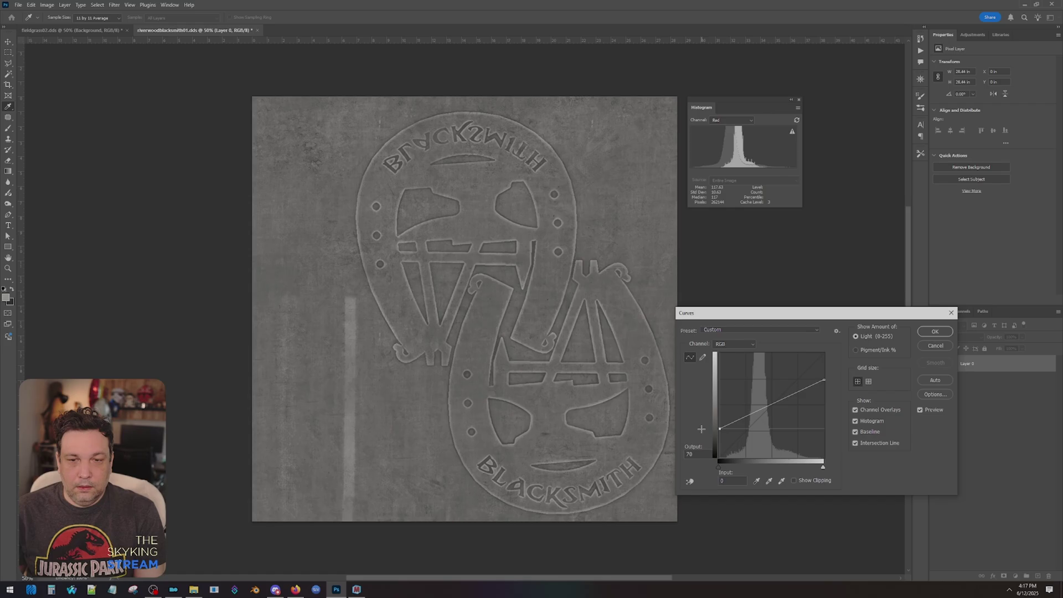
{"action": "left_click", "coordinate": [928, 333]}
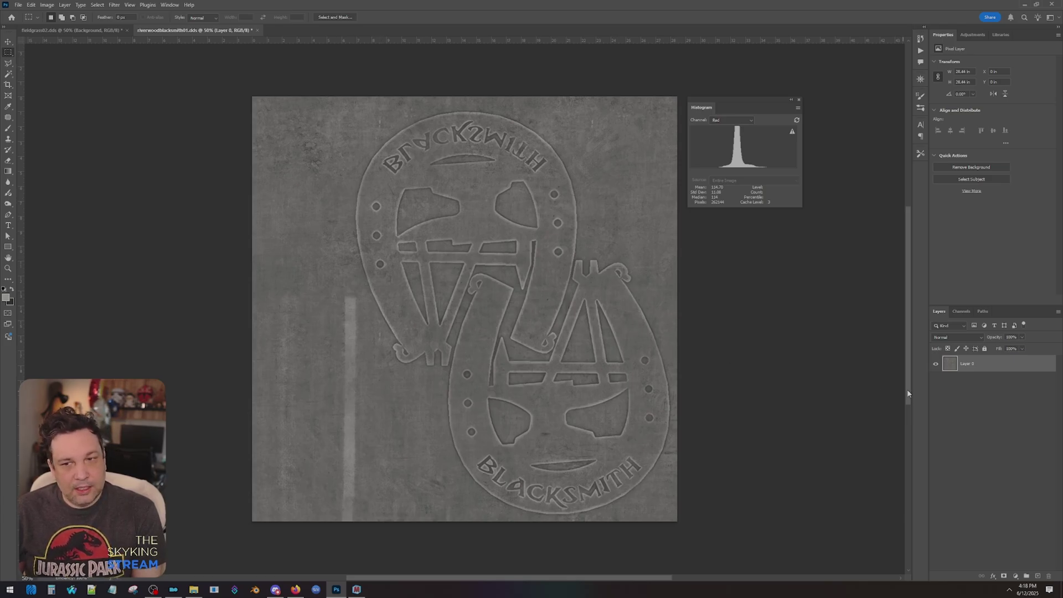
{"action": "left_click", "coordinate": [8, 129]}
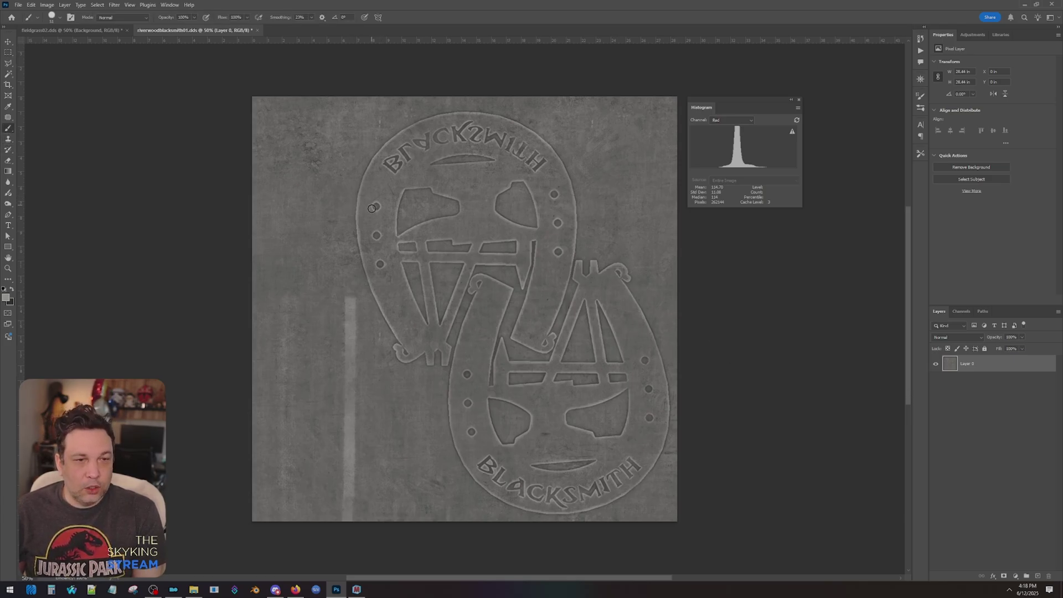
{"action": "left_click", "coordinate": [12, 289]}
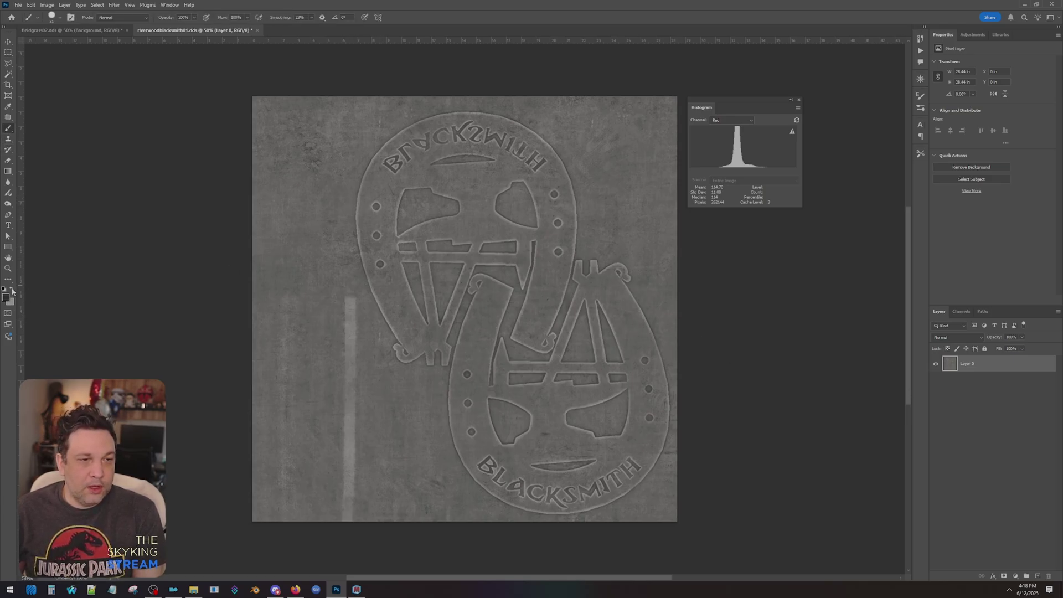
{"action": "left_click", "coordinate": [375, 207]}
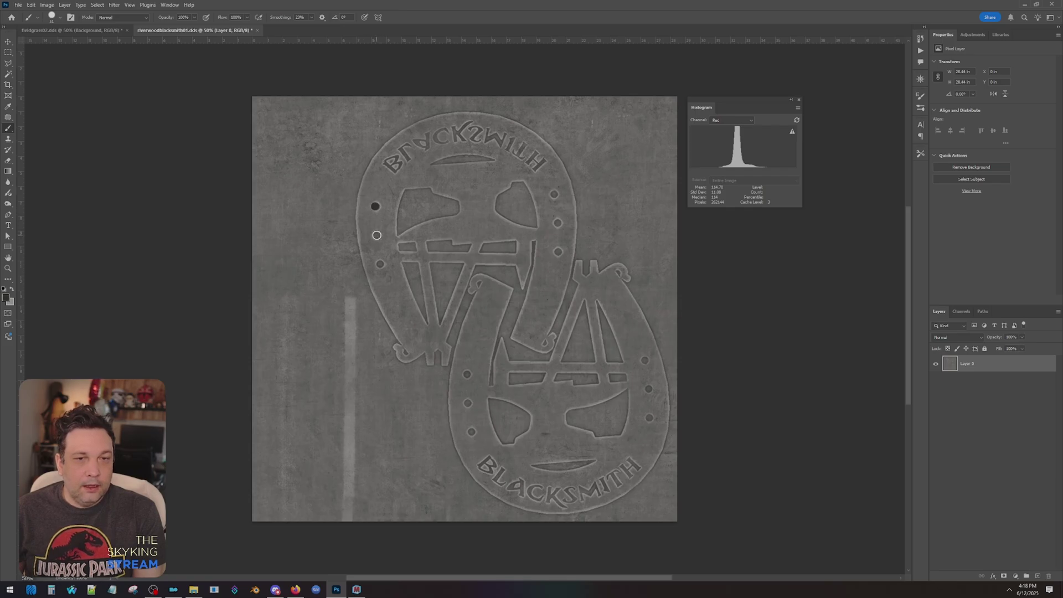
{"action": "left_click", "coordinate": [377, 235]}
{"action": "left_click", "coordinate": [380, 264]}
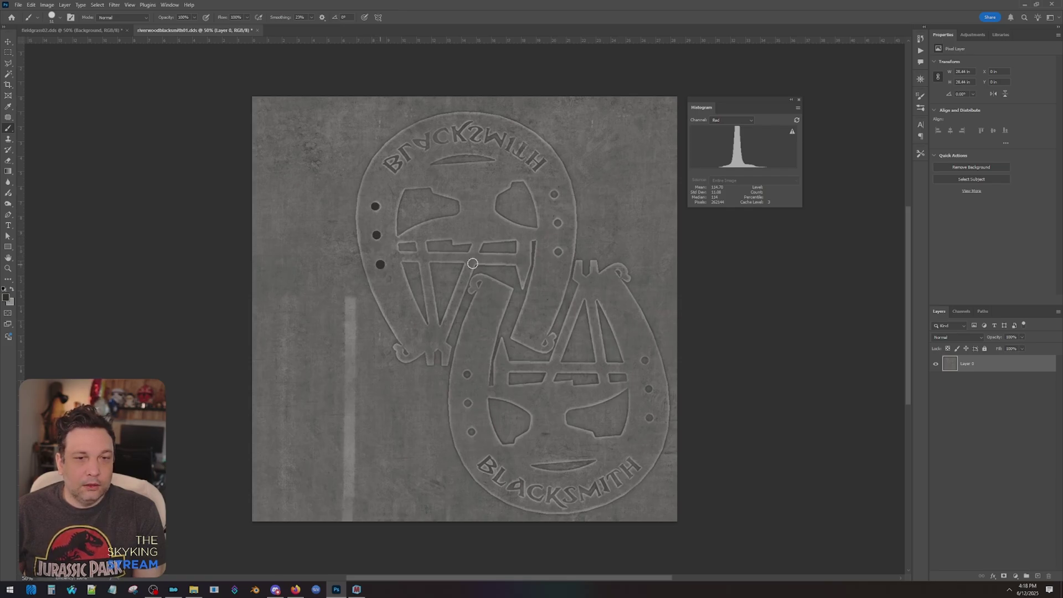
{"action": "left_click", "coordinate": [558, 252]}
{"action": "left_click", "coordinate": [557, 222]}
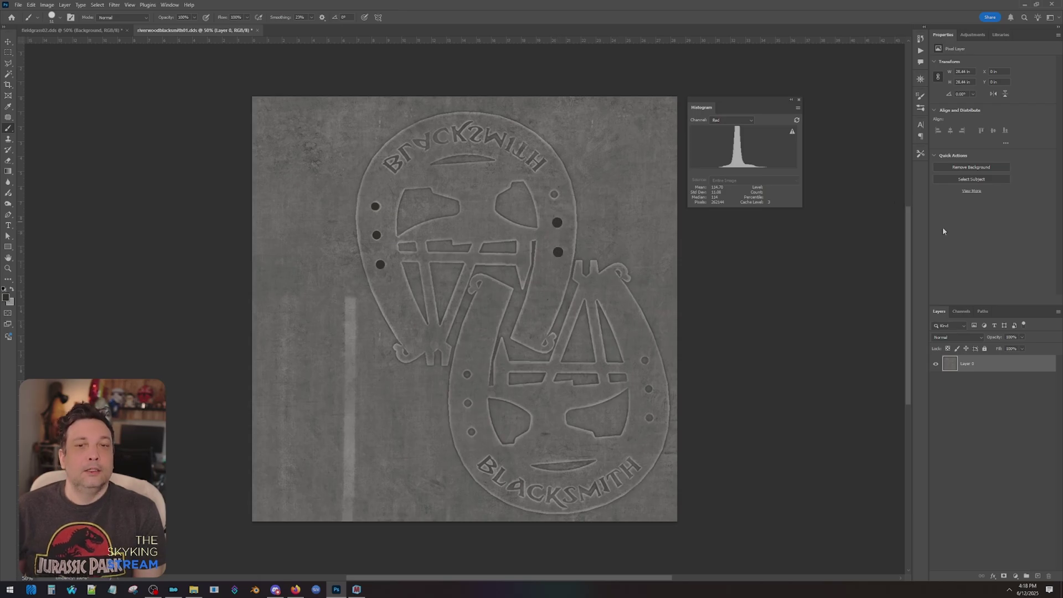
{"action": "key", "text": "ctrl+z"}
{"action": "key", "text": "ctrl+z"}
{"action": "key", "text": "ctrl+z"}
{"action": "key", "text": "ctrl+z"}
{"action": "key", "text": "ctrl+z"}
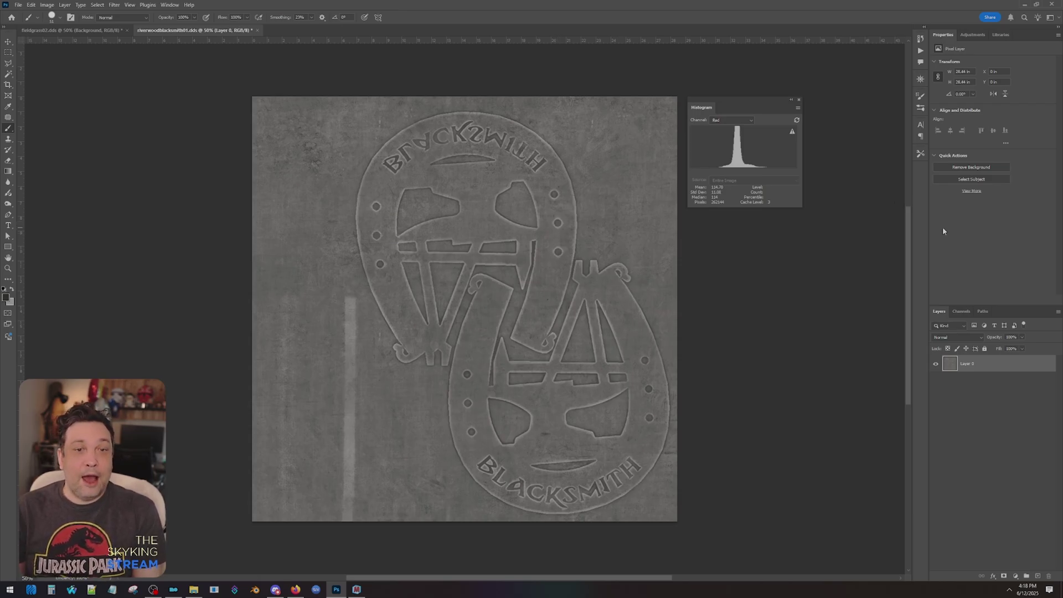
Save a PNG copy of the sign texture to the Desktop, then switch to Materialize
{"action": "left_click", "coordinate": [19, 5]}
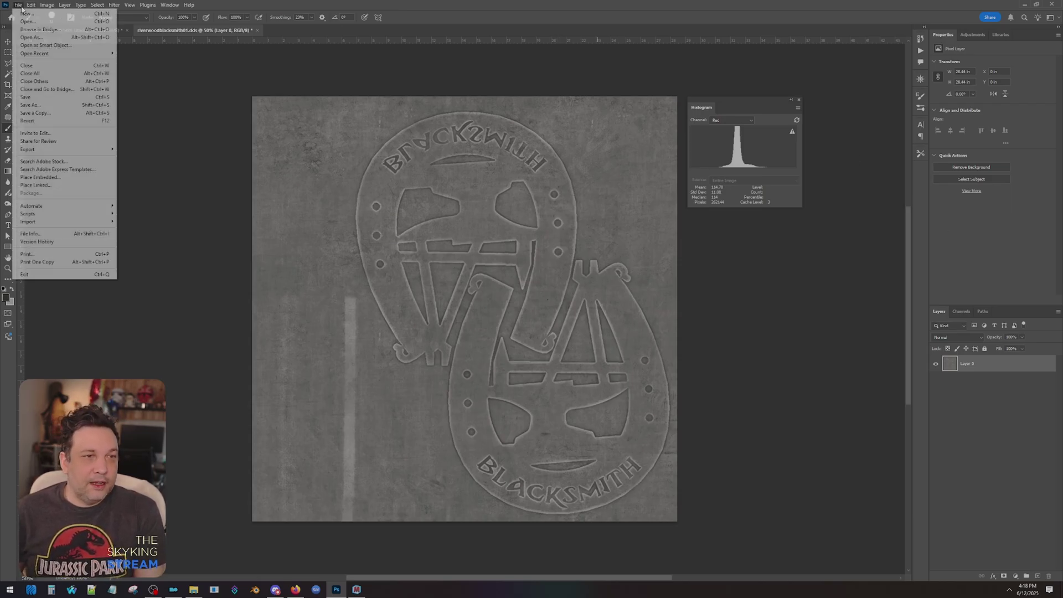
{"action": "left_click", "coordinate": [50, 114]}
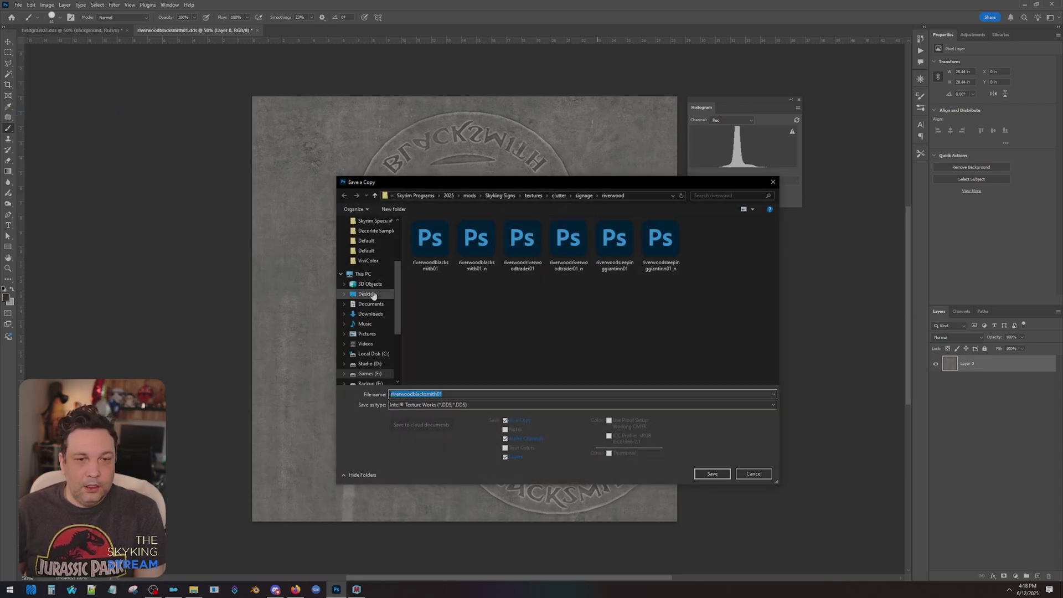
{"action": "left_click", "coordinate": [367, 293]}
{"action": "left_click", "coordinate": [485, 405]}
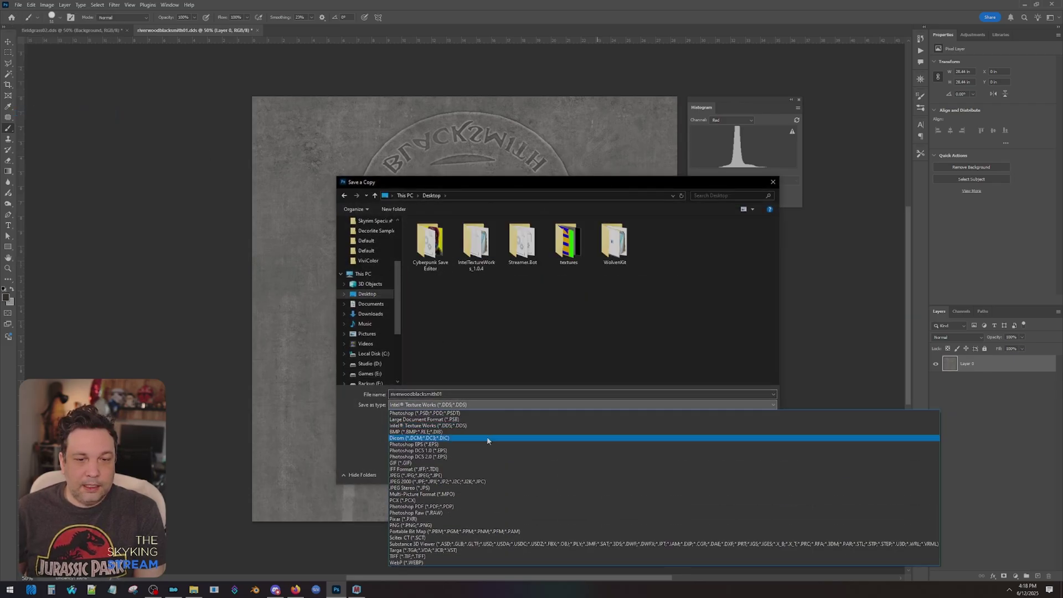
{"action": "left_click", "coordinate": [469, 516]}
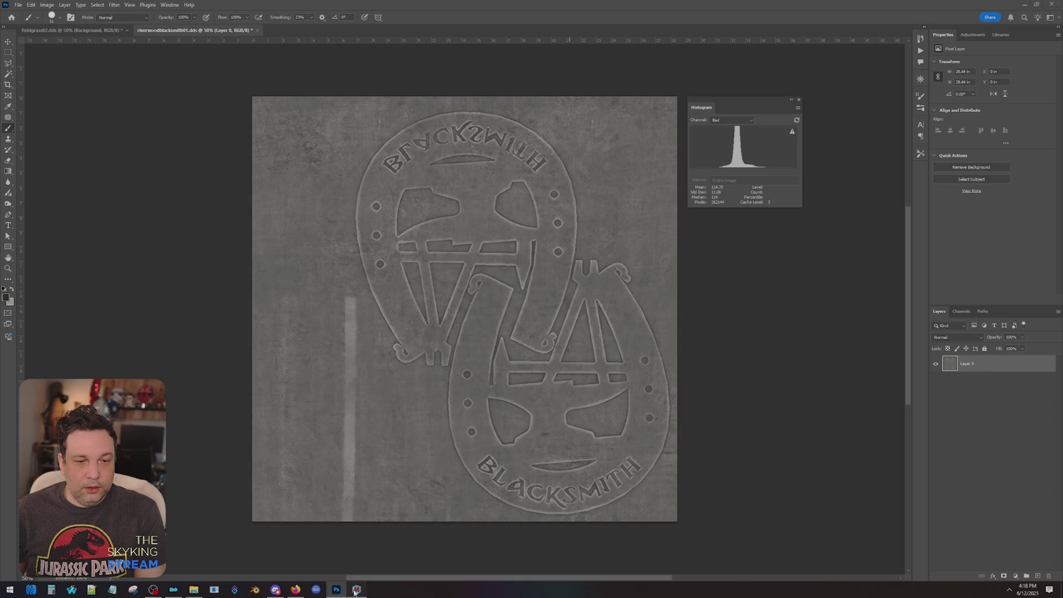
{"action": "left_click", "coordinate": [356, 589]}
Load riverwoodblacksmith01.png as the diffuse map and generate a height map with final contrast 1.5
{"action": "left_click", "coordinate": [92, 76]}
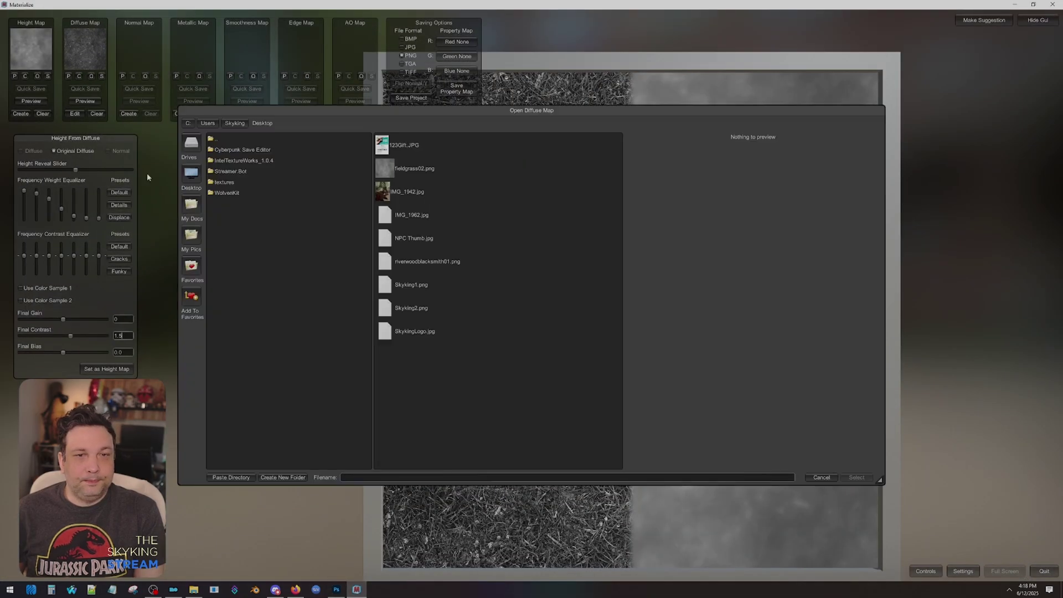
{"action": "double_click", "coordinate": [423, 260]}
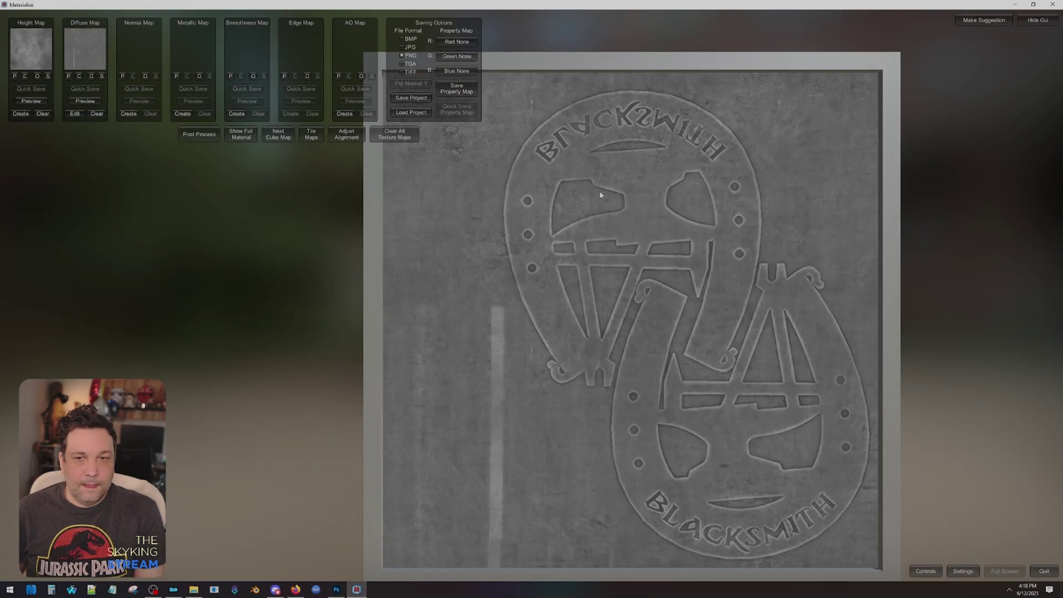
{"action": "left_click", "coordinate": [26, 114]}
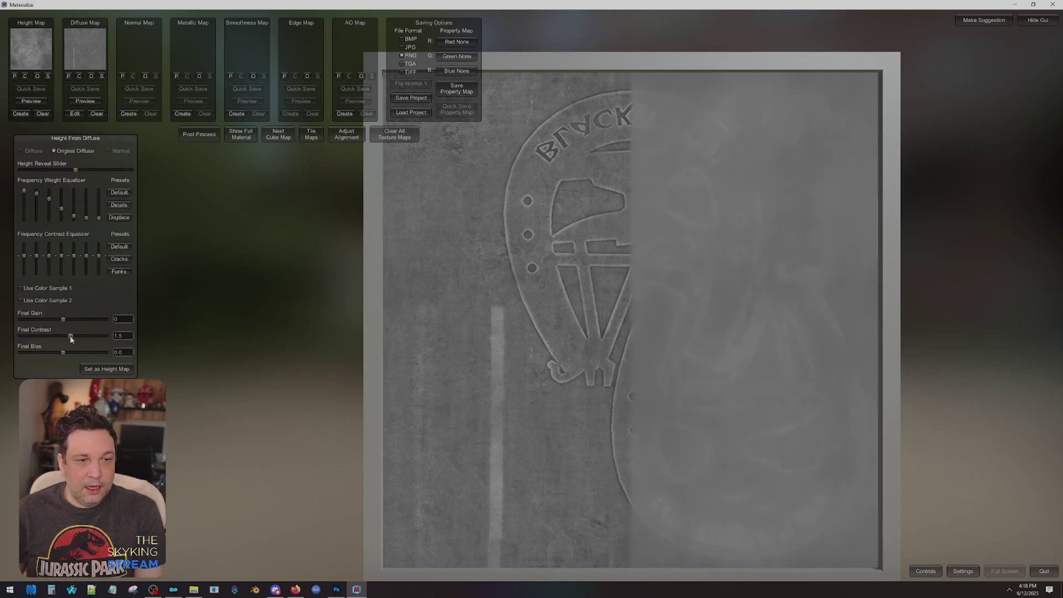
{"action": "left_click_drag", "start_coordinate": [70, 336], "coordinate": [73, 336]}
{"action": "left_click", "coordinate": [123, 337]}
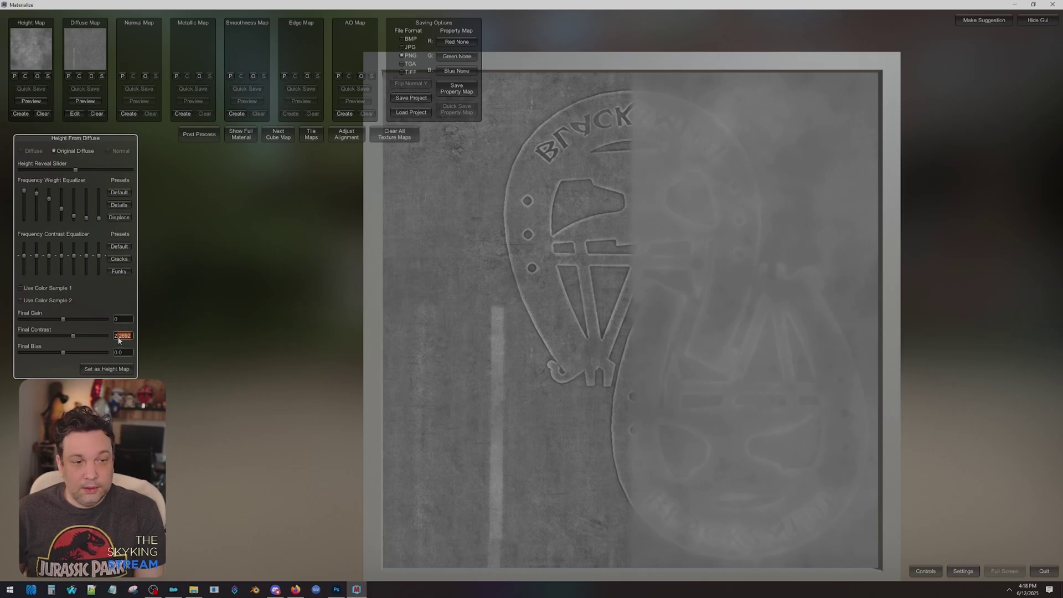
{"action": "key", "text": "BackSpace"}
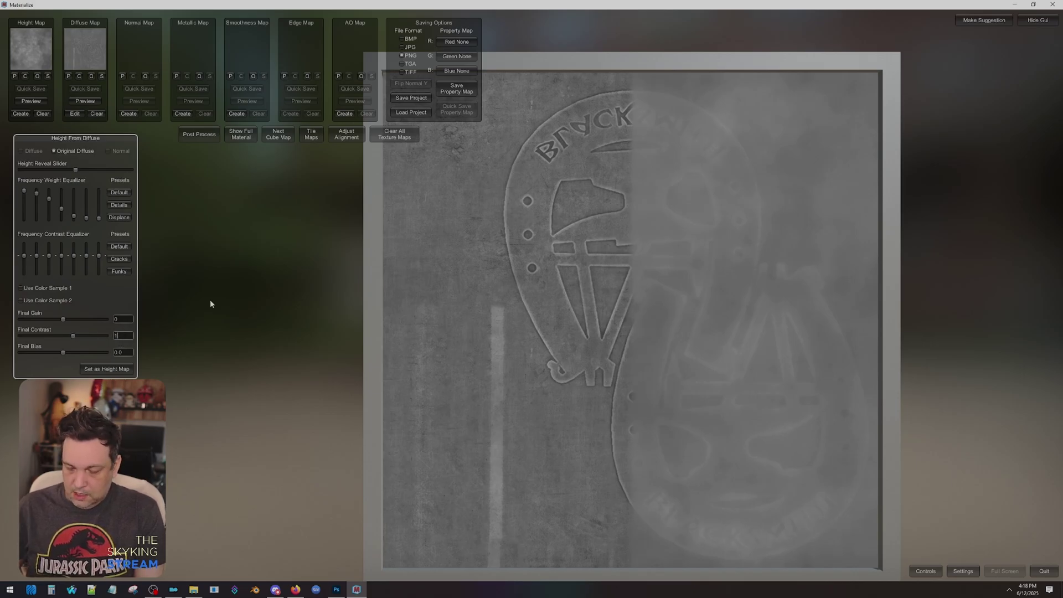
{"action": "type", "text": ".5"}
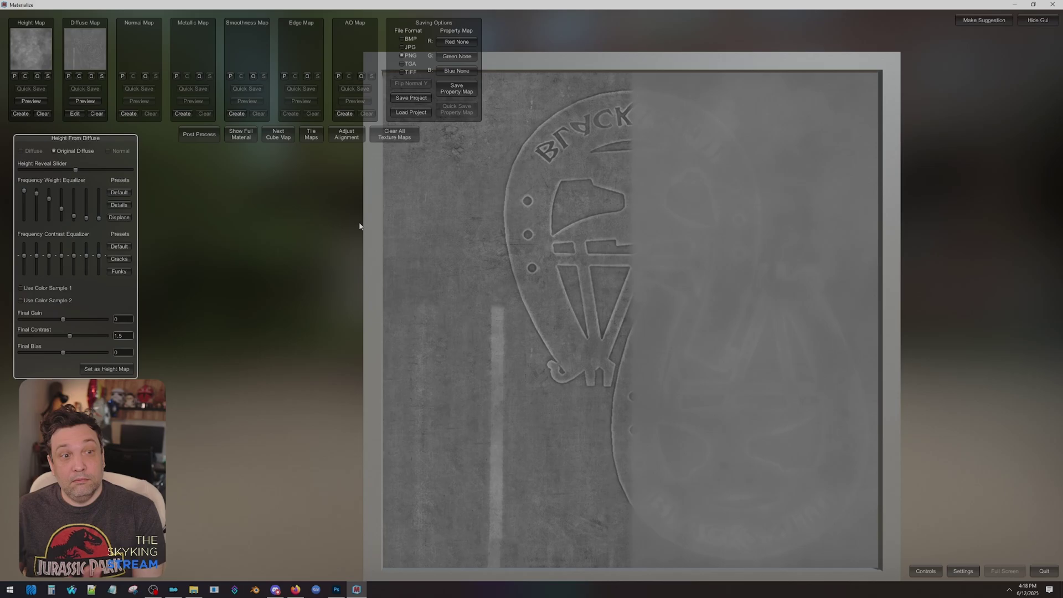
{"action": "left_click", "coordinate": [107, 370]}
Save the height map over riverwoodblacksmith01.png on the Desktop
{"action": "left_click", "coordinate": [48, 76]}
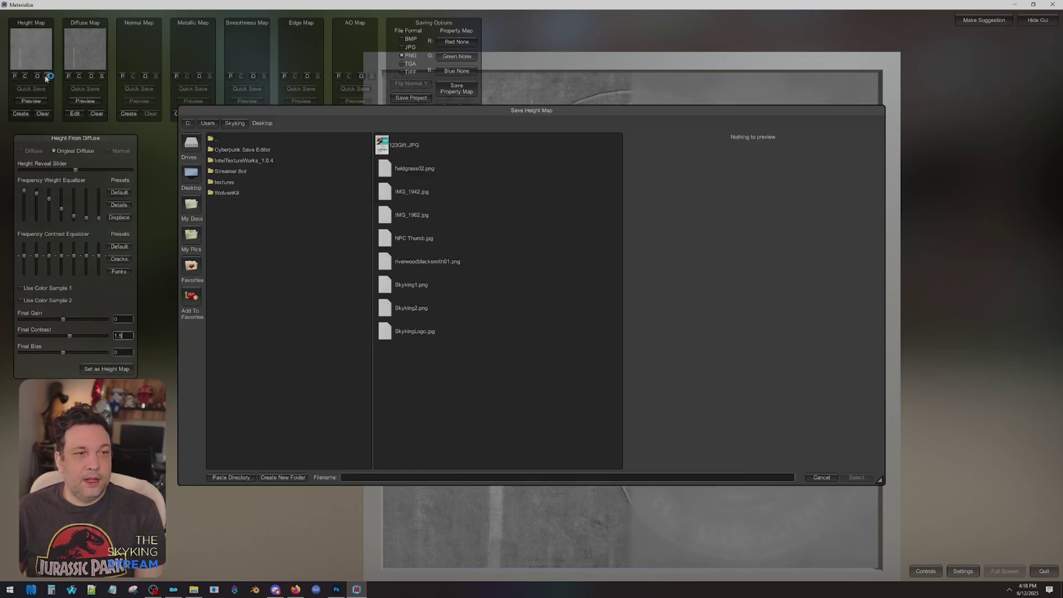
{"action": "left_click", "coordinate": [466, 260]}
{"action": "double_click", "coordinate": [453, 264]}
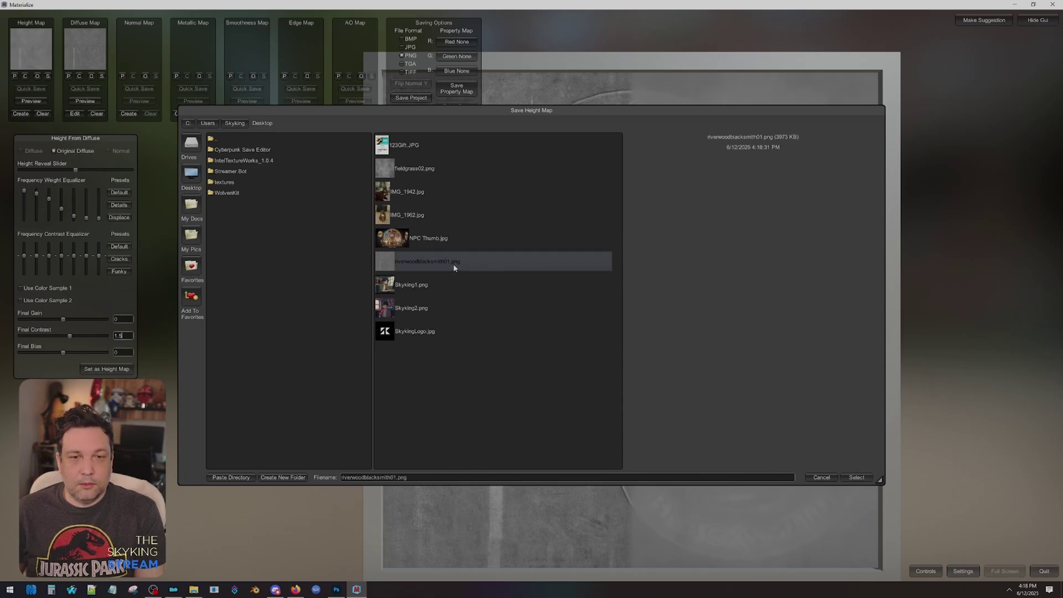
Back in Photoshop, place the riverwoodblacksmith01 height map on the canvas and rasterize its layer
{"action": "left_click", "coordinate": [1015, 5]}
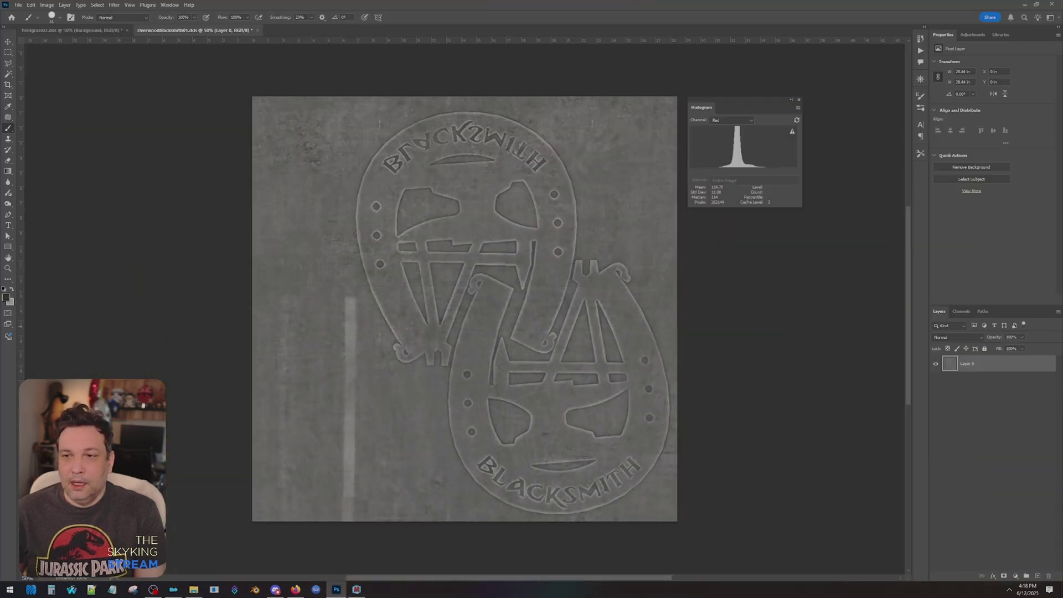
{"action": "left_click", "coordinate": [193, 589]}
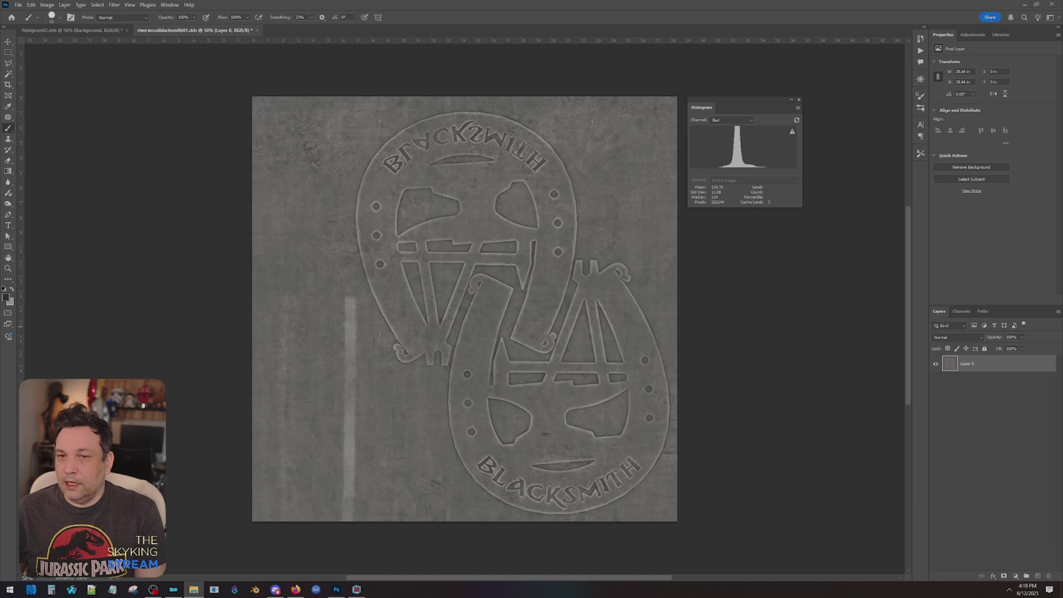
{"action": "left_click_drag", "start_coordinate": [363, 252], "coordinate": [354, 262]}
{"action": "key", "text": "Return"}
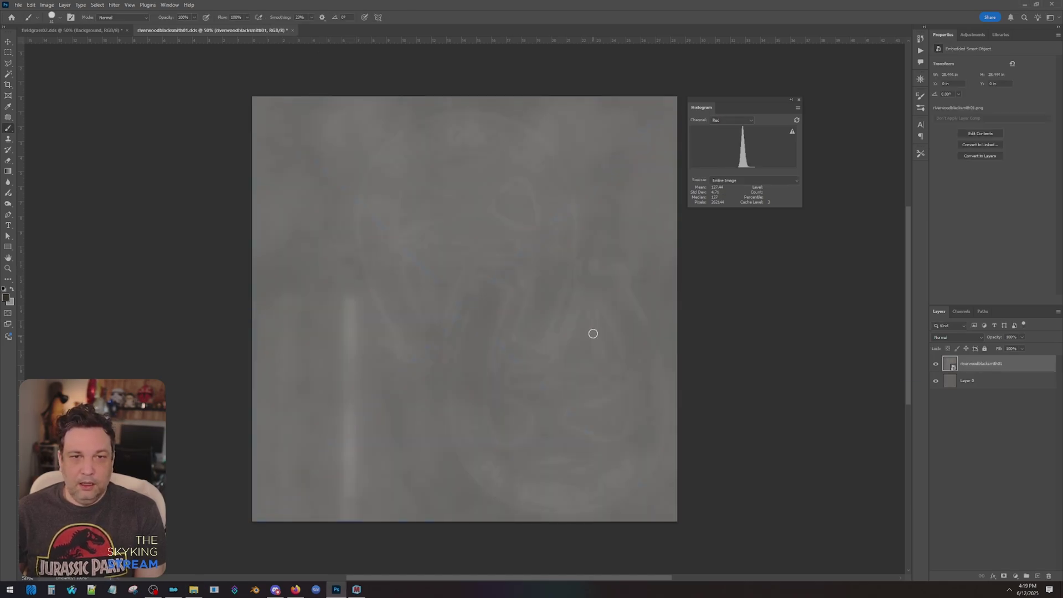
{"action": "right_click", "coordinate": [1016, 360]}
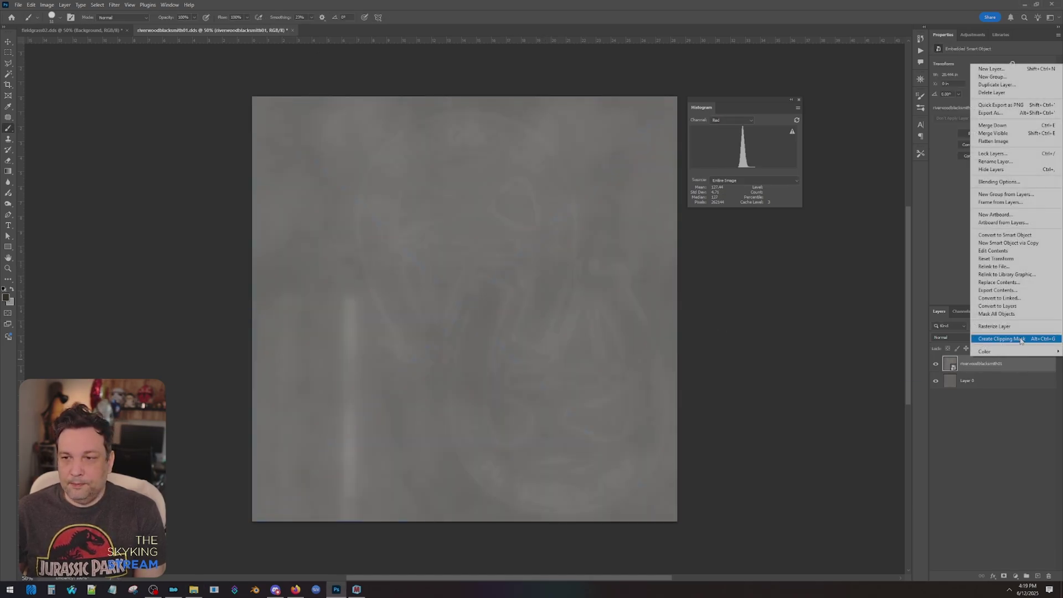
{"action": "left_click", "coordinate": [991, 334]}
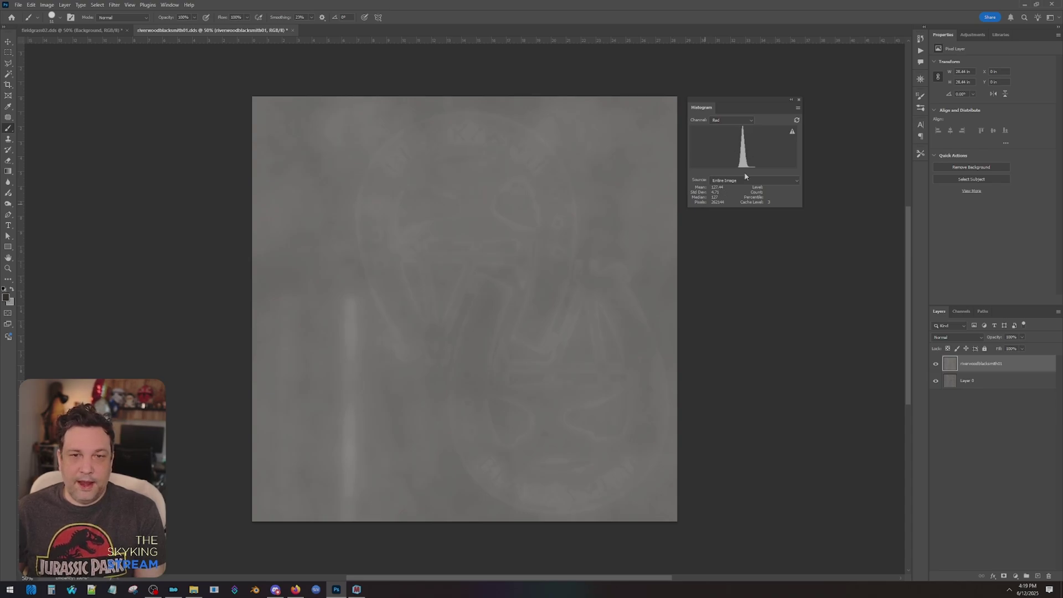
Copy the height map into the Alpha 1 channel, hiding its layer, and clear the selection
{"action": "key", "text": "ctrl+a"}
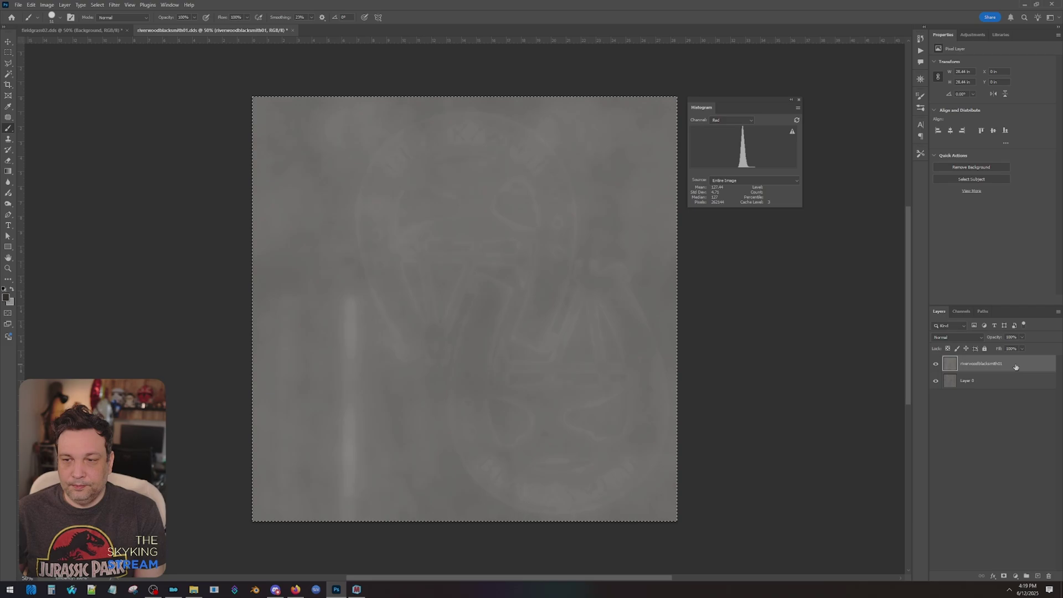
{"action": "left_click", "coordinate": [936, 364]}
{"action": "left_click", "coordinate": [968, 384]}
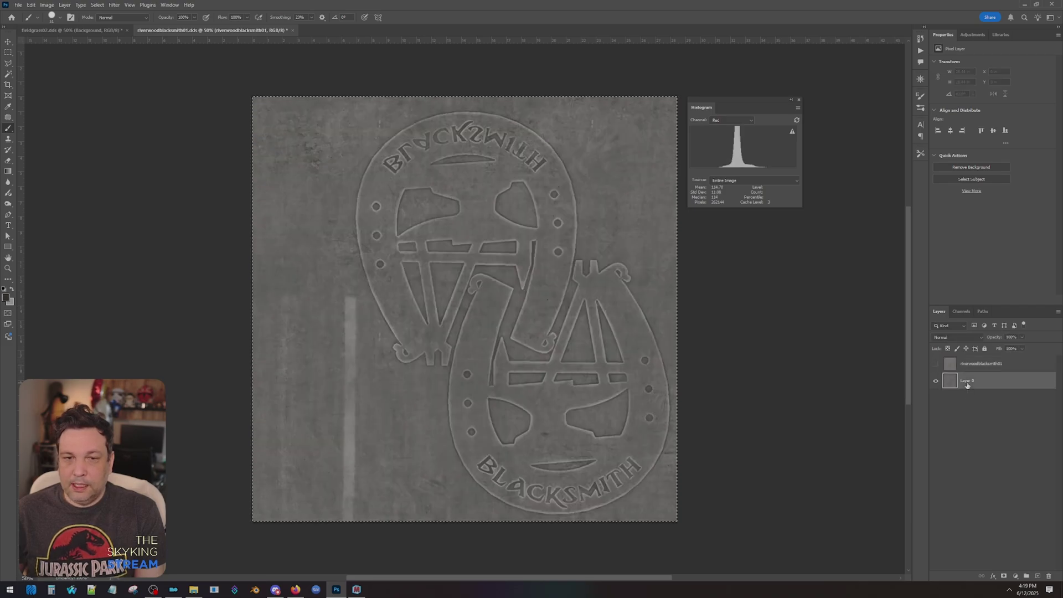
{"action": "left_click", "coordinate": [962, 311]}
{"action": "left_click", "coordinate": [954, 388]}
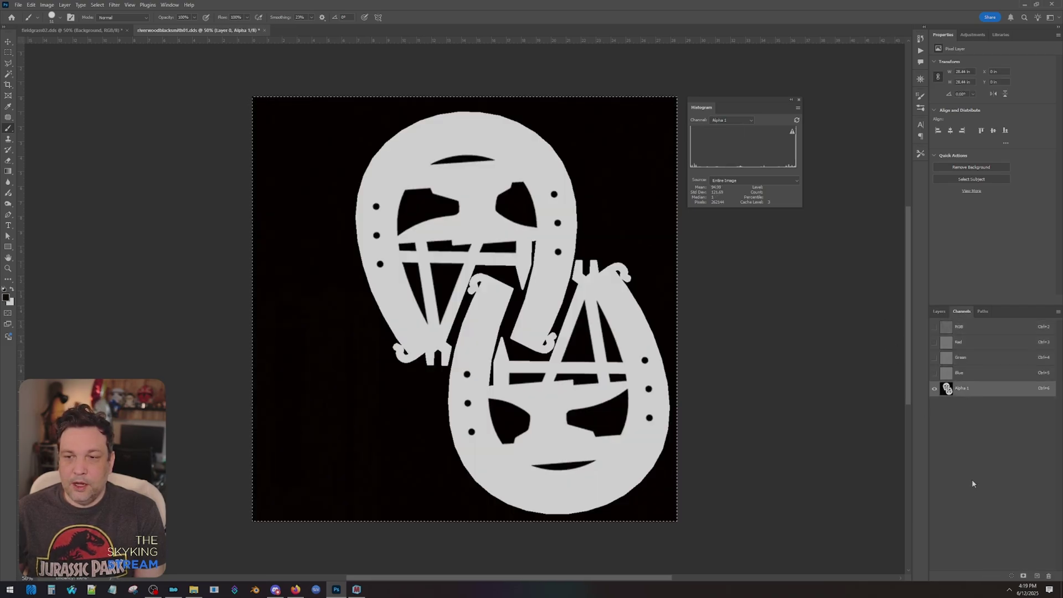
{"action": "key", "text": "ctrl+v"}
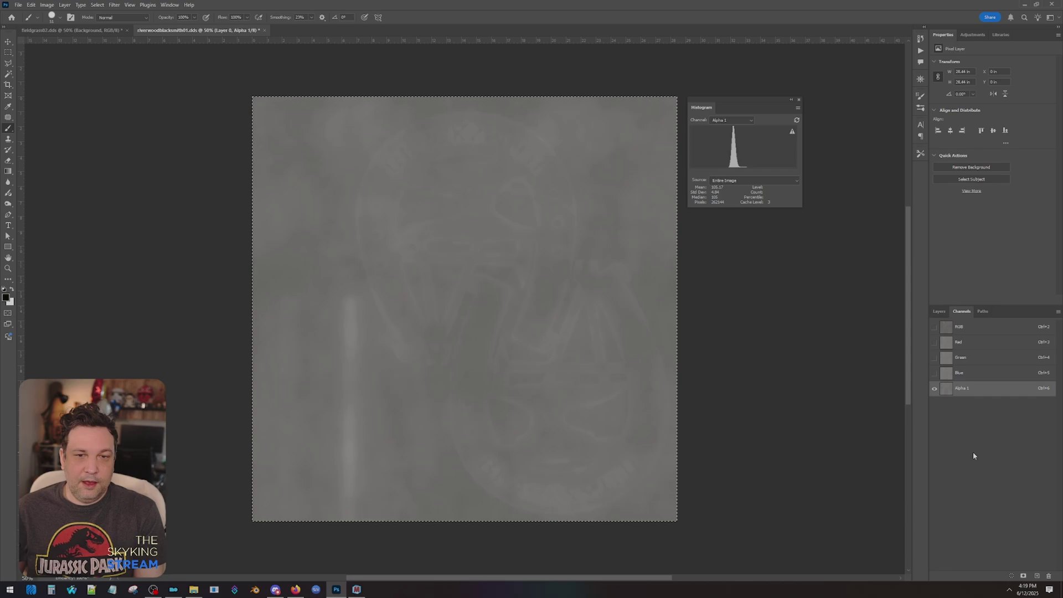
{"action": "key", "text": "ctrl+d"}
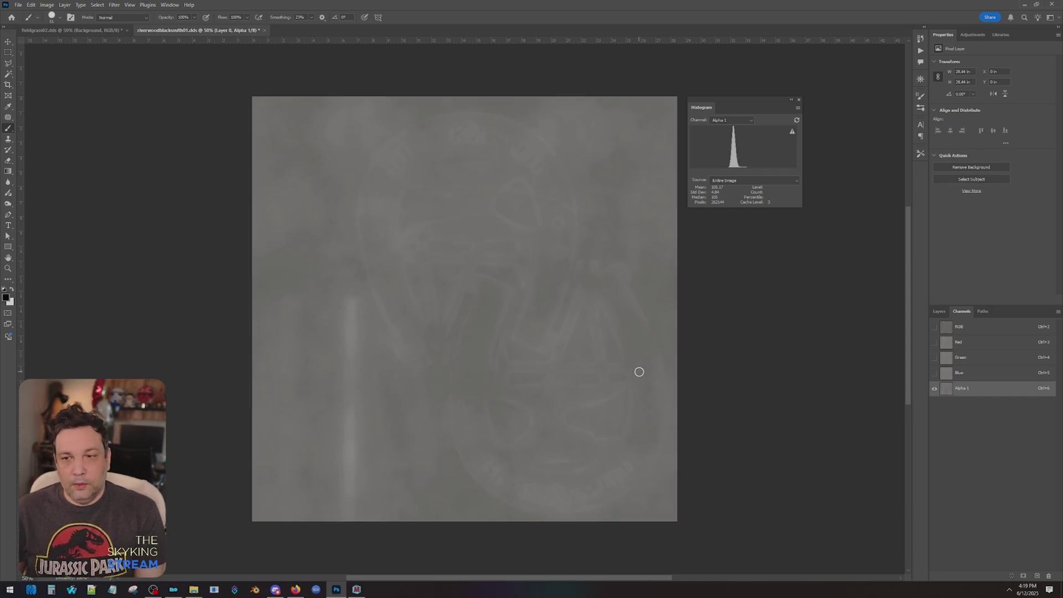
View the Red, Green and Blue channels individually, then swap the foreground and background colours
{"action": "left_click", "coordinate": [968, 343]}
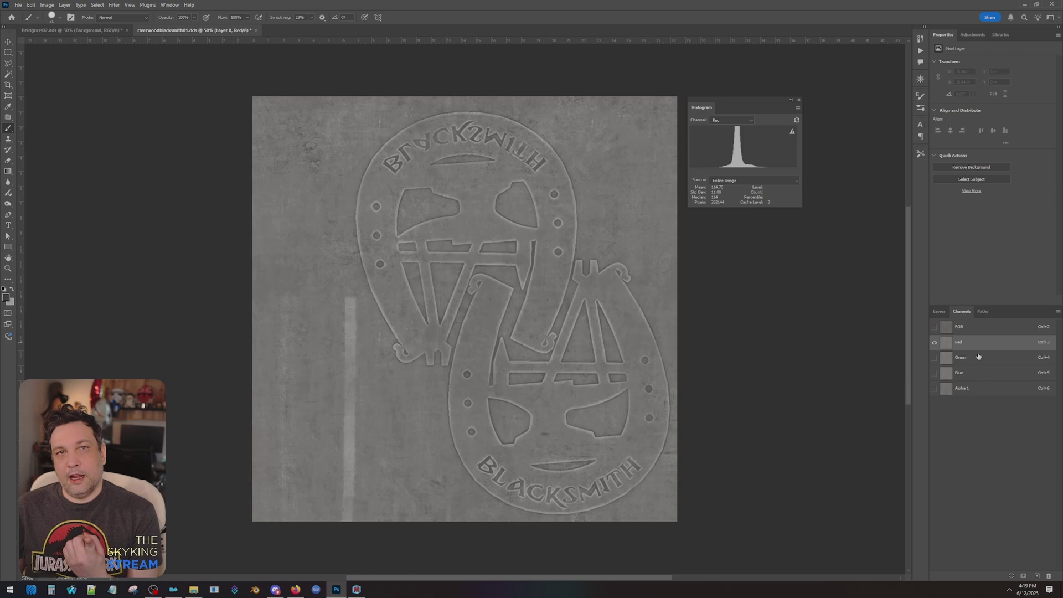
{"action": "left_click", "coordinate": [980, 360]}
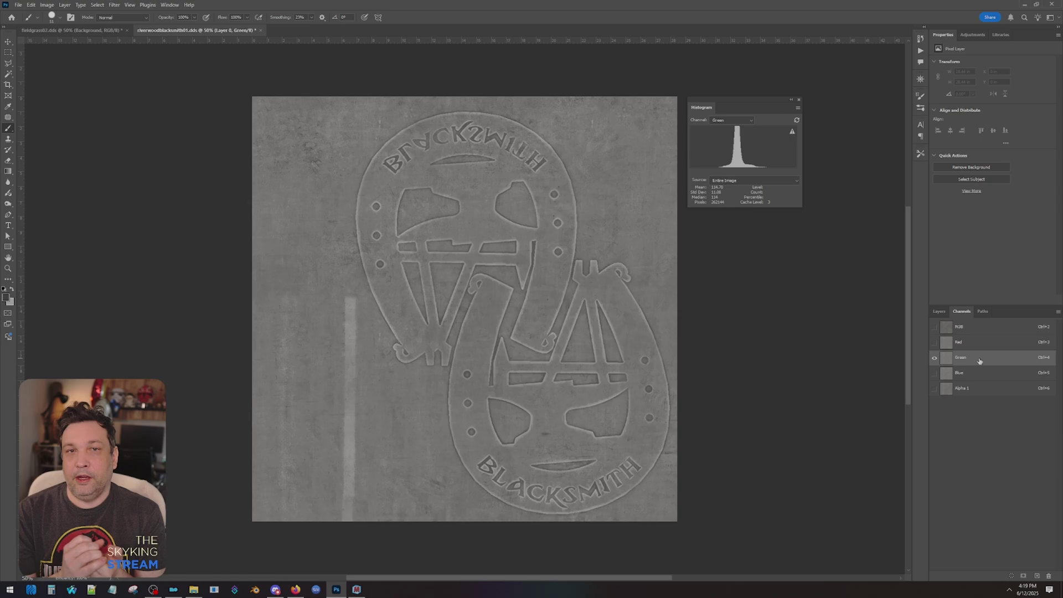
{"action": "left_click", "coordinate": [973, 374]}
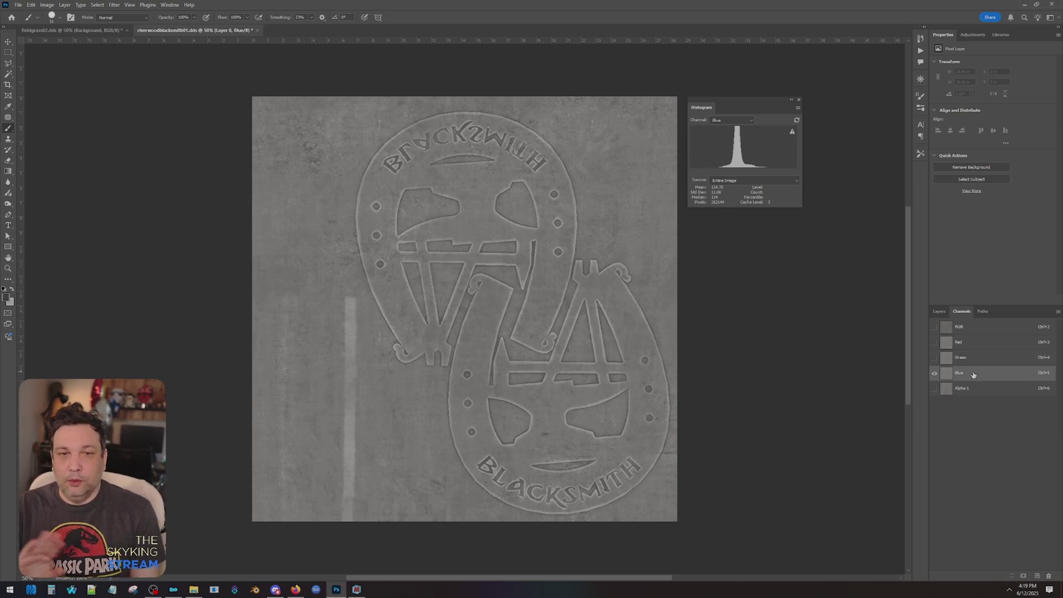
{"action": "left_click", "coordinate": [11, 292]}
Fill the Blue channel with the flat grey foreground colour and check its 175 value
{"action": "key", "text": "i"}
{"action": "key", "text": "shift+BackSpace"}
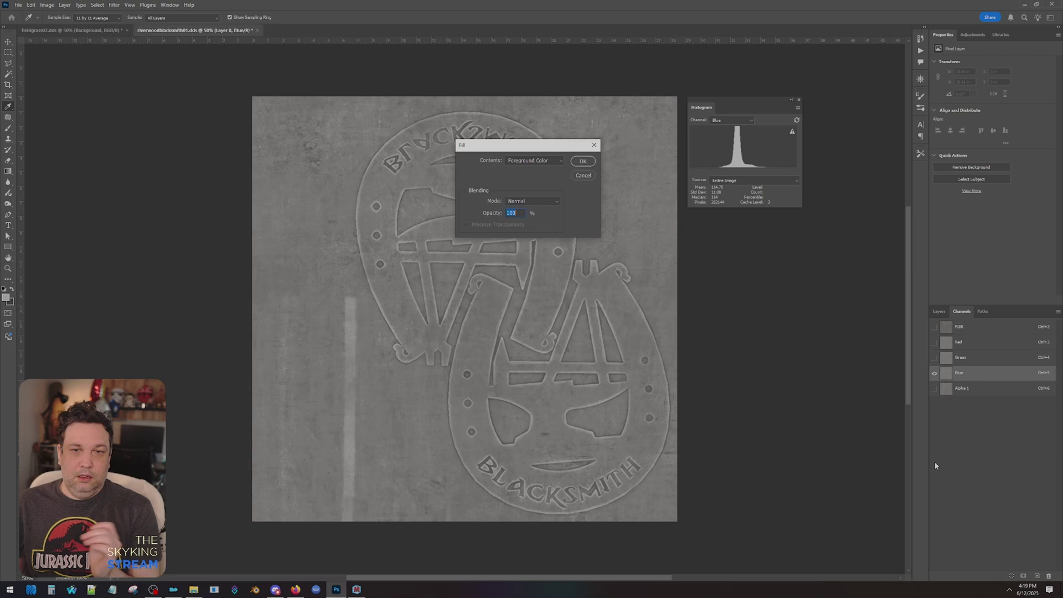
{"action": "key", "text": "Return"}
{"action": "key", "text": "b"}
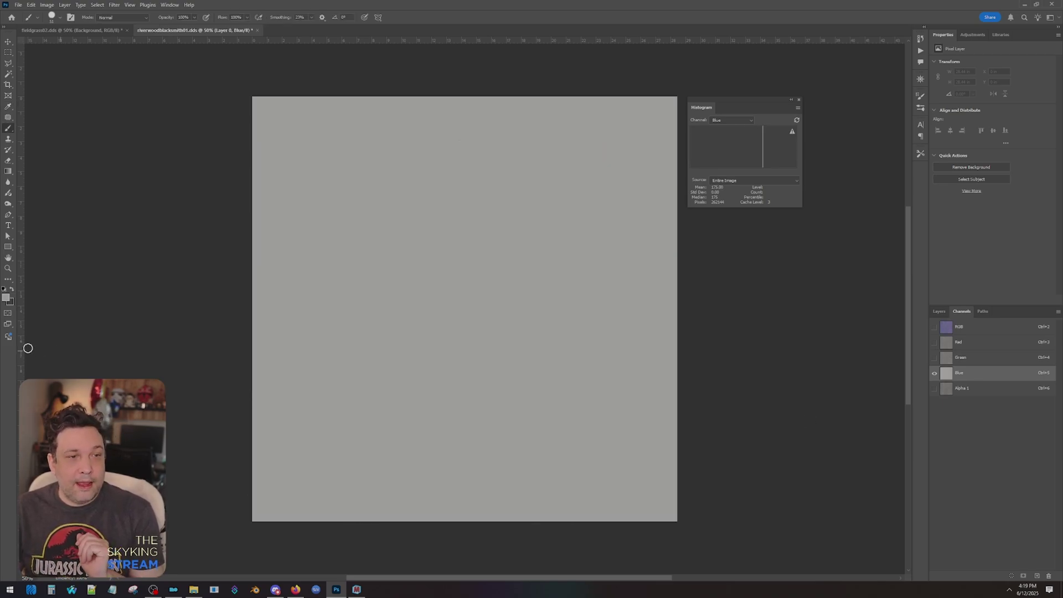
{"action": "left_click", "coordinate": [7, 298]}
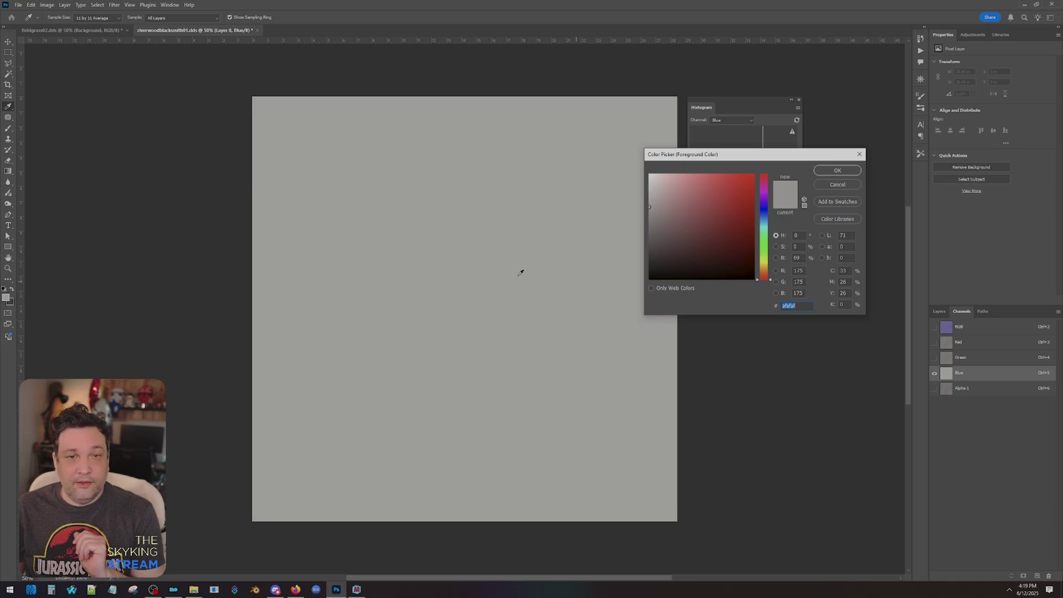
{"action": "left_click", "coordinate": [845, 185]}
Undo the flat fill, then fill a rectangle near the Blue channel's top-right corner with flat grey
{"action": "key", "text": "b"}
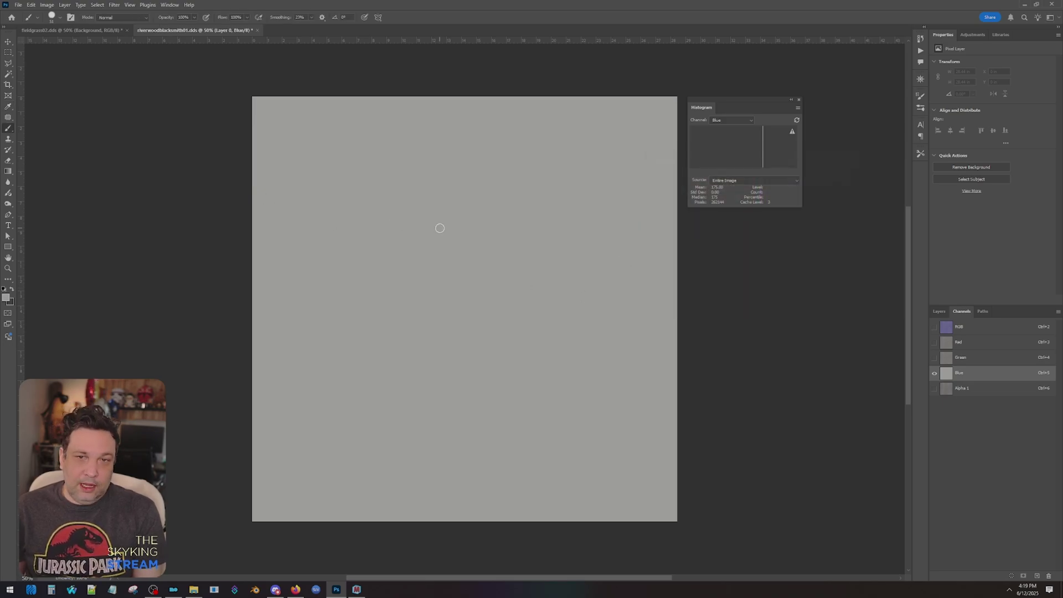
{"action": "key", "text": "ctrl+z"}
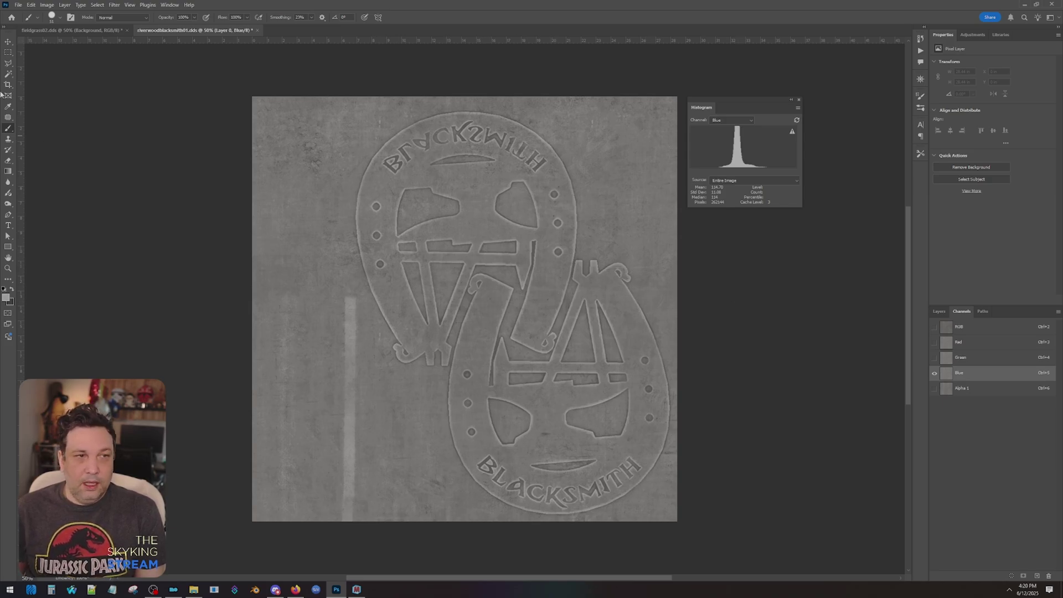
{"action": "key", "text": "m"}
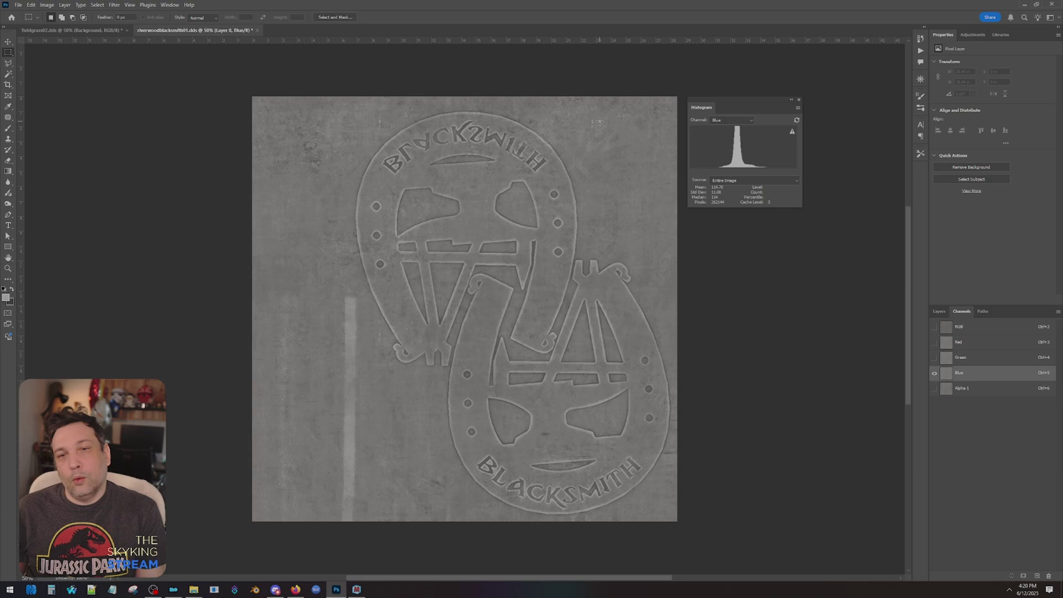
{"action": "left_click_drag", "start_coordinate": [600, 121], "coordinate": [658, 201]}
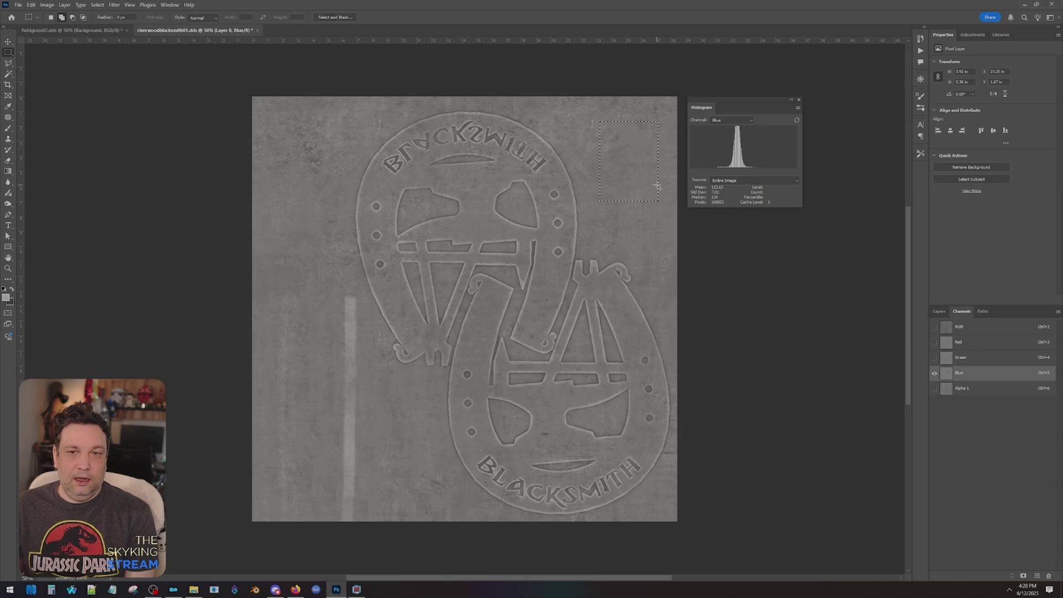
{"action": "key", "text": "shift+BackSpace"}
{"action": "key", "text": "Return"}
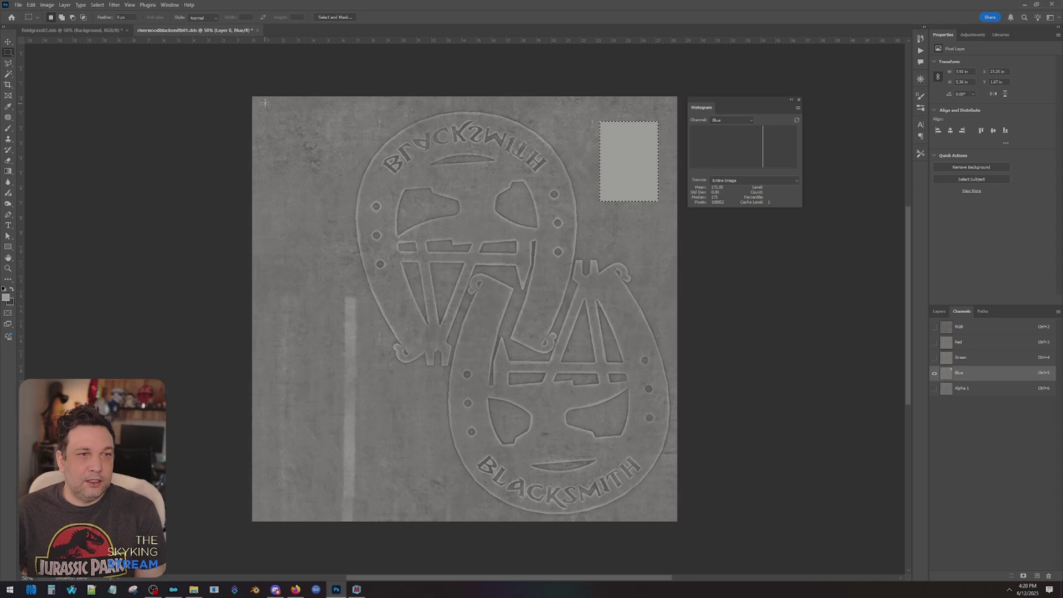
Invert the selection and raise the Blue channel's brightness outside the grey patch with Brightness/Contrast
{"action": "left_click", "coordinate": [97, 5]}
{"action": "left_click", "coordinate": [111, 38]}
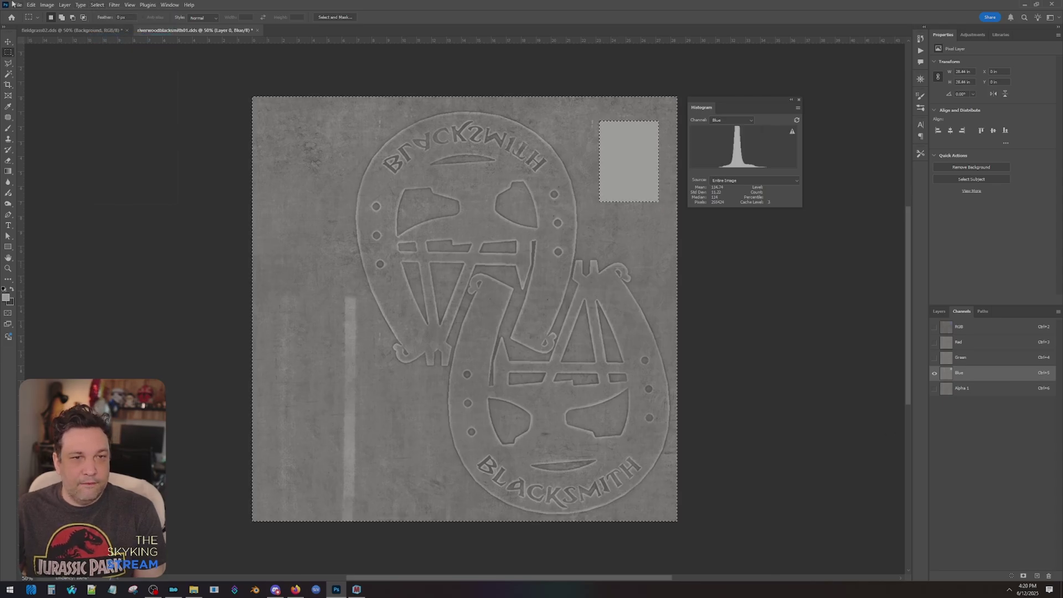
{"action": "left_click", "coordinate": [48, 5]}
{"action": "mouse_move", "coordinate": [66, 26]}
{"action": "left_click", "coordinate": [155, 26]}
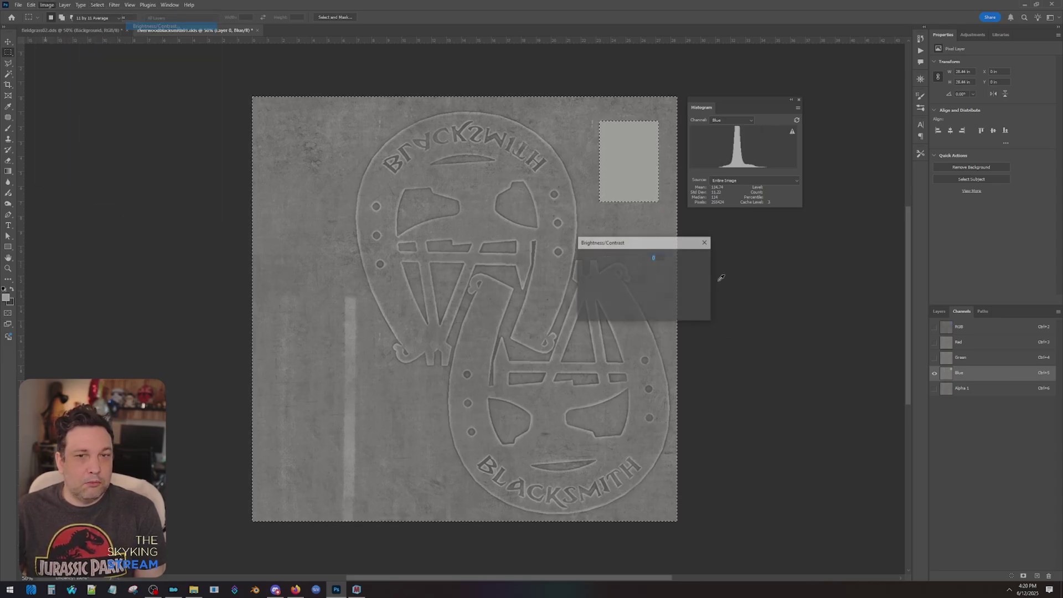
{"action": "left_click_drag", "start_coordinate": [626, 267], "coordinate": [646, 274]}
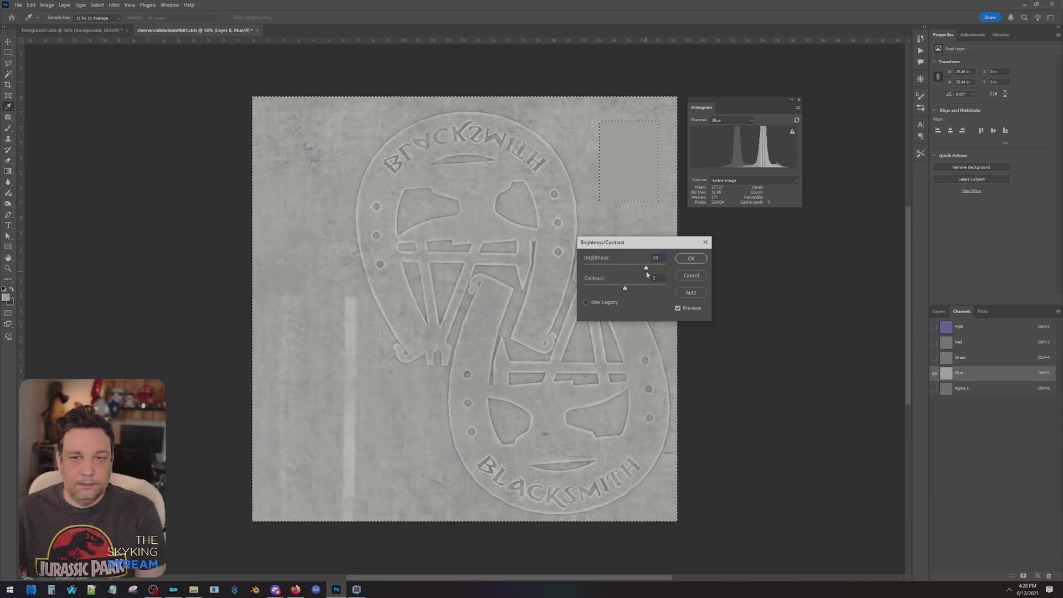
{"action": "left_click", "coordinate": [692, 259]}
{"action": "key", "text": "ctrl+d"}
{"action": "key", "text": "m"}
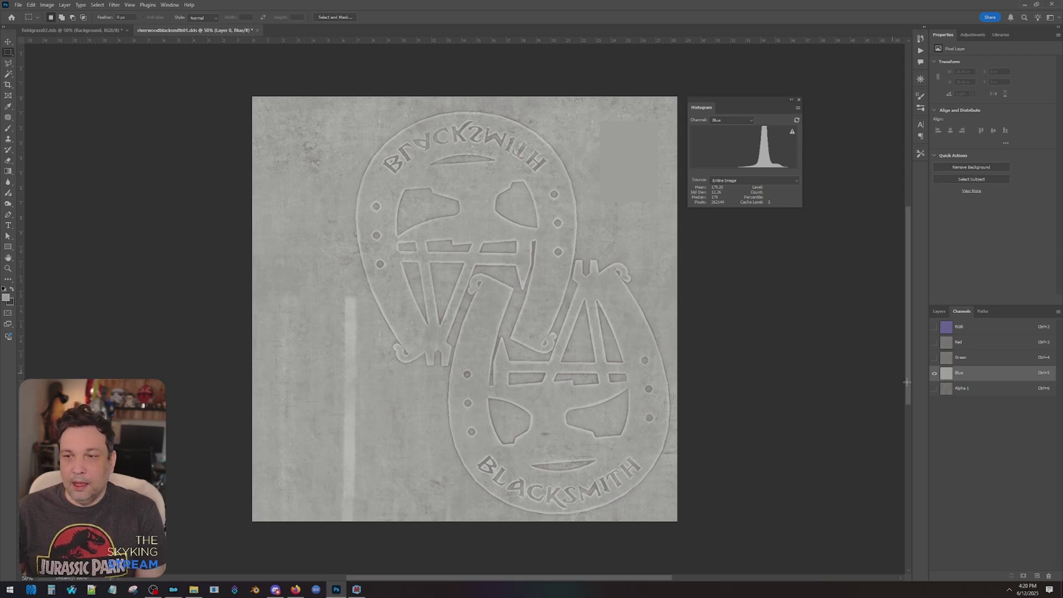
Darken the Red channel strongly with Brightness/Contrast, also lowering its contrast
{"action": "left_click", "coordinate": [974, 358]}
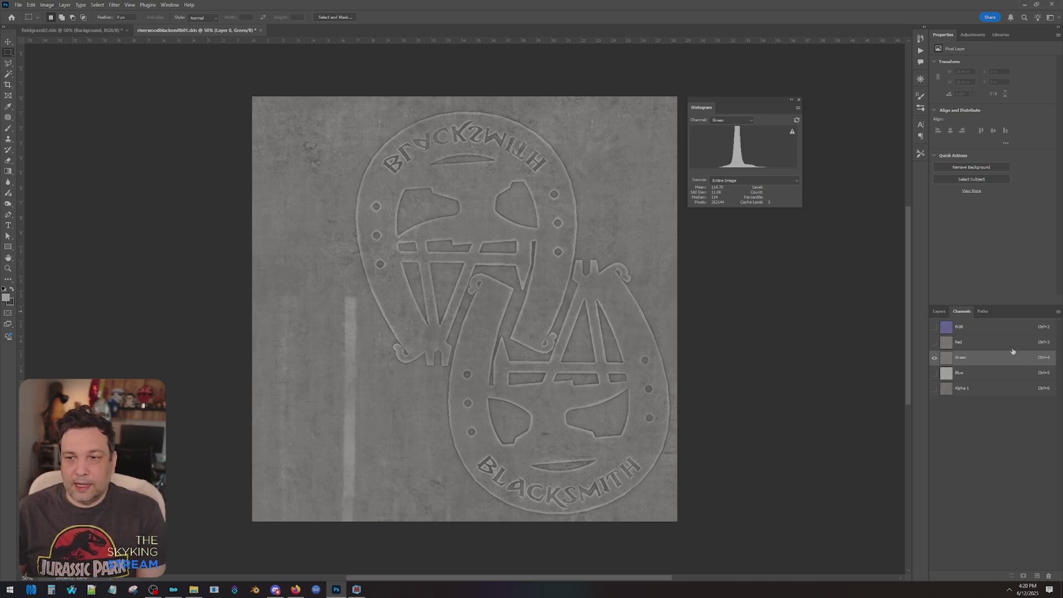
{"action": "left_click", "coordinate": [981, 343]}
{"action": "left_click", "coordinate": [48, 4]}
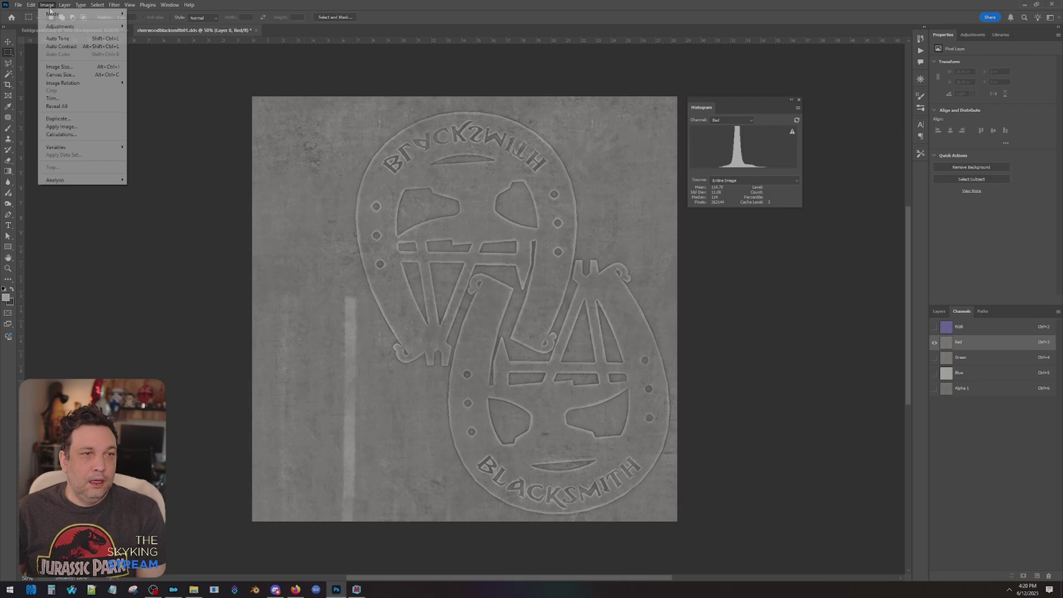
{"action": "mouse_move", "coordinate": [100, 27]}
{"action": "left_click", "coordinate": [156, 26]}
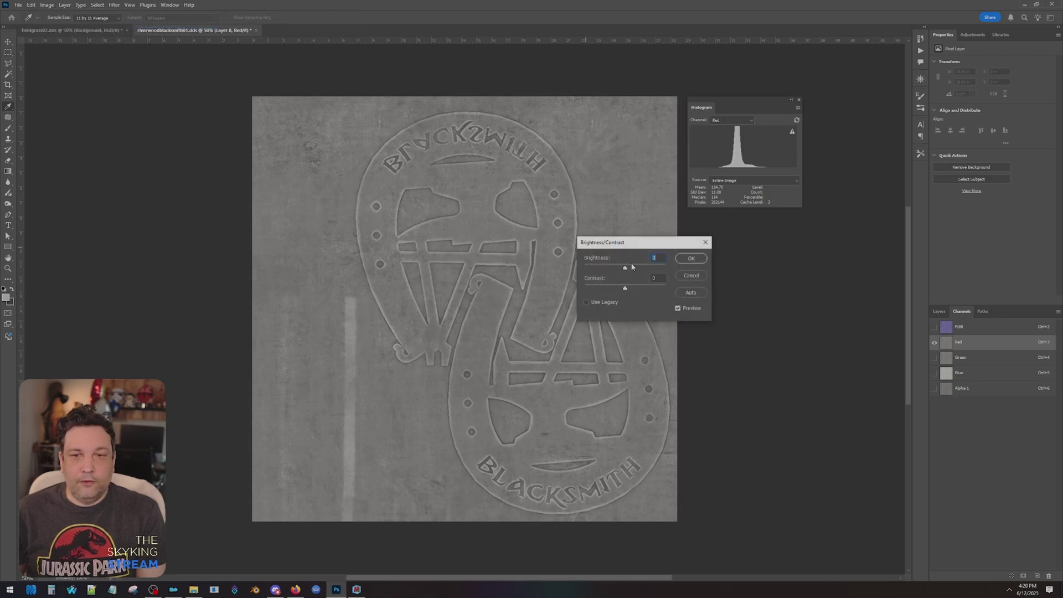
{"action": "left_click_drag", "start_coordinate": [624, 269], "coordinate": [654, 292]}
{"action": "left_click", "coordinate": [691, 258]}
{"action": "key", "text": "m"}
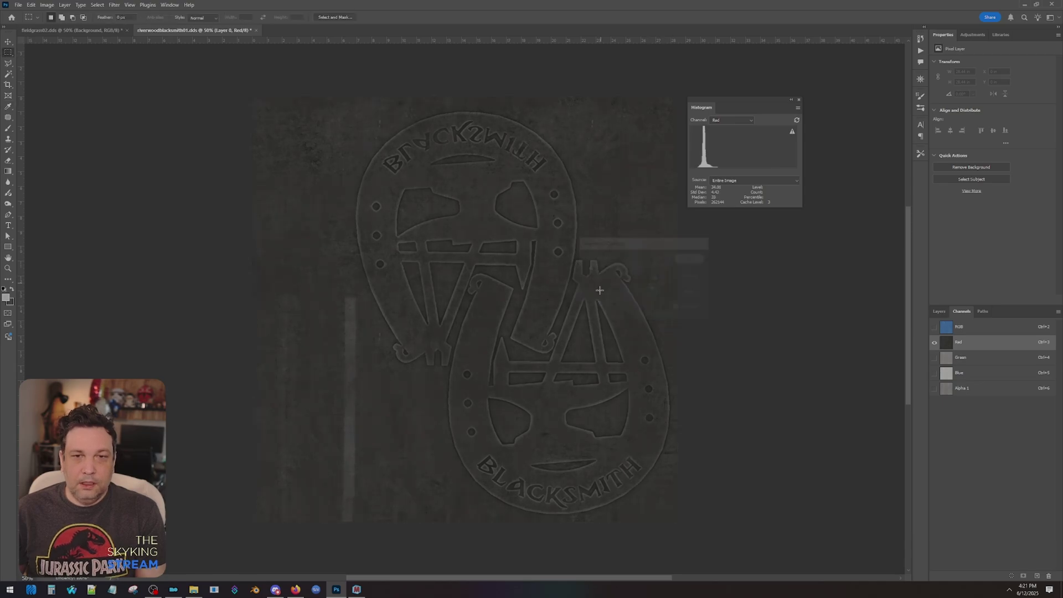
Raise the Green channel's brightness to 101 with Brightness/Contrast
{"action": "left_click", "coordinate": [961, 357]}
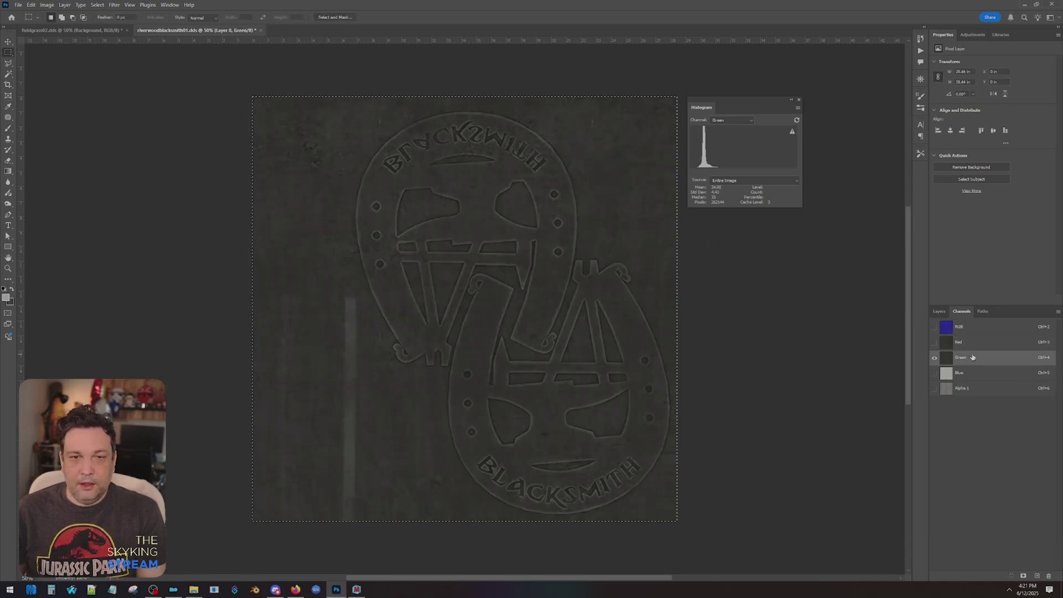
{"action": "left_click", "coordinate": [46, 5]}
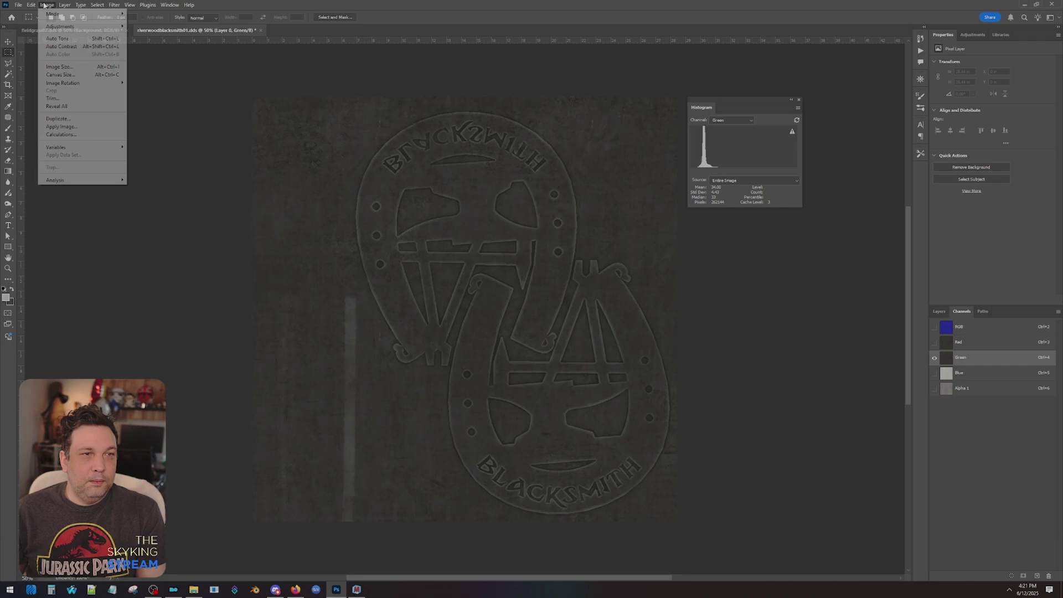
{"action": "mouse_move", "coordinate": [108, 27]}
{"action": "left_click", "coordinate": [157, 26]}
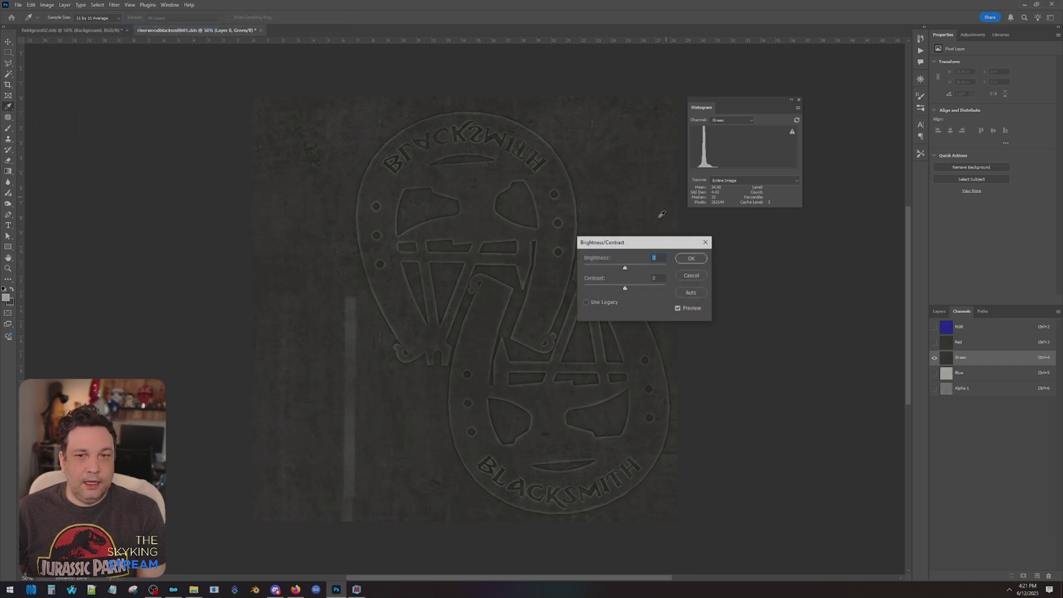
{"action": "left_click_drag", "start_coordinate": [625, 269], "coordinate": [652, 270]}
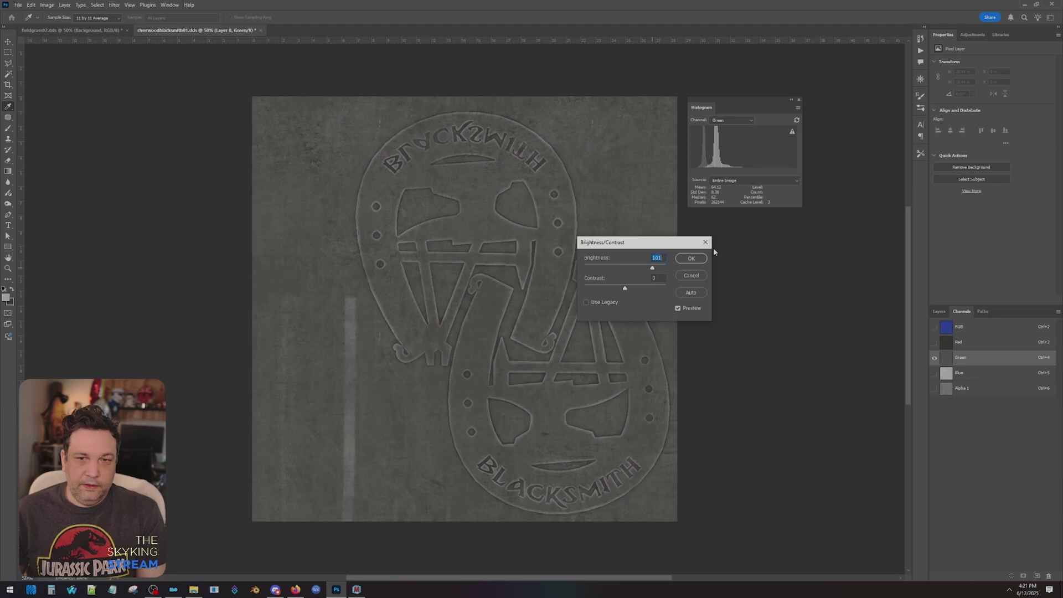
{"action": "left_click", "coordinate": [691, 259]}
{"action": "key", "text": "m"}
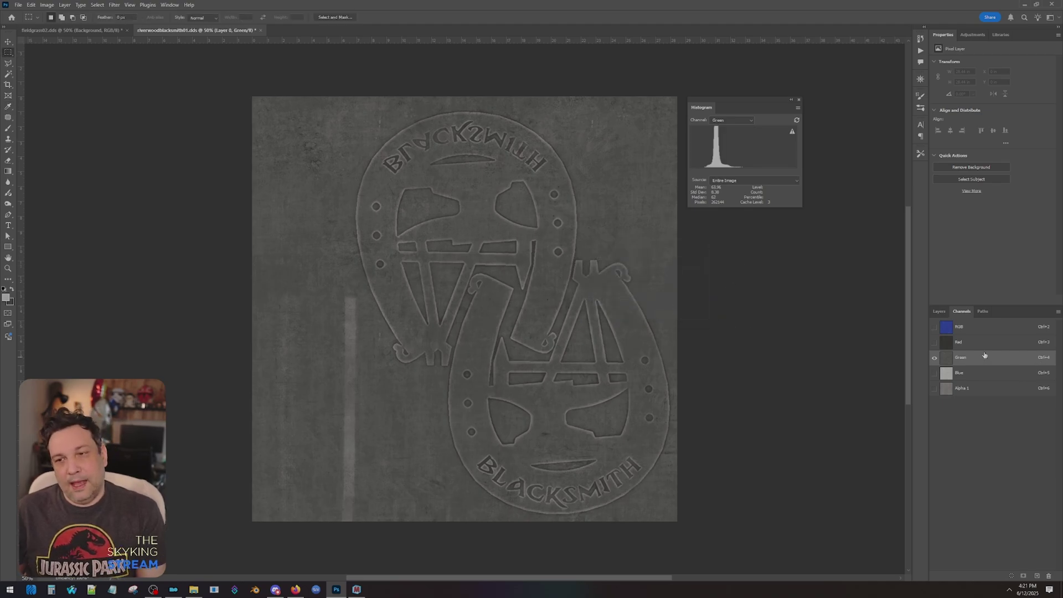
Show the RGB composite and layer list, then begin overwriting riverwoodblacksmith01.dds and cancel the export
{"action": "left_click", "coordinate": [987, 327]}
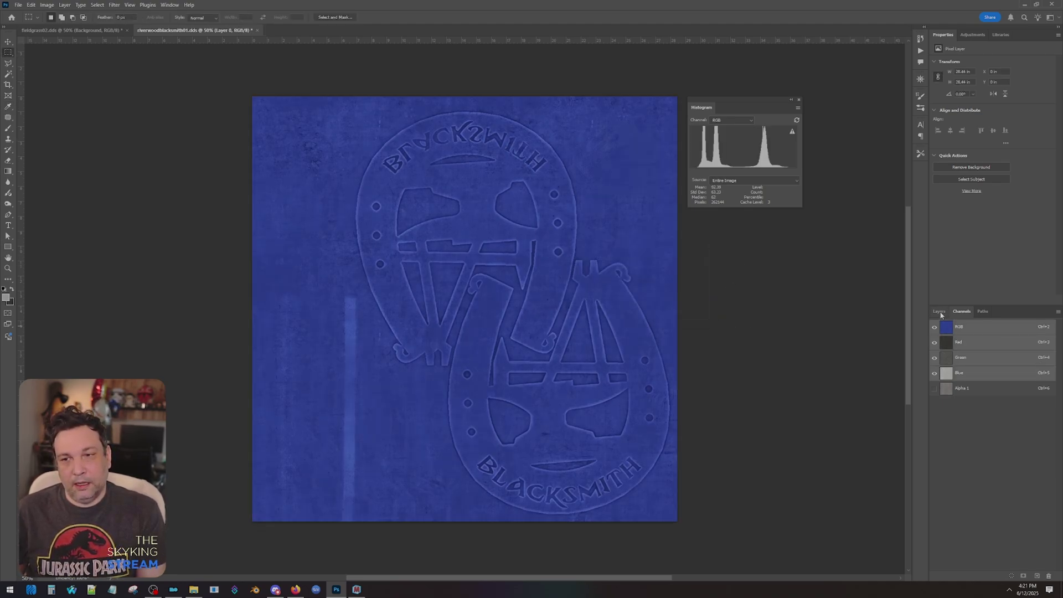
{"action": "left_click", "coordinate": [939, 312]}
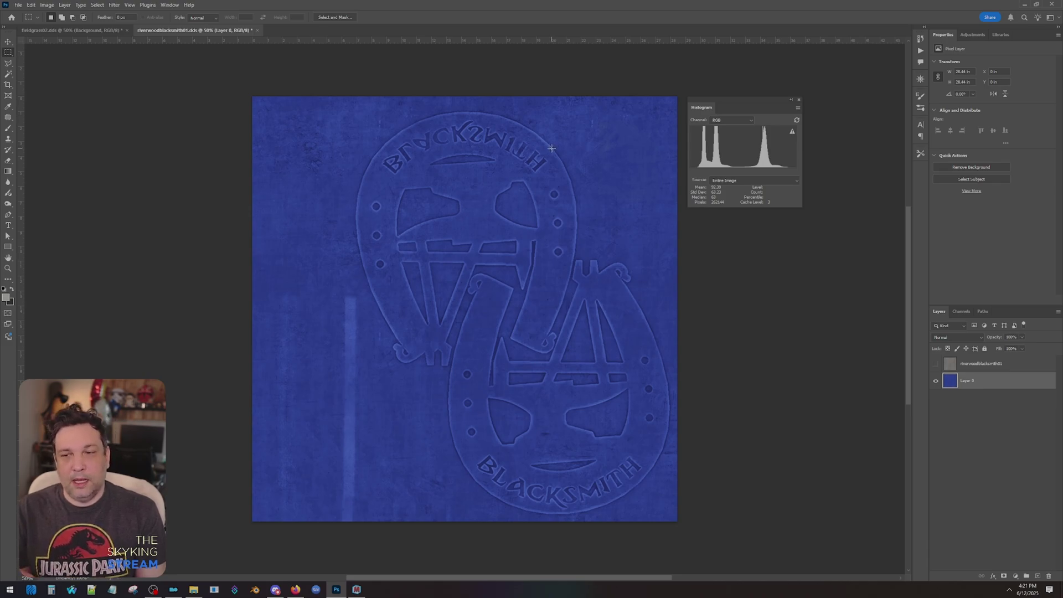
{"action": "key", "text": "ctrl+shift+s"}
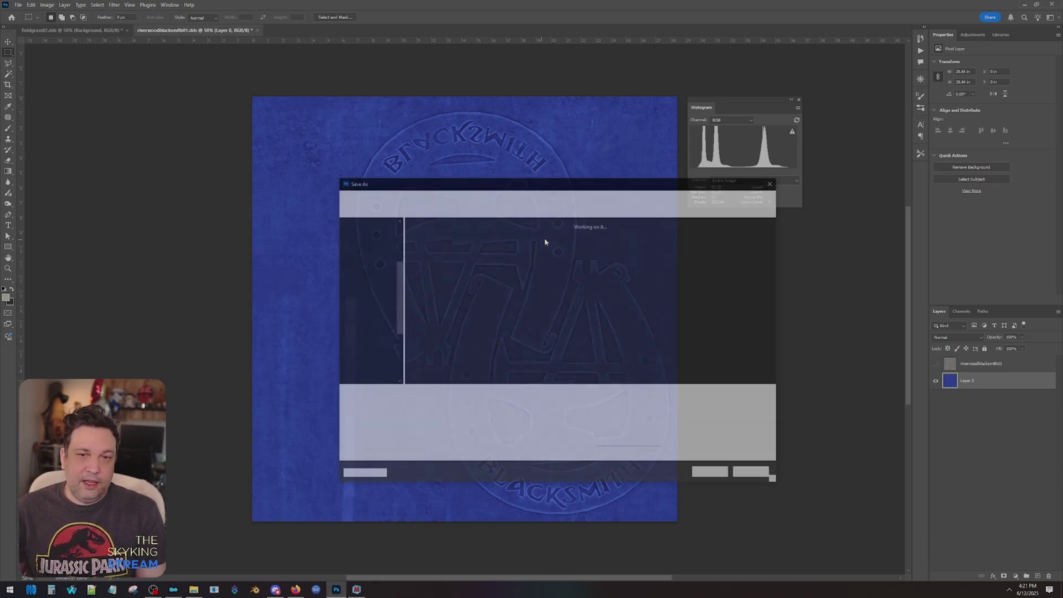
{"action": "left_click", "coordinate": [718, 476]}
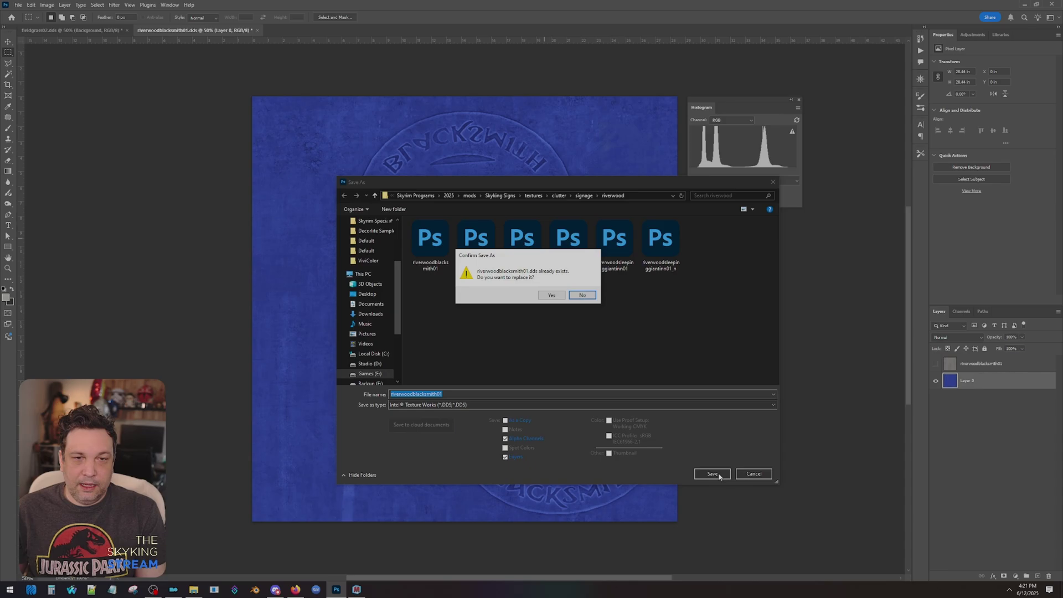
{"action": "left_click", "coordinate": [558, 295]}
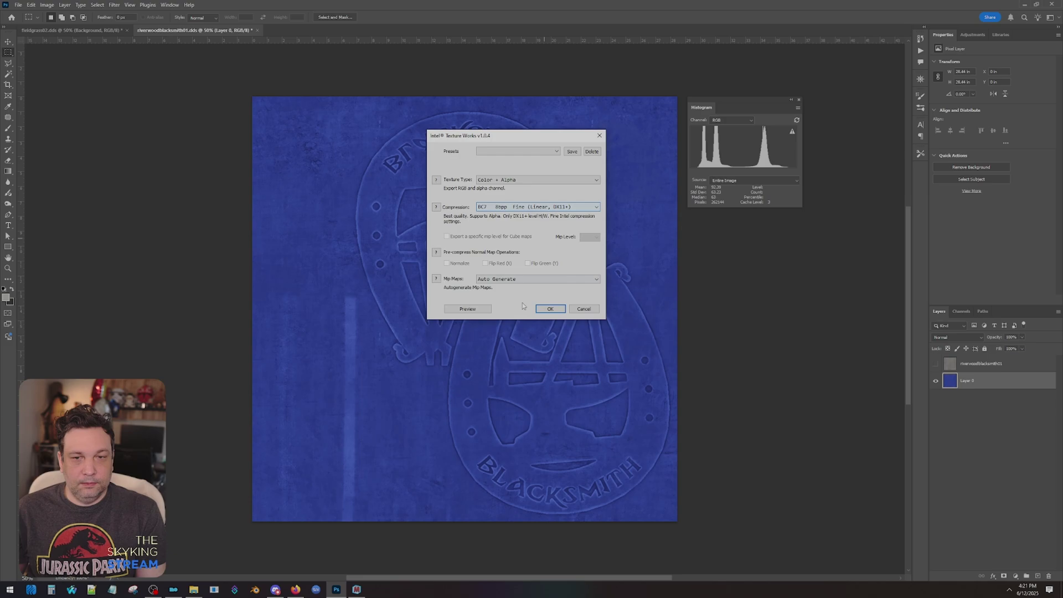
{"action": "left_click", "coordinate": [583, 310]}
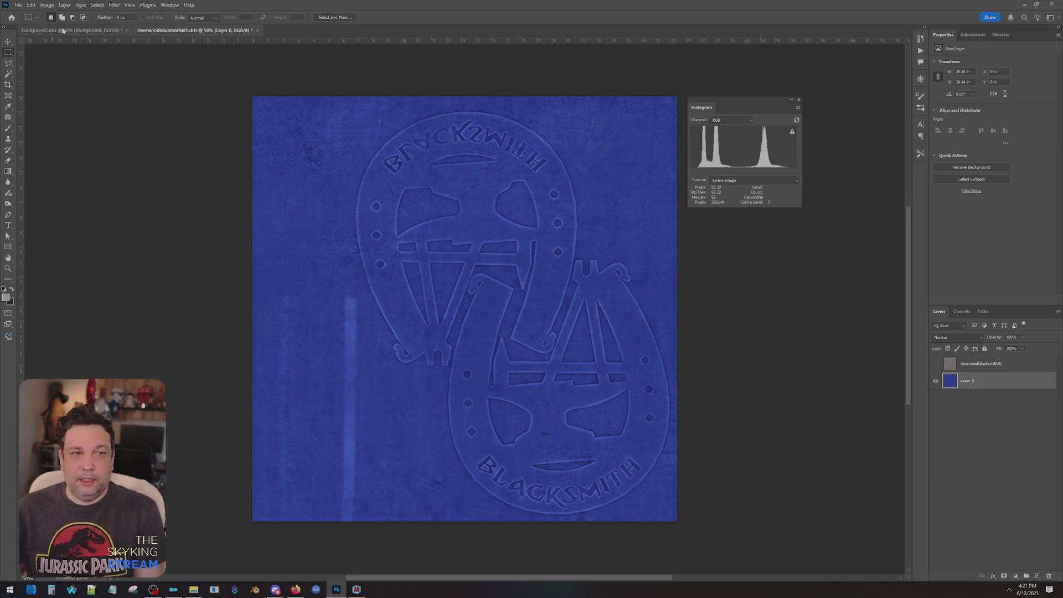
In the fieldgrass02 document, show and select the grey fieldgrass02 layer
{"action": "left_click", "coordinate": [34, 30]}
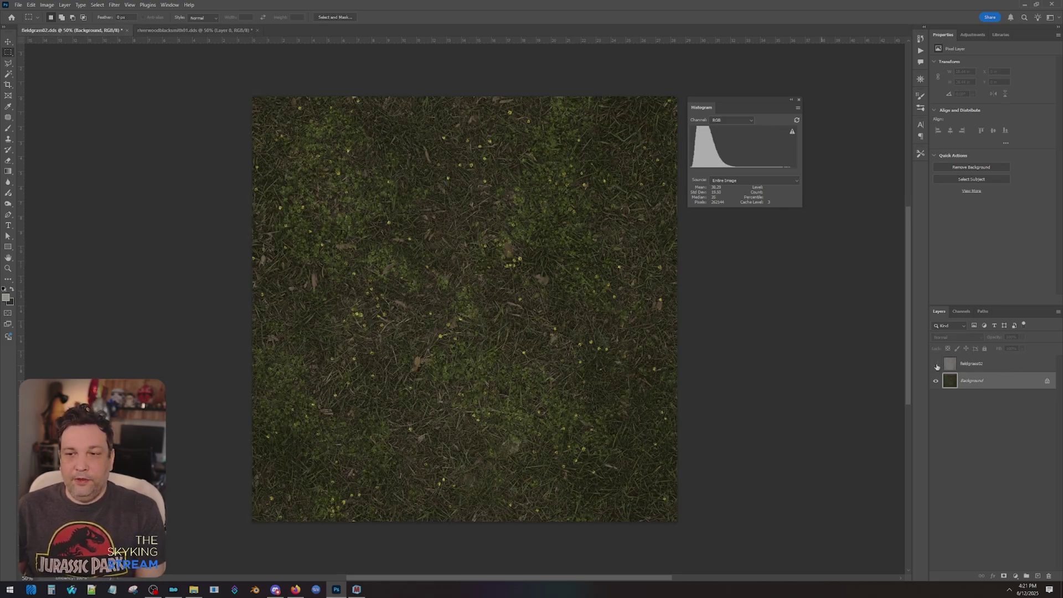
{"action": "left_click", "coordinate": [935, 364]}
{"action": "left_click", "coordinate": [984, 364]}
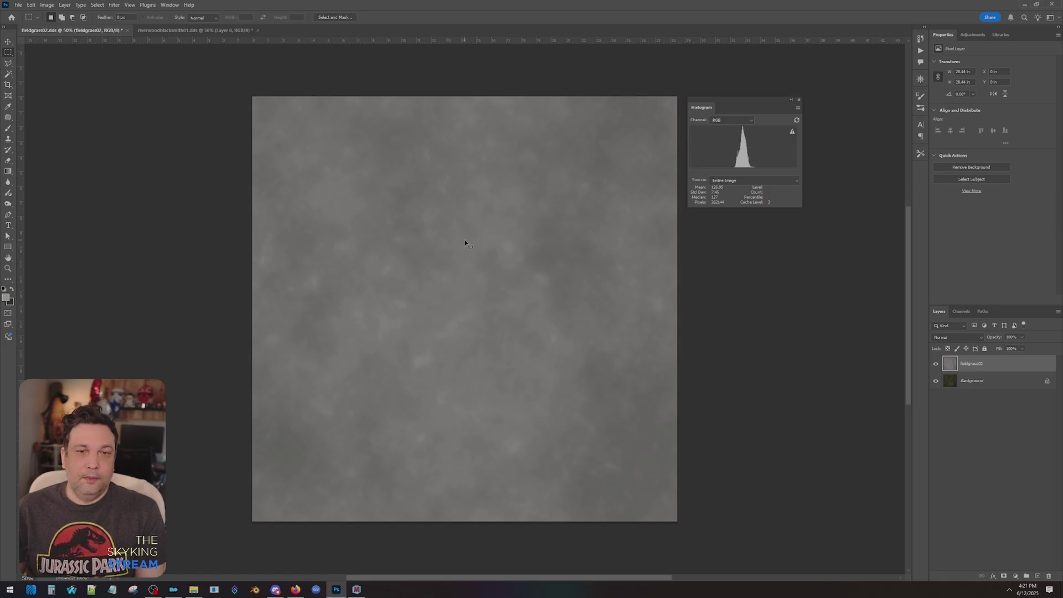
Save over fieldgrass02.dds with Color texture type and BC7 8bpp Fine compression
{"action": "key", "text": "ctrl+shift+s"}
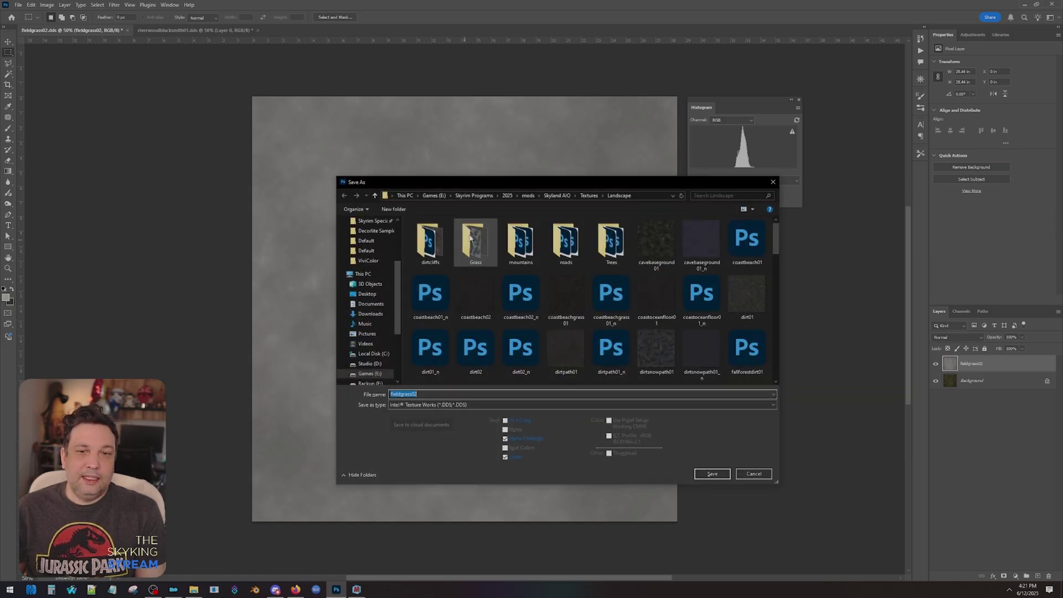
{"action": "left_click", "coordinate": [713, 473]}
{"action": "left_click", "coordinate": [550, 295]}
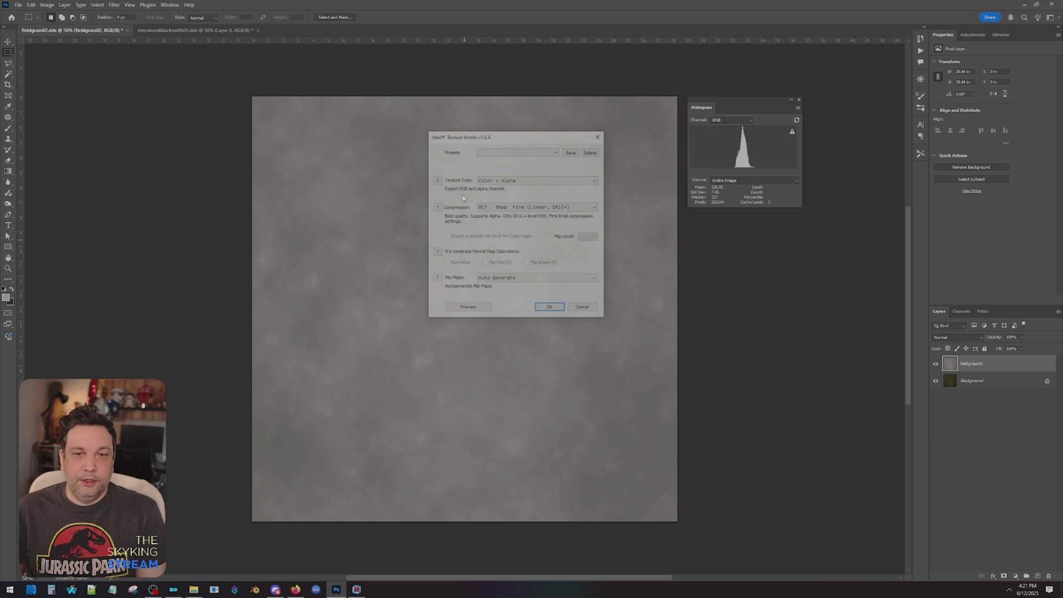
{"action": "left_click", "coordinate": [516, 180]}
{"action": "left_click", "coordinate": [472, 216]}
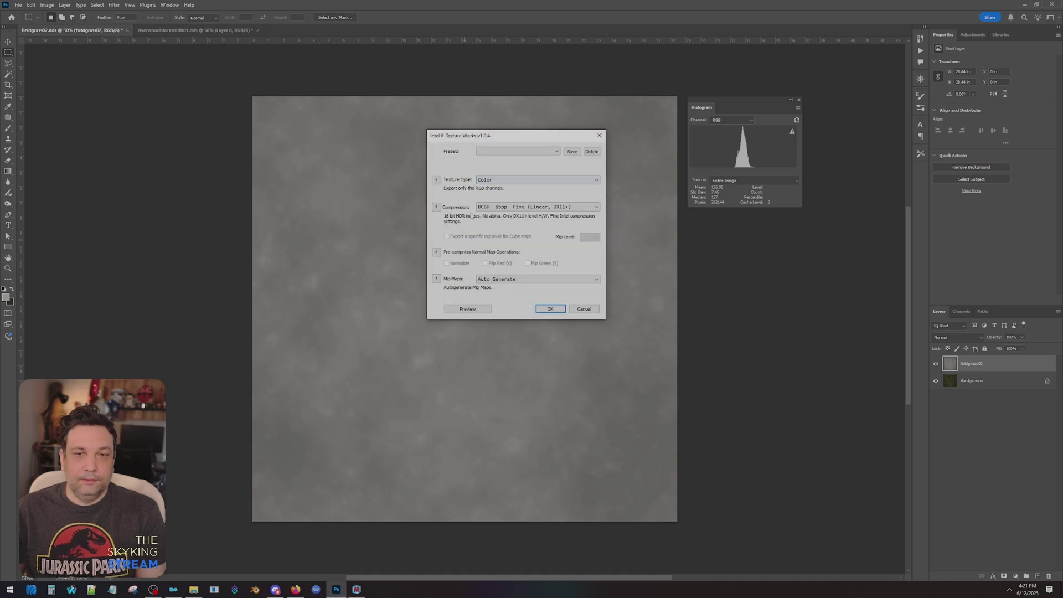
{"action": "left_click", "coordinate": [510, 208]}
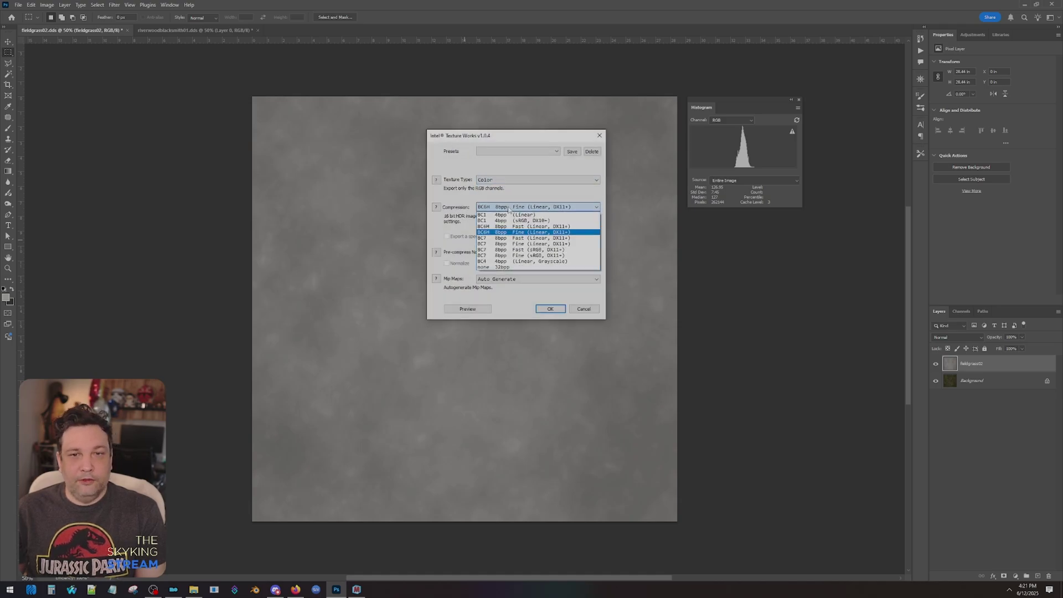
{"action": "left_click", "coordinate": [565, 243]}
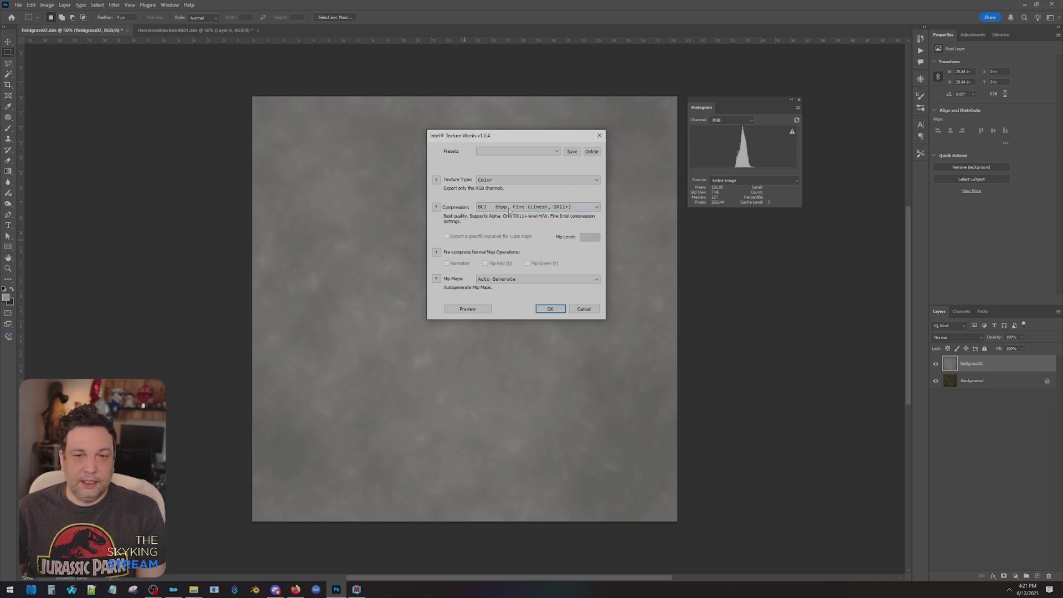
{"action": "left_click", "coordinate": [550, 310]}
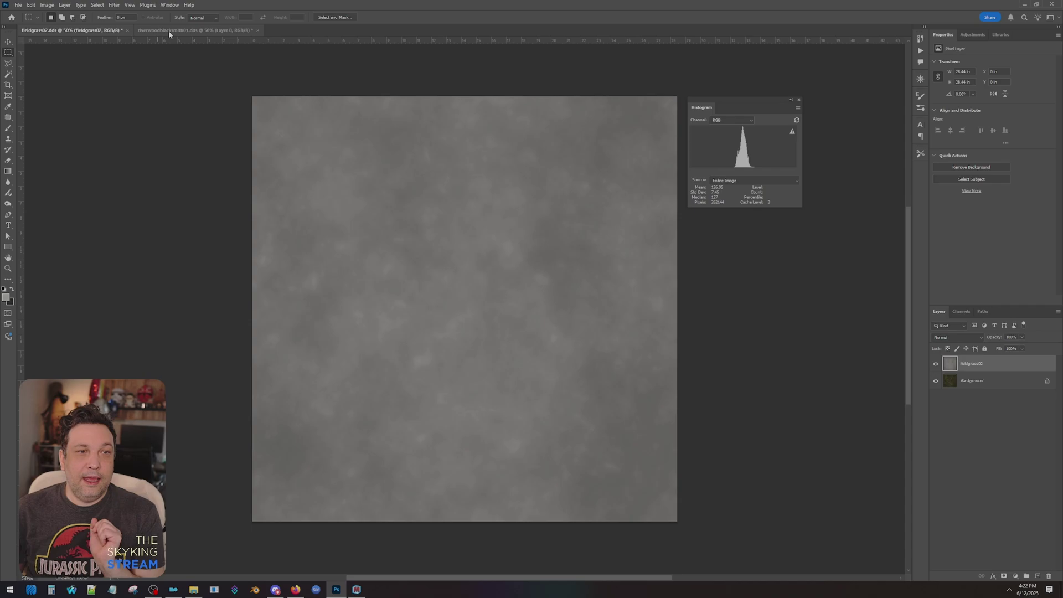
Save the blacksmith sign texture under the new name riverwoodblacksmith01_m.dds
{"action": "left_click", "coordinate": [169, 31]}
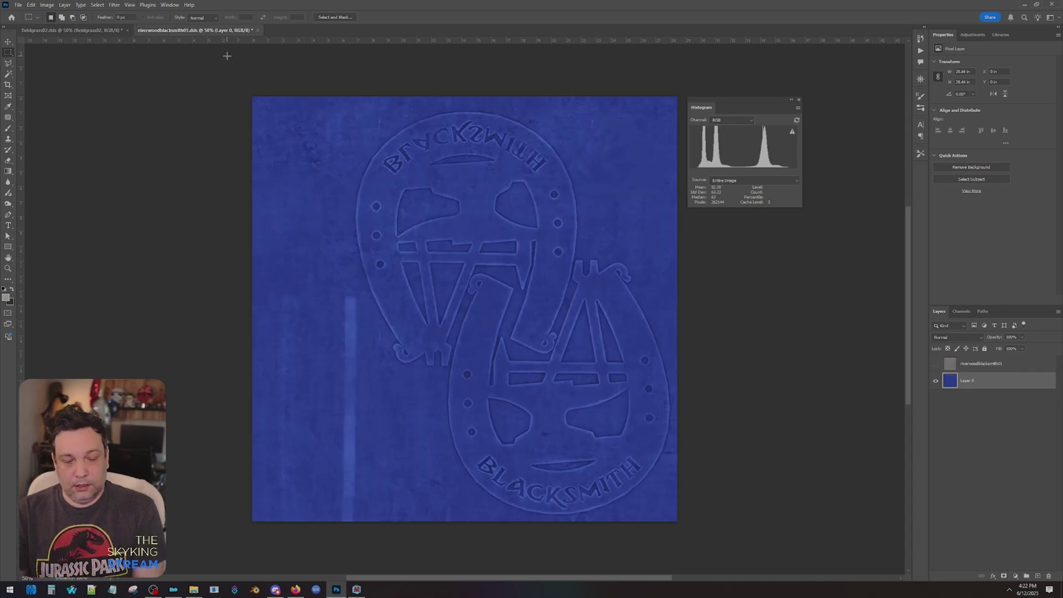
{"action": "key", "text": "ctrl+shift+s"}
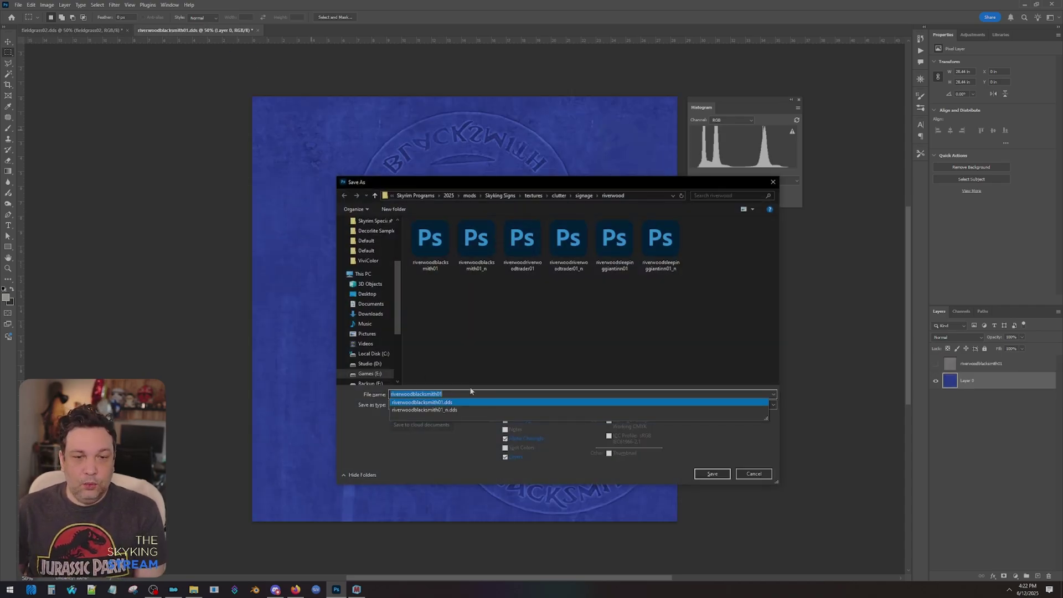
{"action": "left_click", "coordinate": [463, 402]}
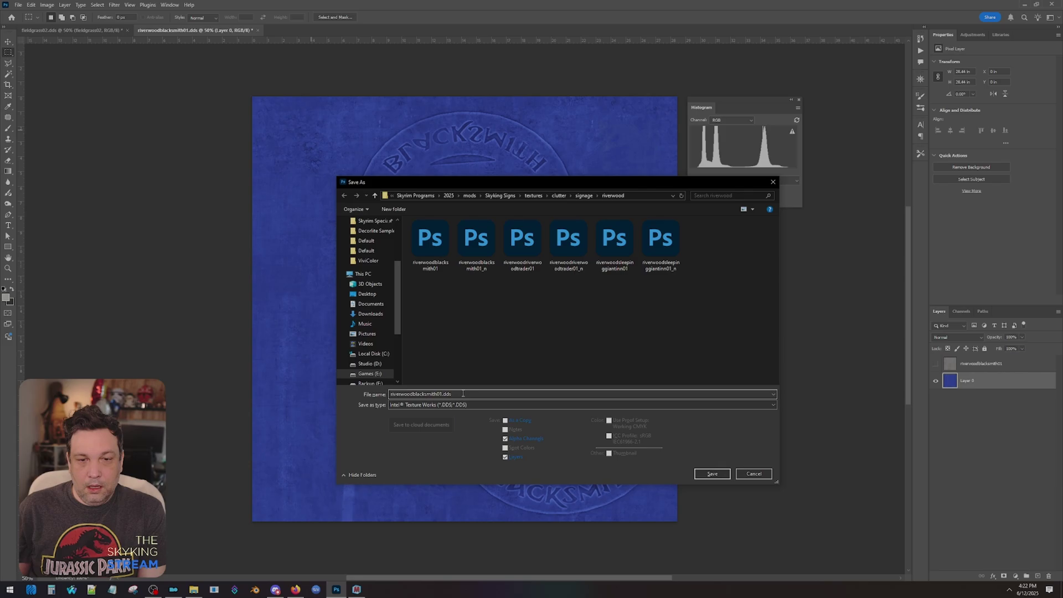
{"action": "type", "text": "_"}
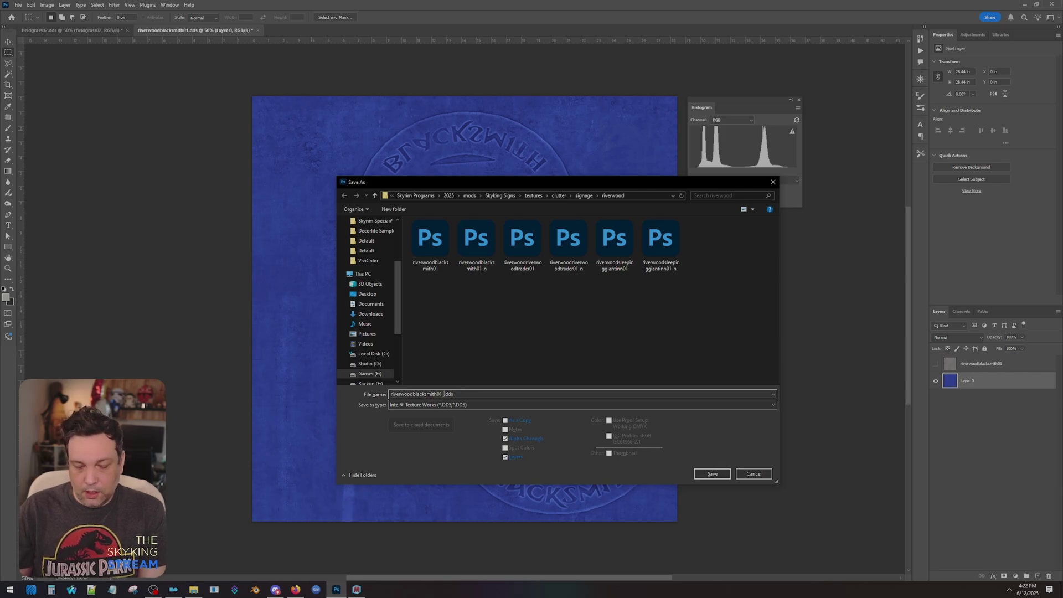
{"action": "type", "text": "m"}
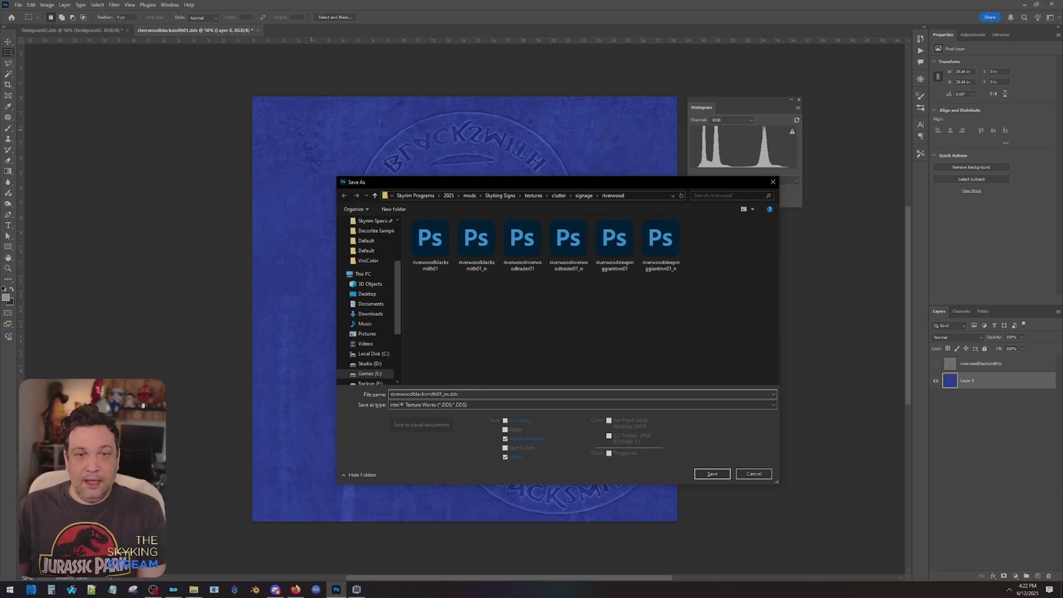
{"action": "left_click", "coordinate": [712, 473]}
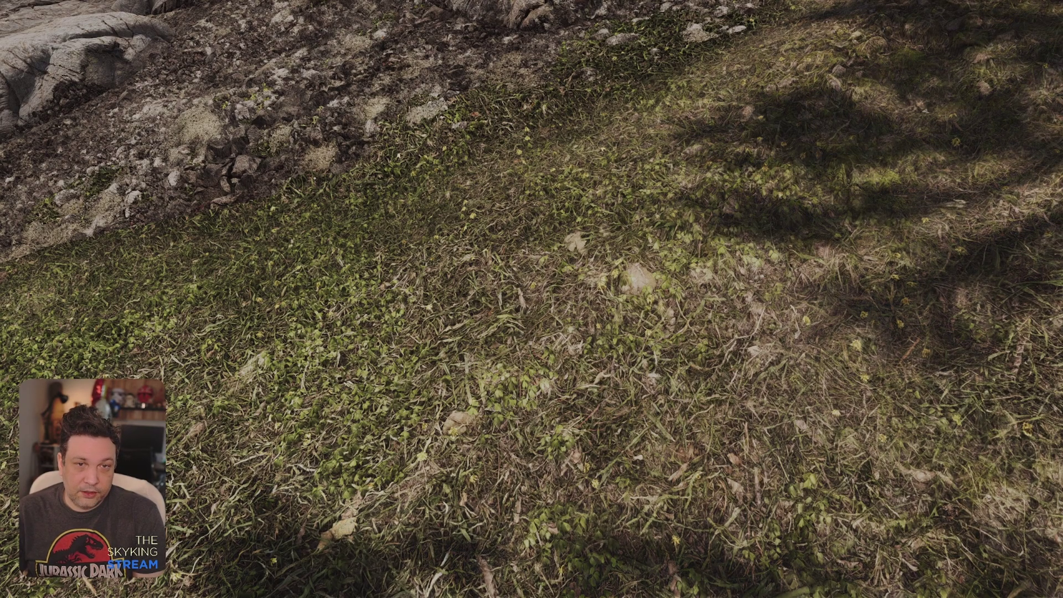
Show and hide the ENB settings overlay, then bring up the game console
{"action": "key", "text": "shift+Return"}
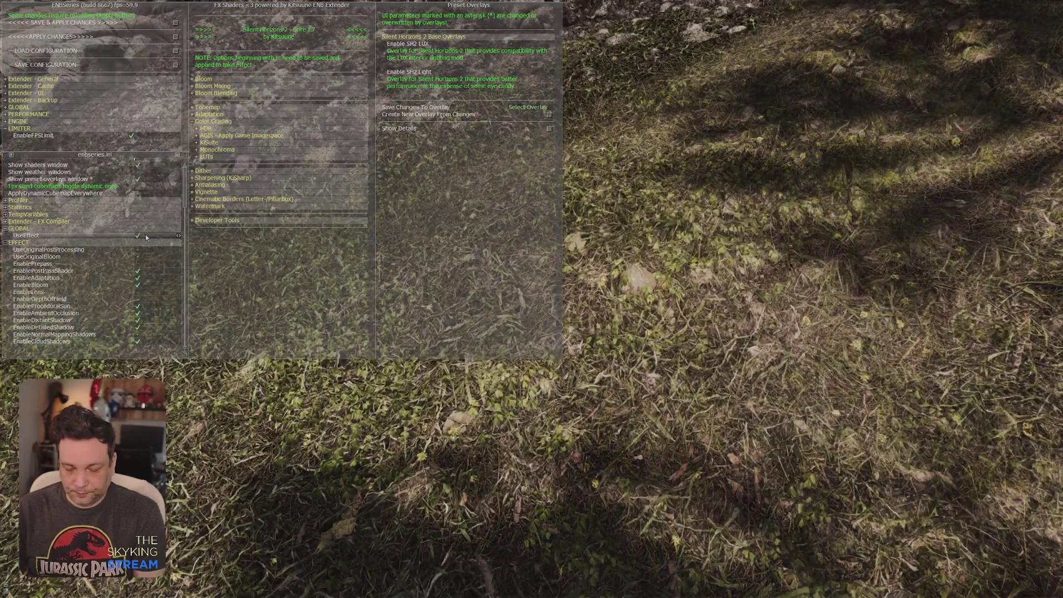
{"action": "key", "text": "shift+Return"}
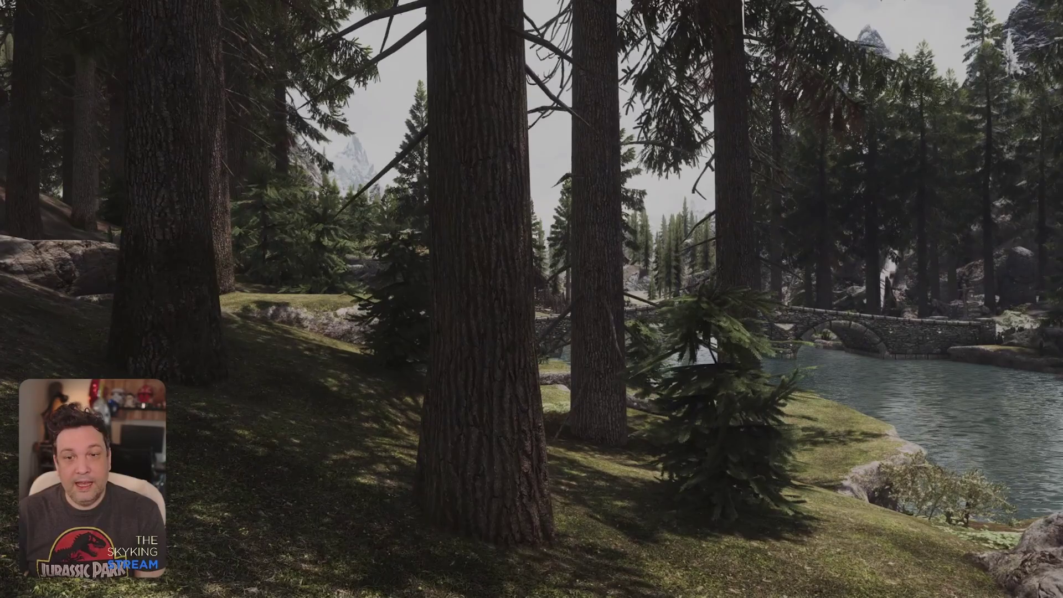
{"action": "key", "text": "grave"}
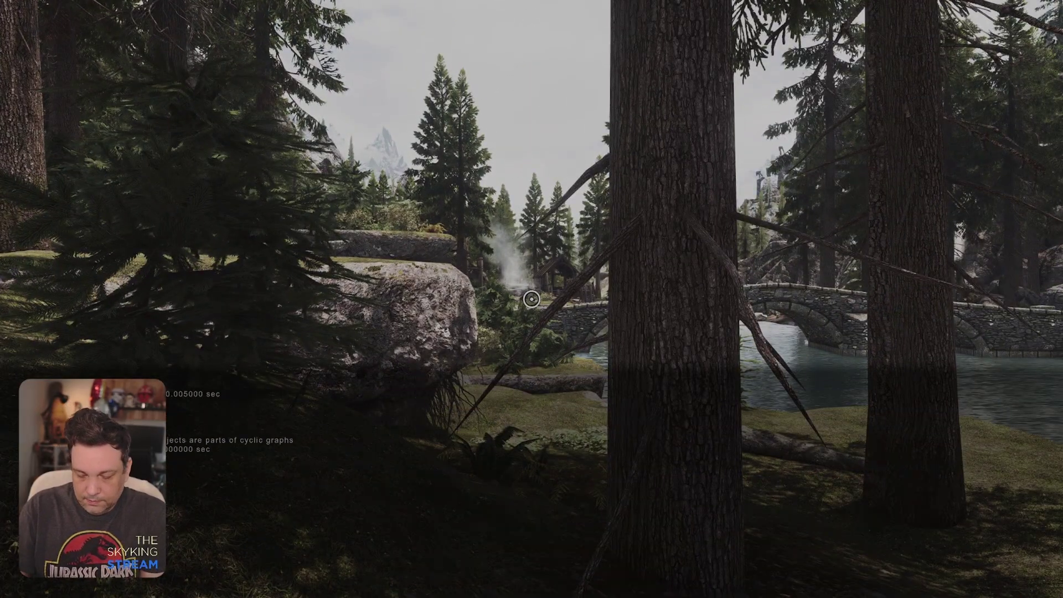